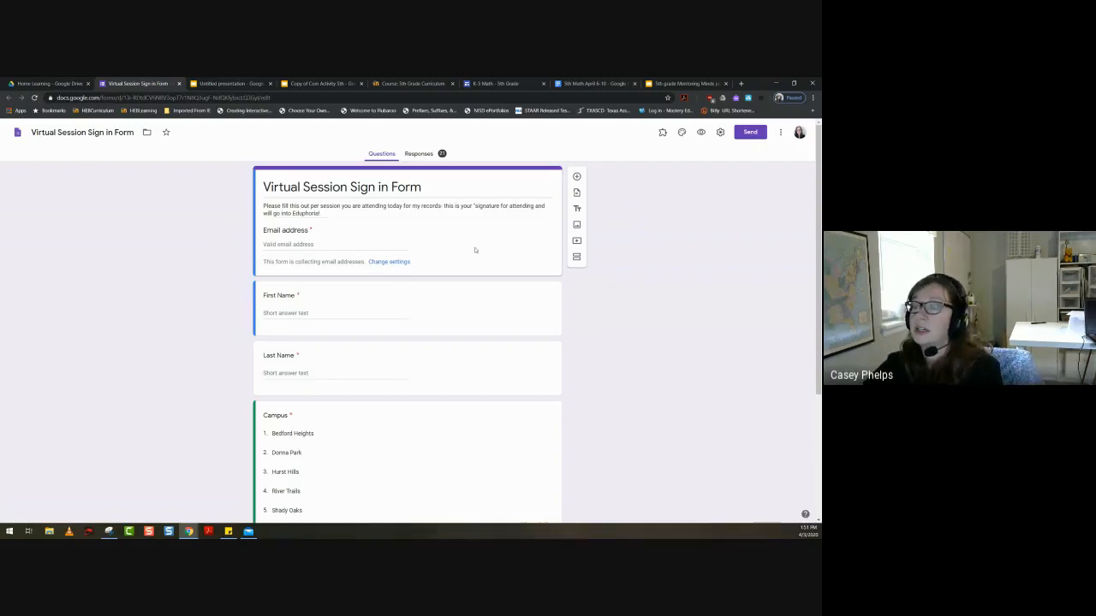
# - Review the sign-in form's questions and the answer types available for the Last Name question
pyautogui.scroll(-1, 455, 272)
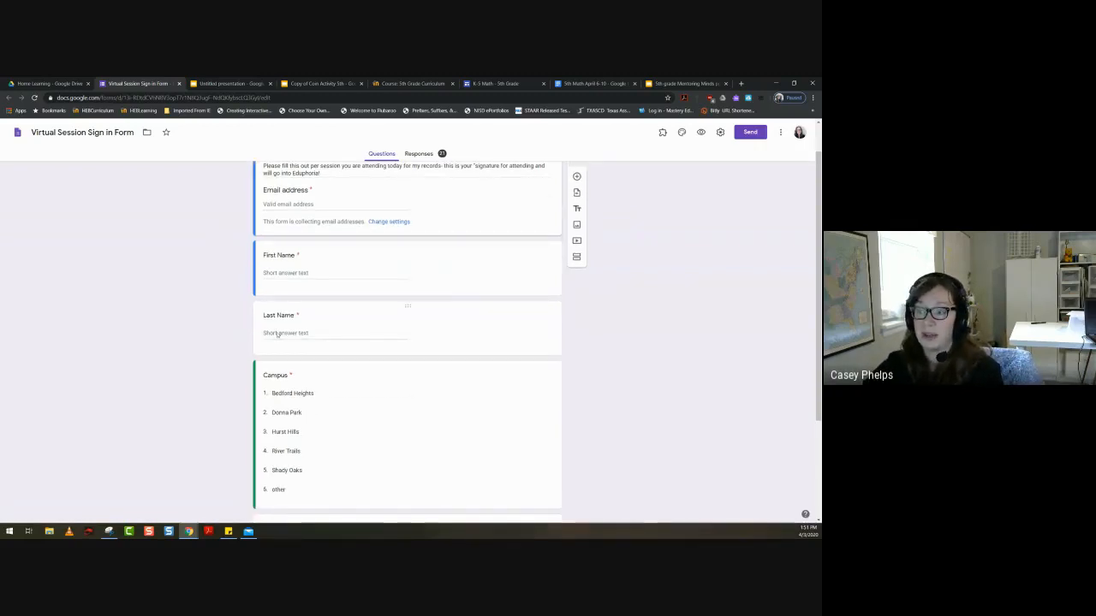
pyautogui.scroll(1, 286, 304)
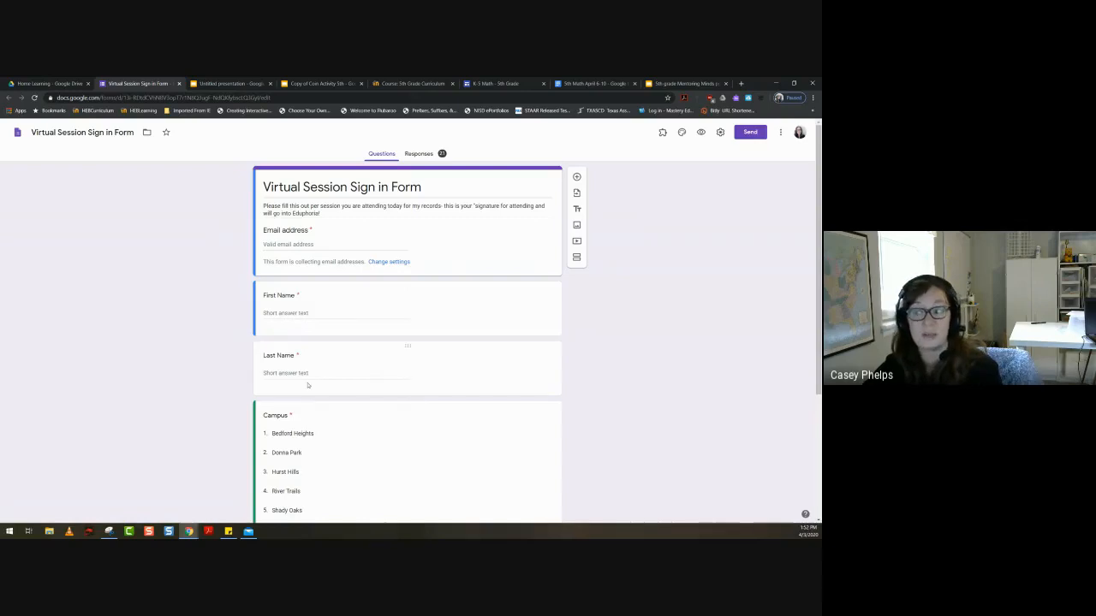
pyautogui.scroll(-3, 307, 386)
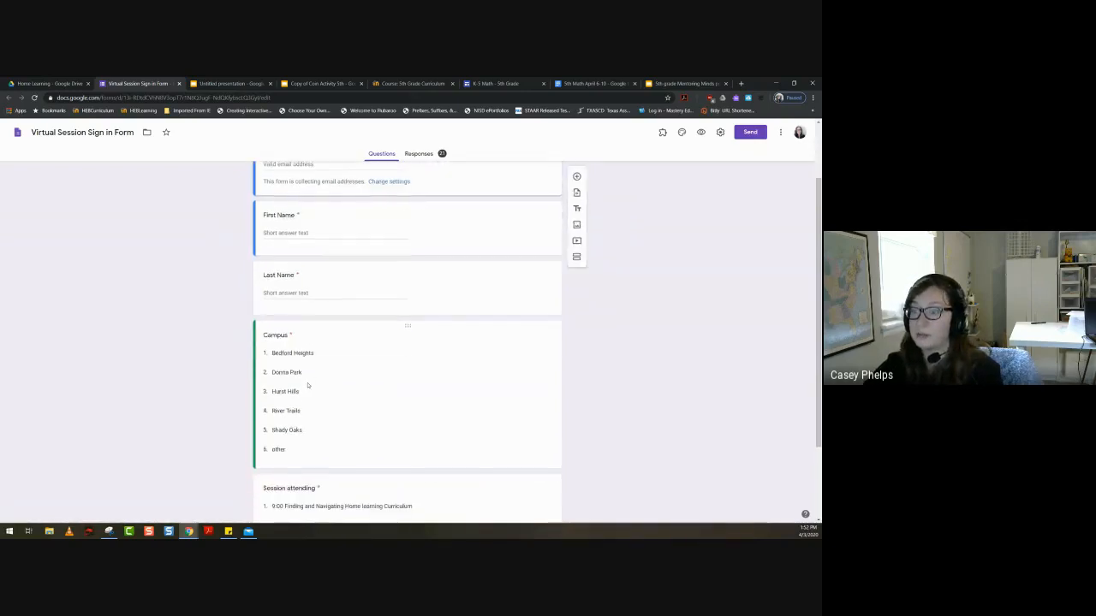
pyautogui.scroll(-2, 307, 386)
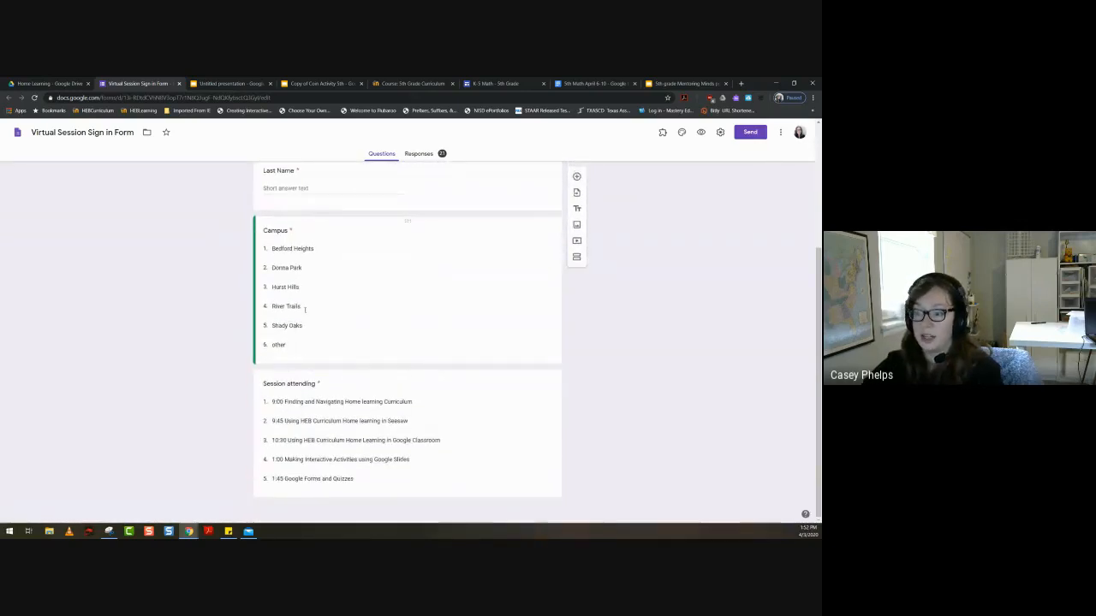
pyautogui.scroll(2, 313, 283)
pyautogui.click(330, 247)
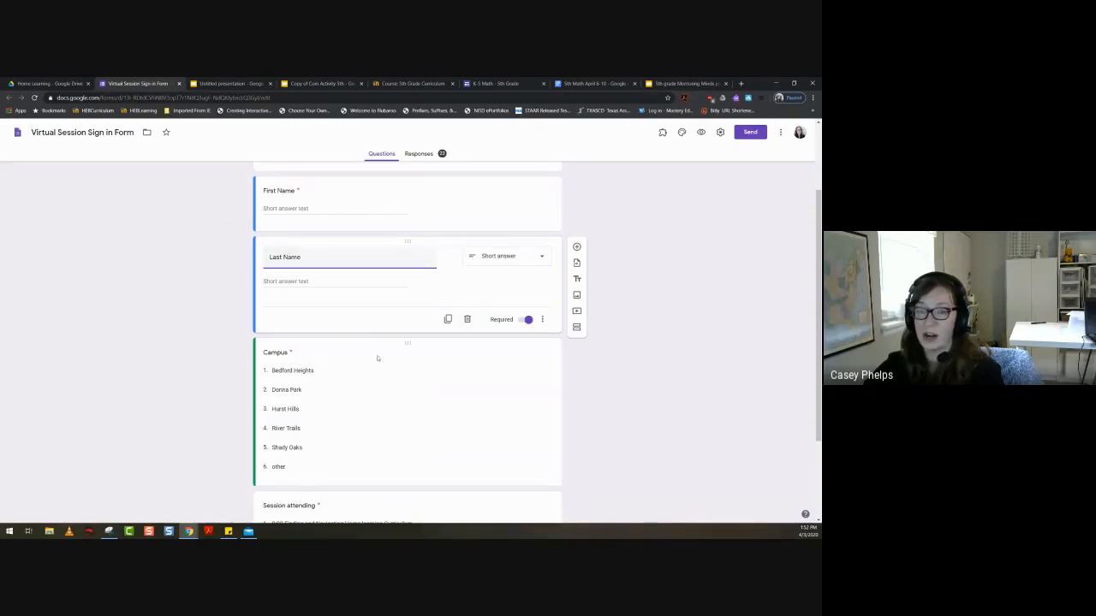
pyautogui.click(537, 257)
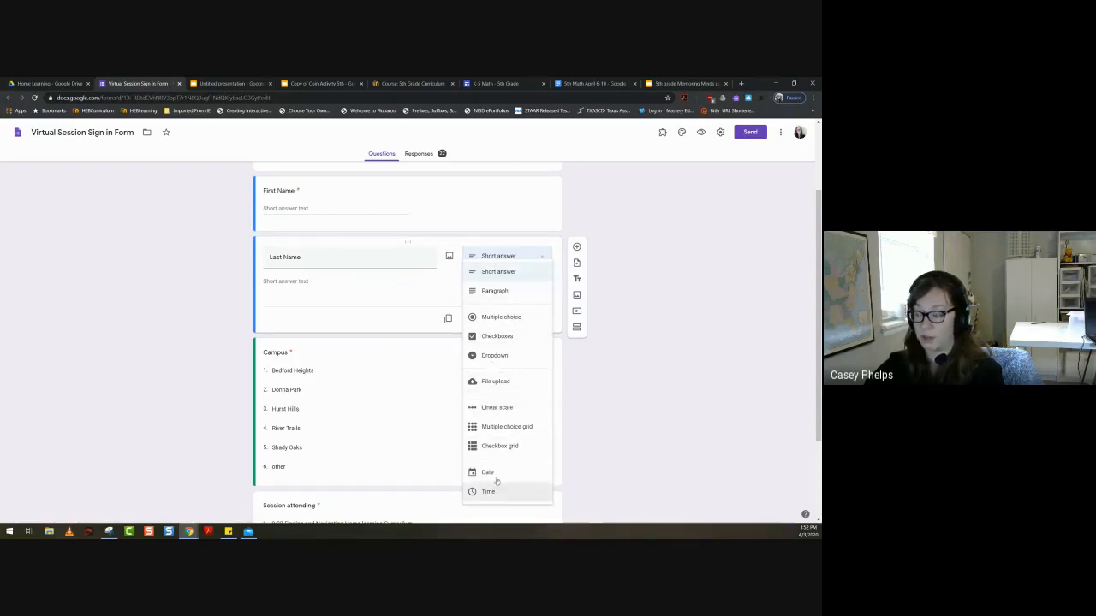
pyautogui.click(685, 405)
# - Inspect the Campus and Session attending dropdown questions, including the additional settings offered for Session attending
pyautogui.scroll(-3, 356, 399)
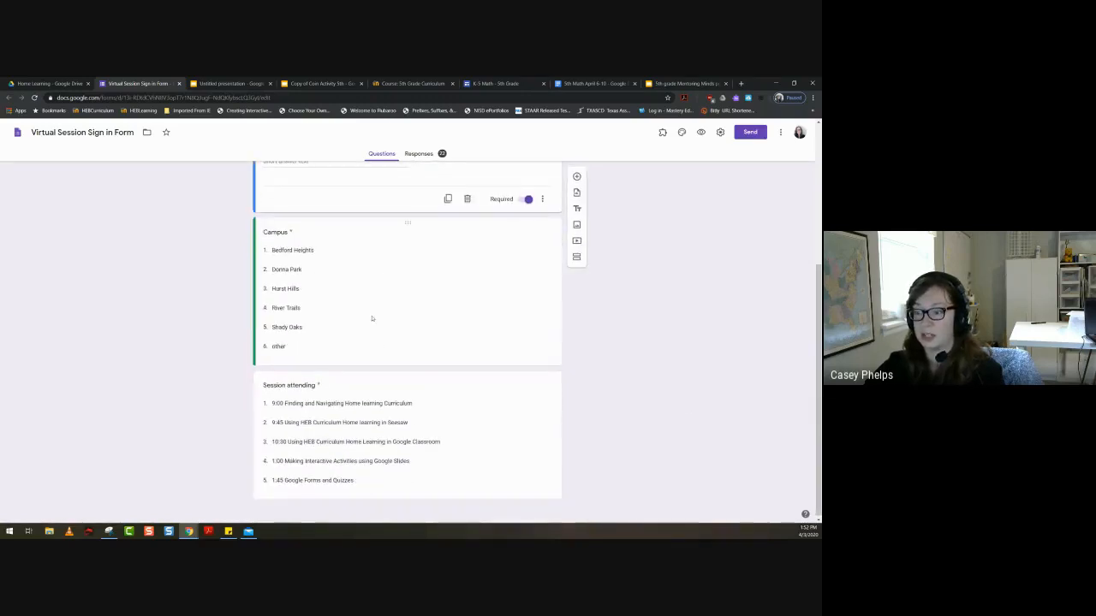
pyautogui.click(348, 235)
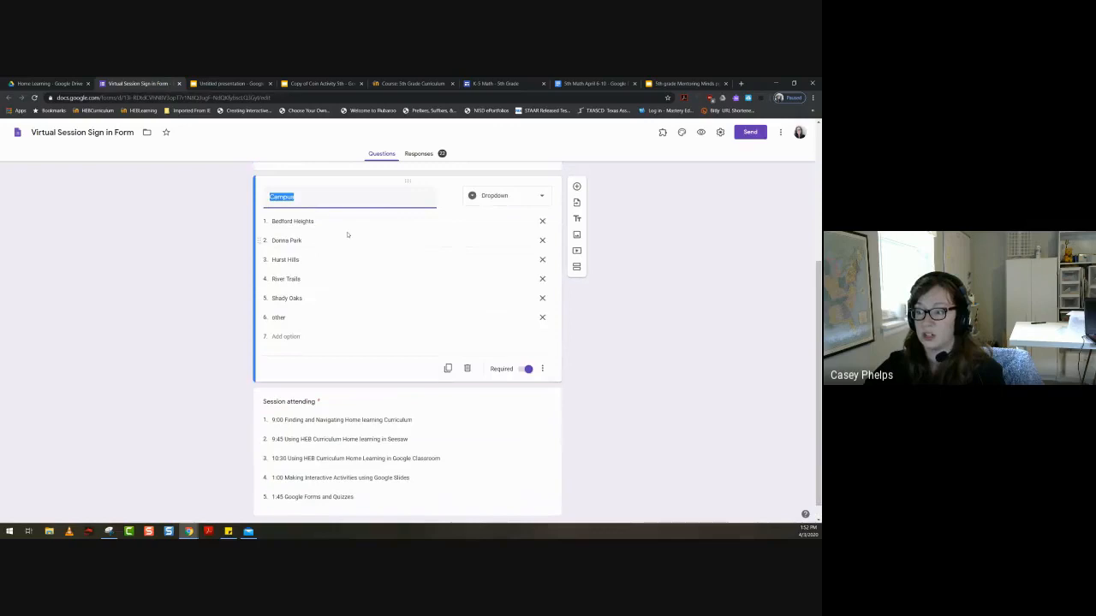
pyautogui.click(360, 399)
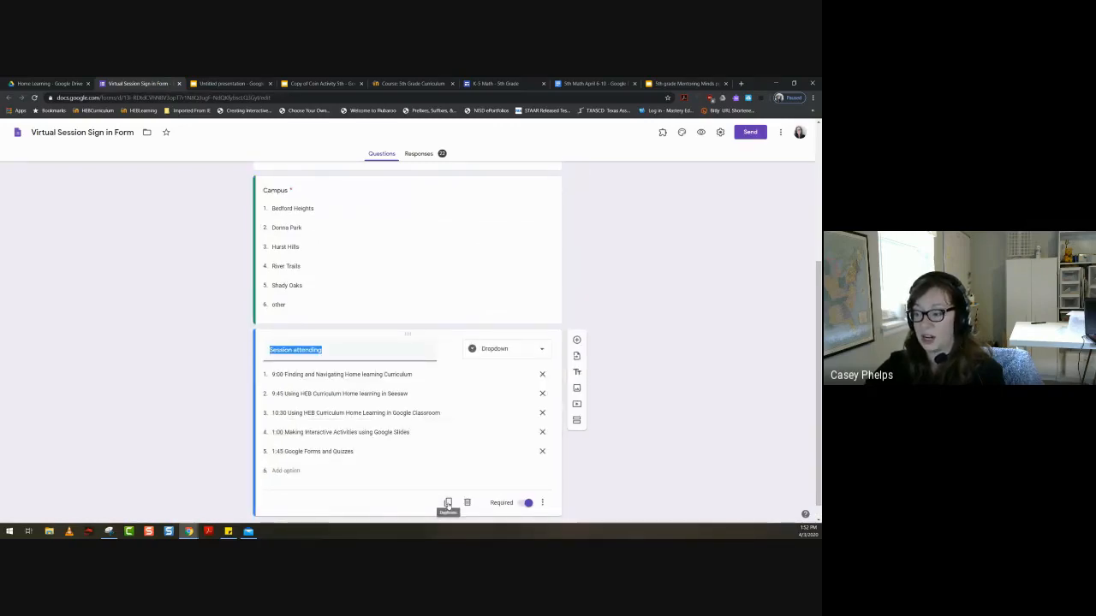
pyautogui.click(542, 503)
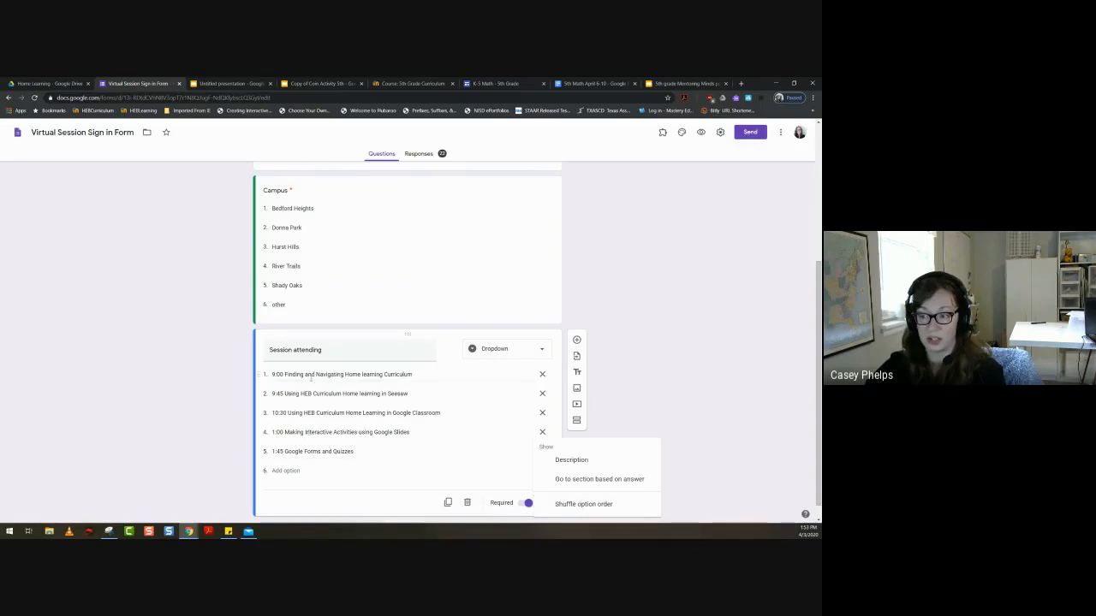
pyautogui.click(666, 350)
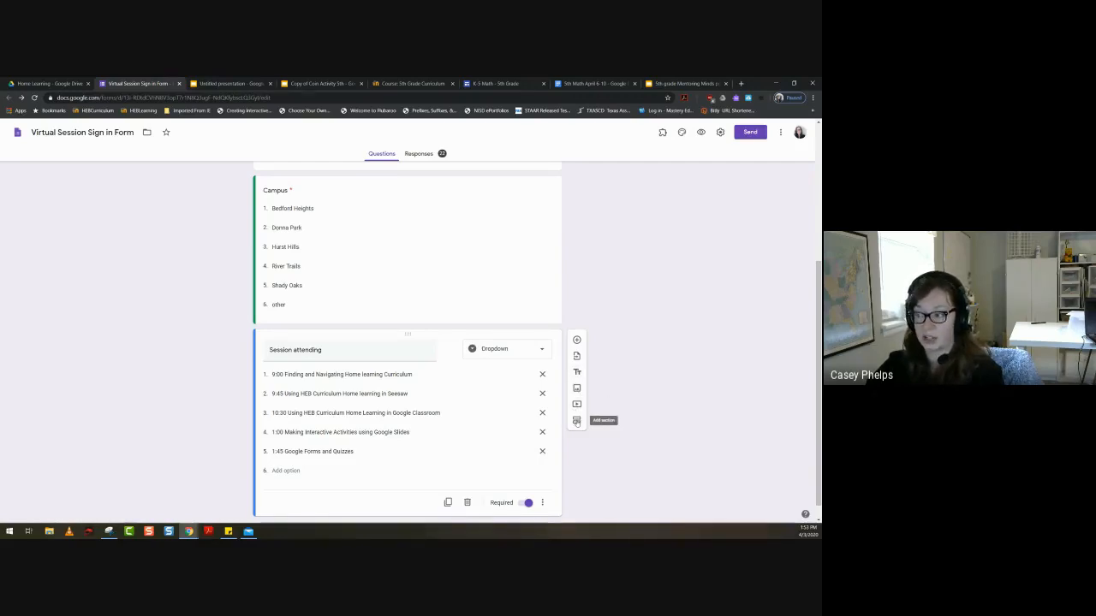
# - Review the form's responses by summary, by question and individually, and check the options for managing all responses
pyautogui.scroll(3, 707, 354)
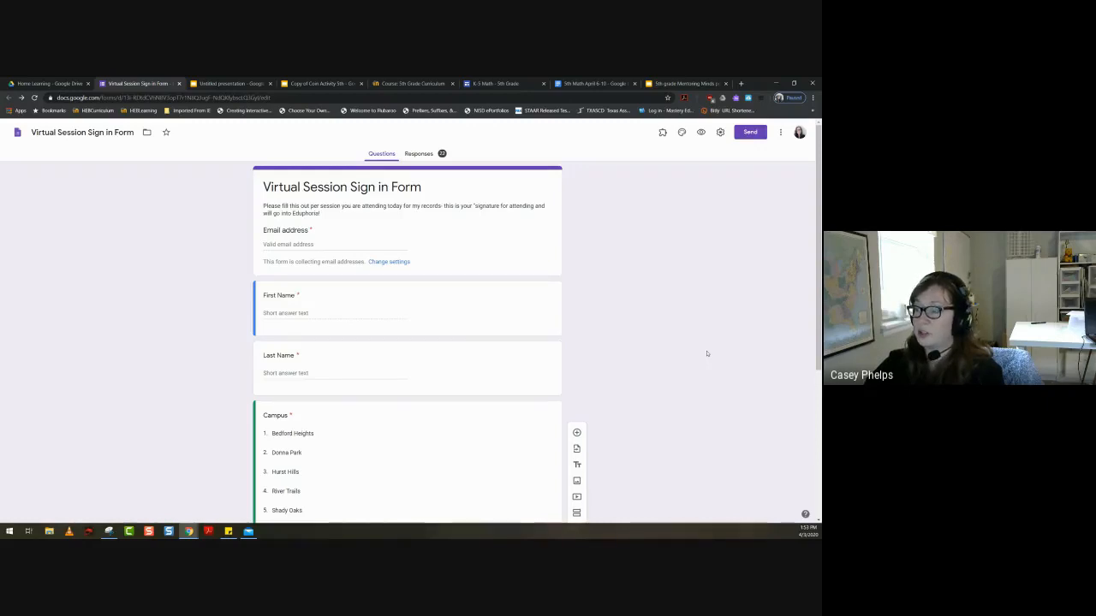
pyautogui.click(420, 155)
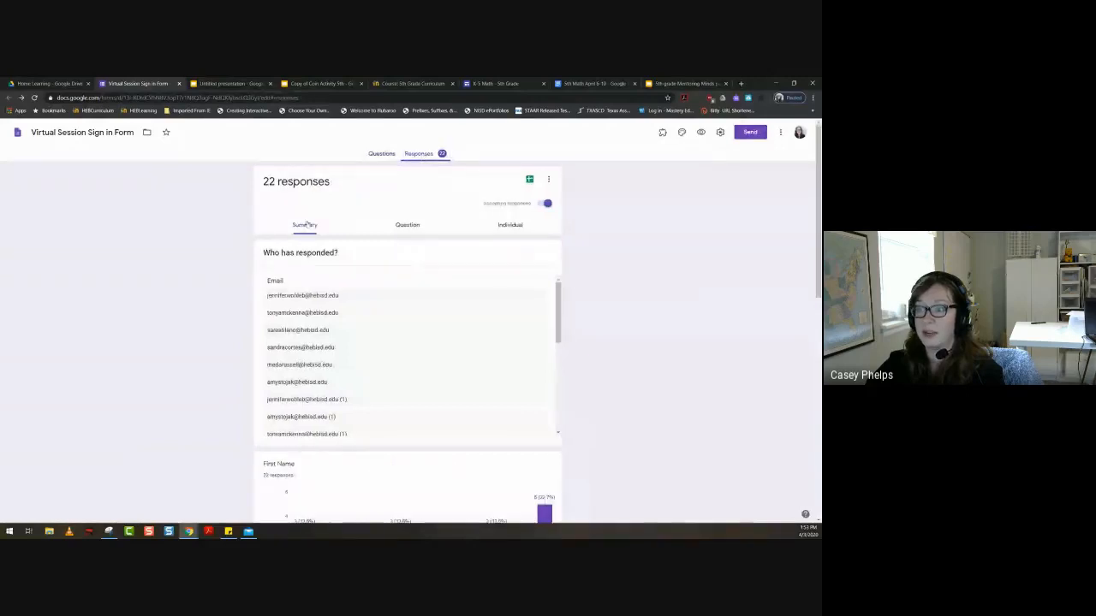
pyautogui.click(408, 227)
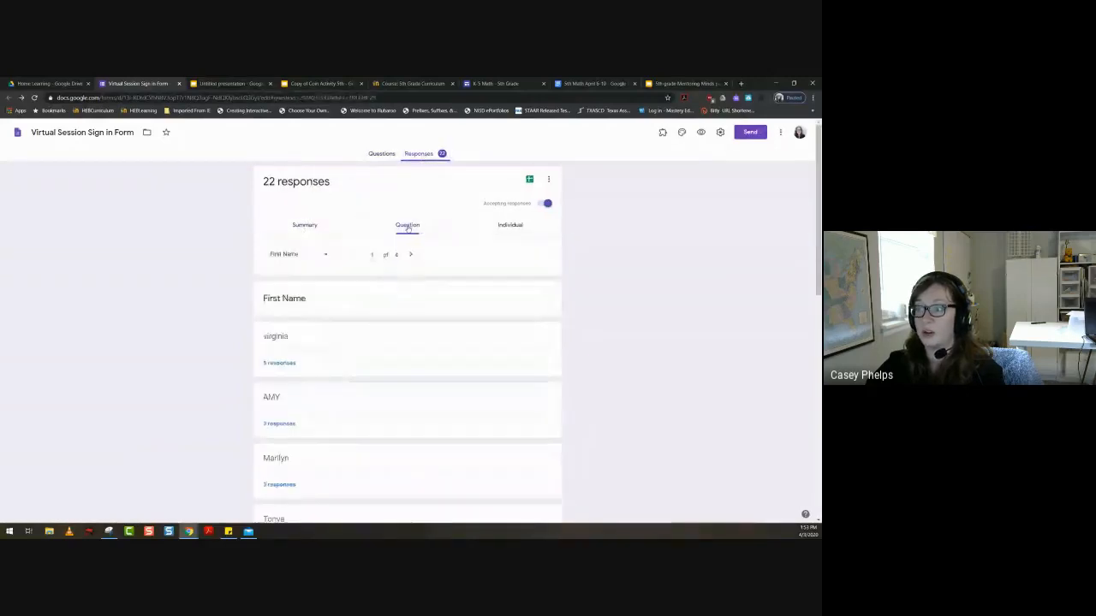
pyautogui.click(514, 227)
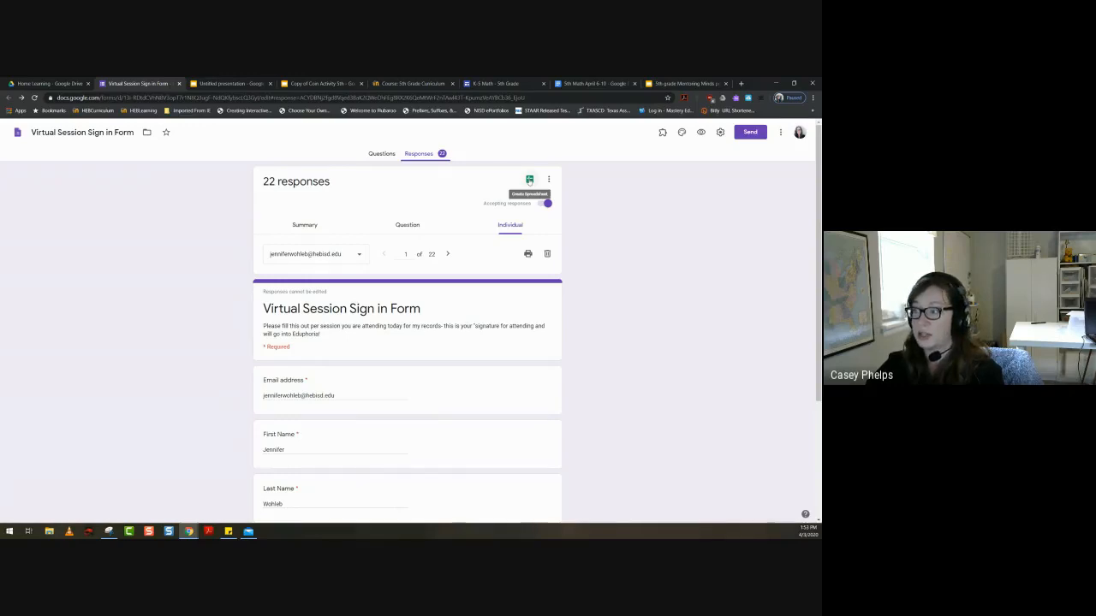
pyautogui.click(548, 181)
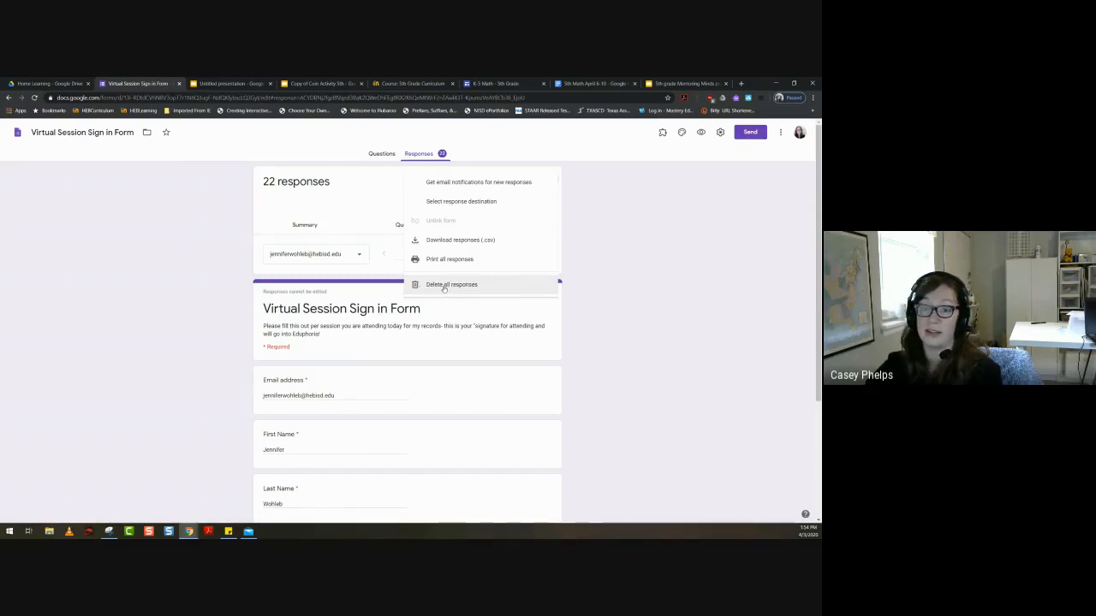
pyautogui.click(638, 345)
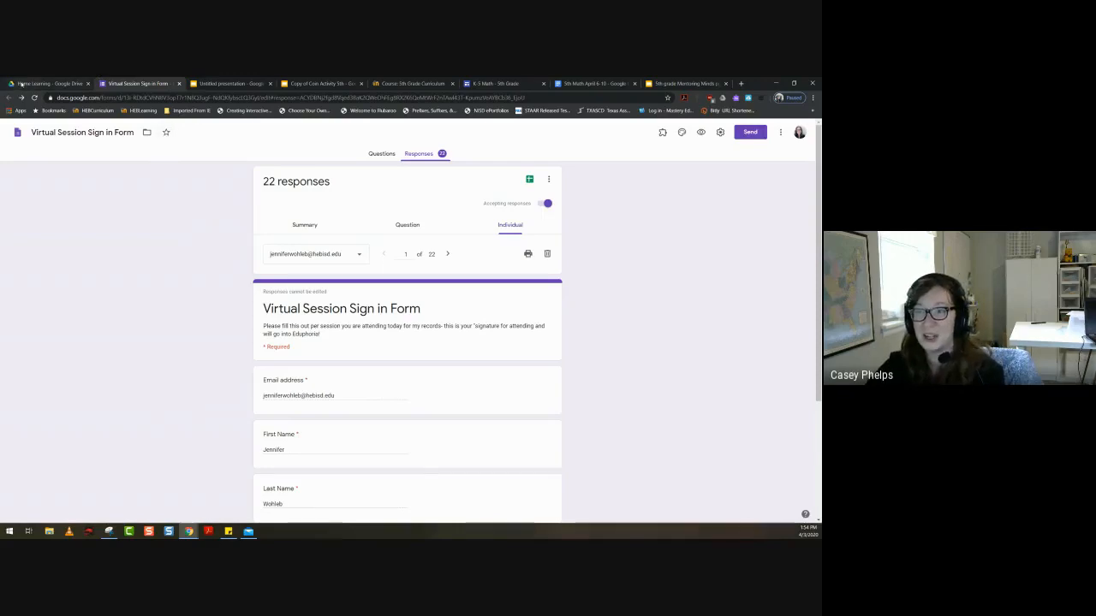
# - Switch to Google Drive and start a new Google Form from a template in the shared Home Learning folder
pyautogui.click(34, 83)
pyautogui.rightClick(168, 339)
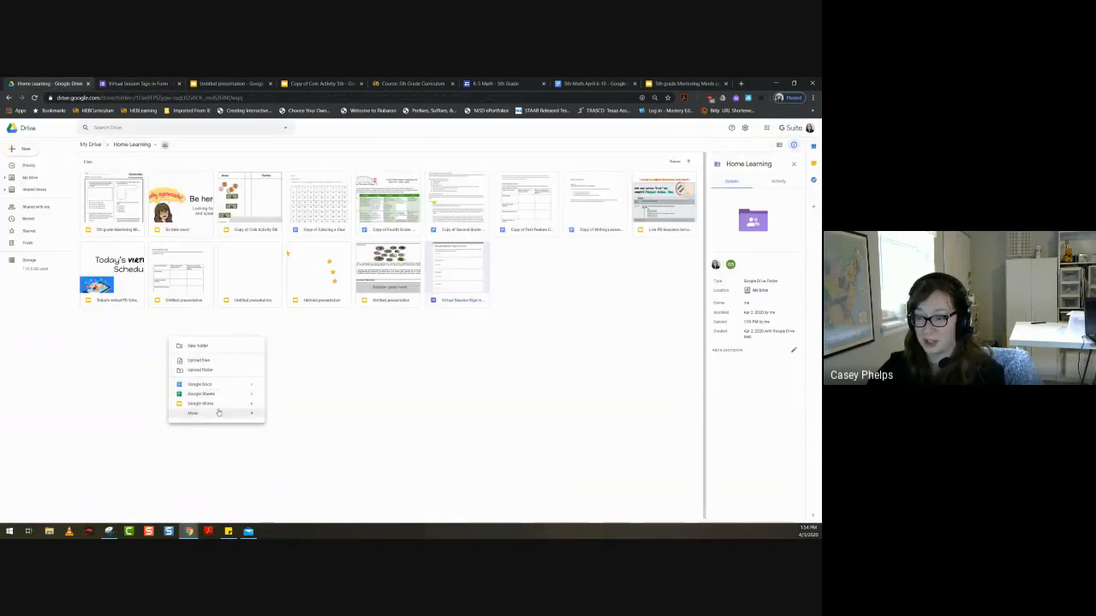
pyautogui.moveTo(215, 417)
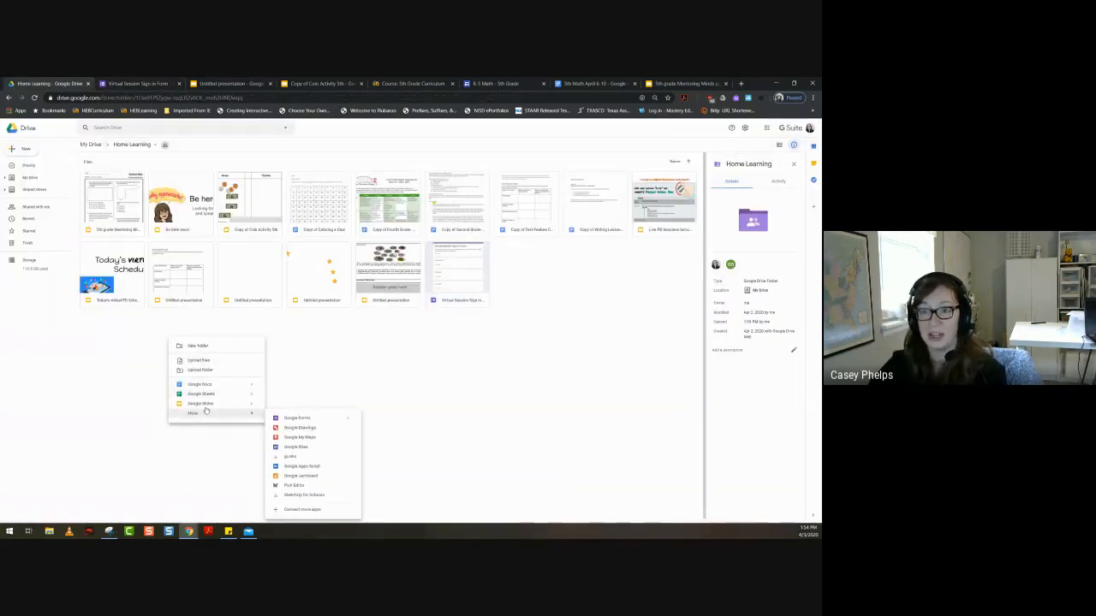
pyautogui.click(26, 148)
pyautogui.moveTo(29, 219)
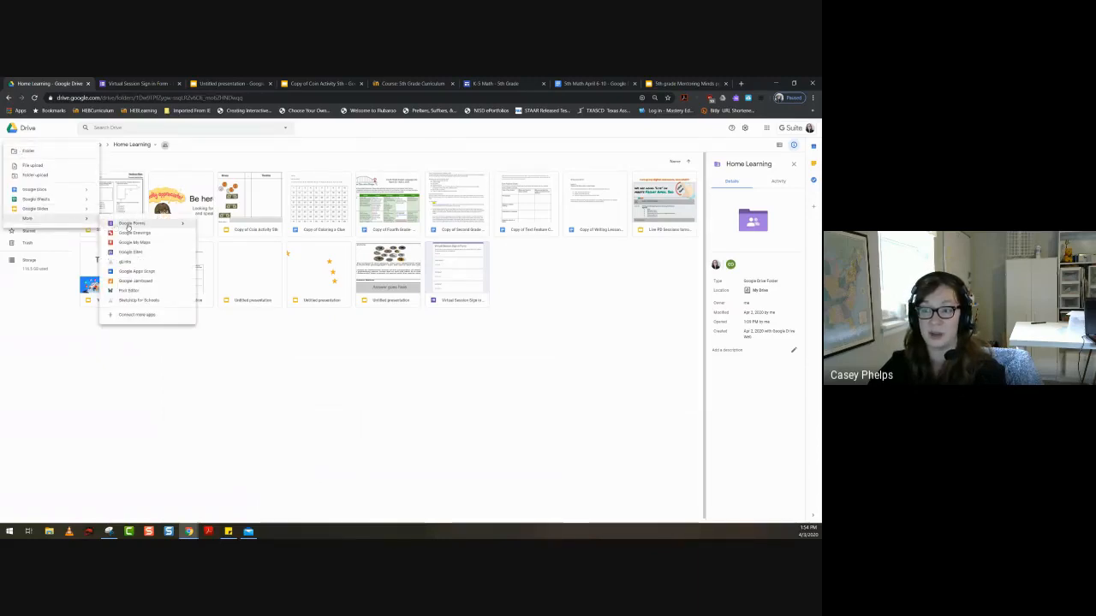
pyautogui.moveTo(190, 226)
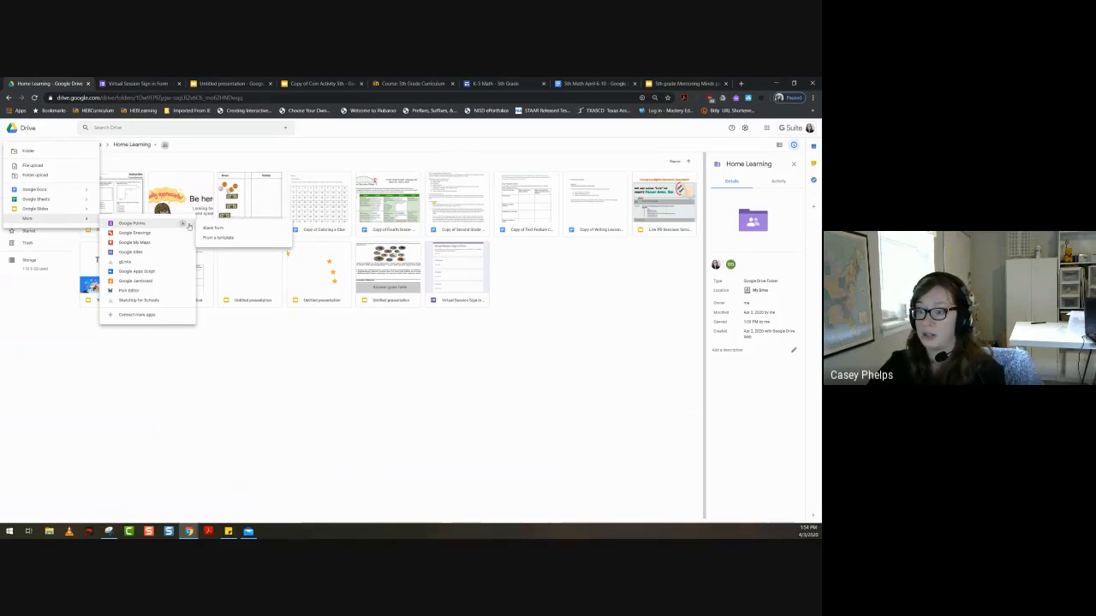
pyautogui.click(220, 238)
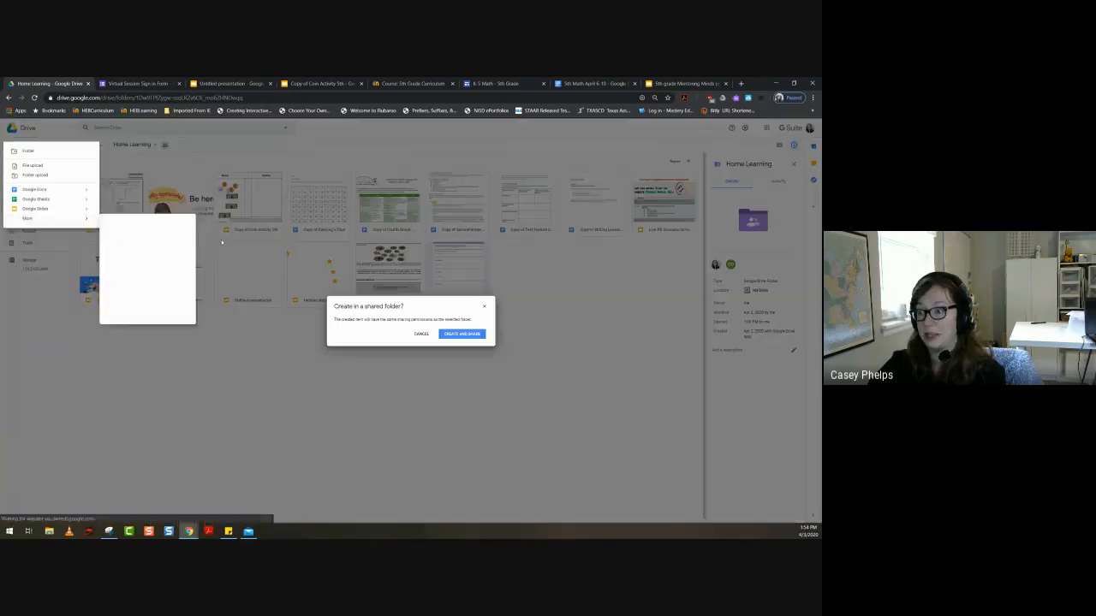
pyautogui.click(463, 334)
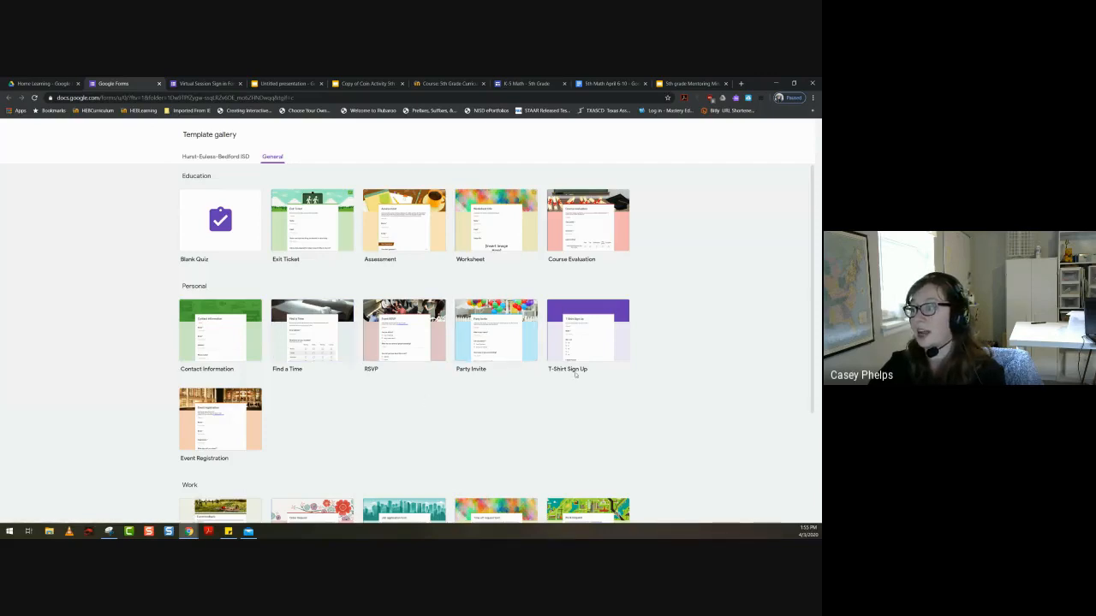
# - Browse the general template gallery, create the form from the Worksheet template and look through its questions
pyautogui.scroll(-3, 207, 472)
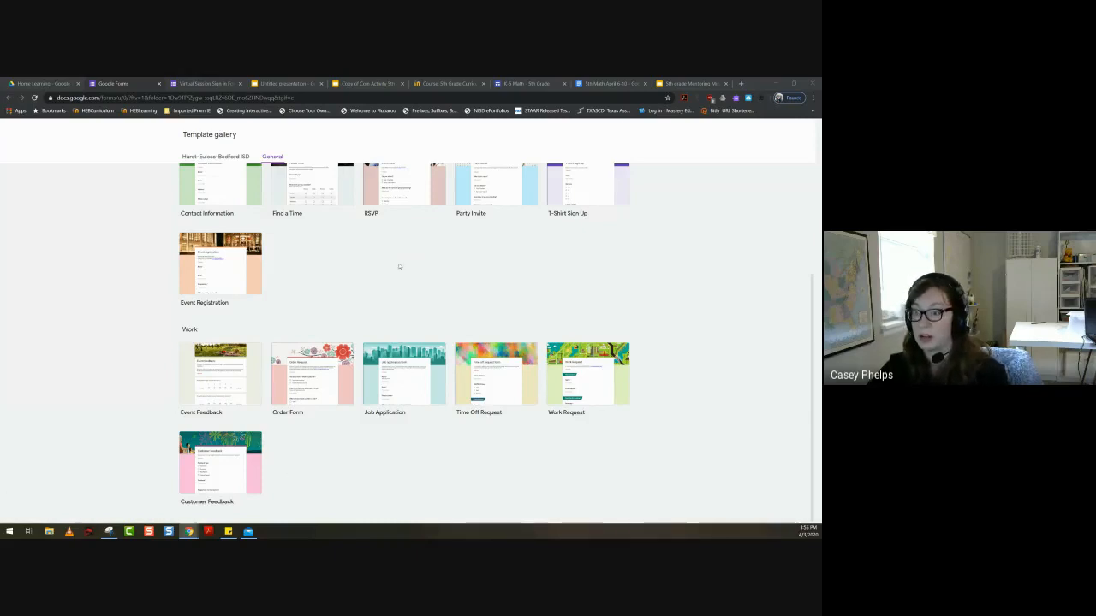
pyautogui.scroll(3, 268, 320)
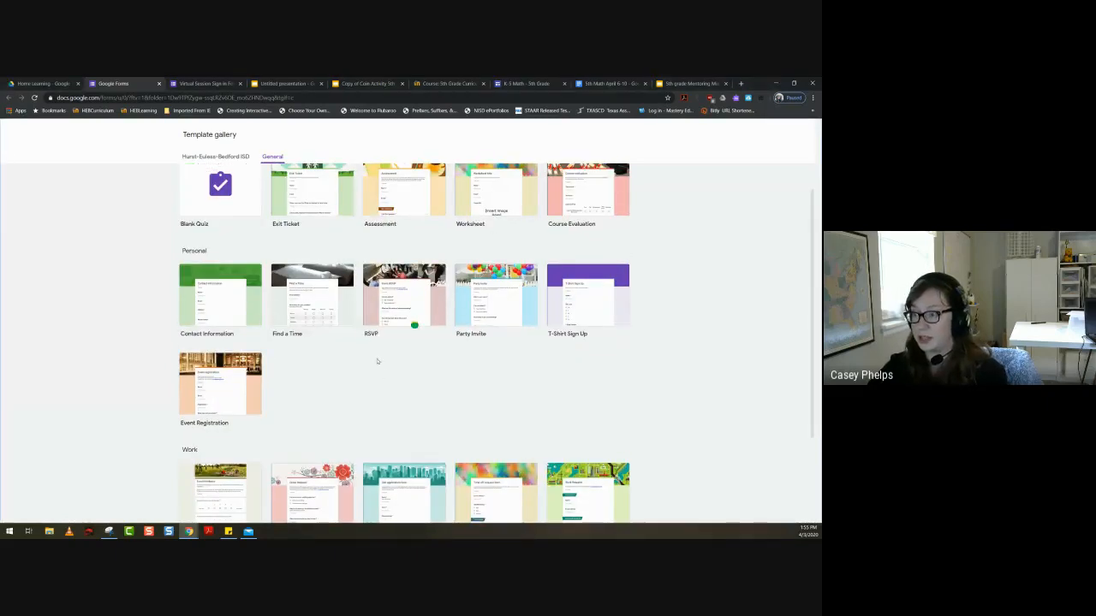
pyautogui.click(487, 217)
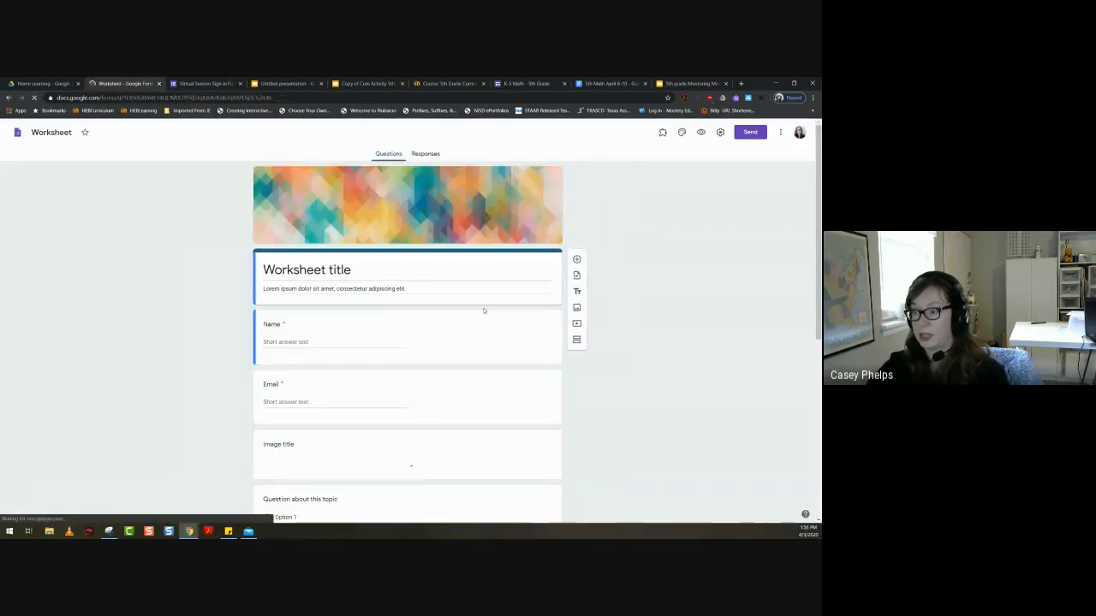
pyautogui.scroll(-5, 483, 311)
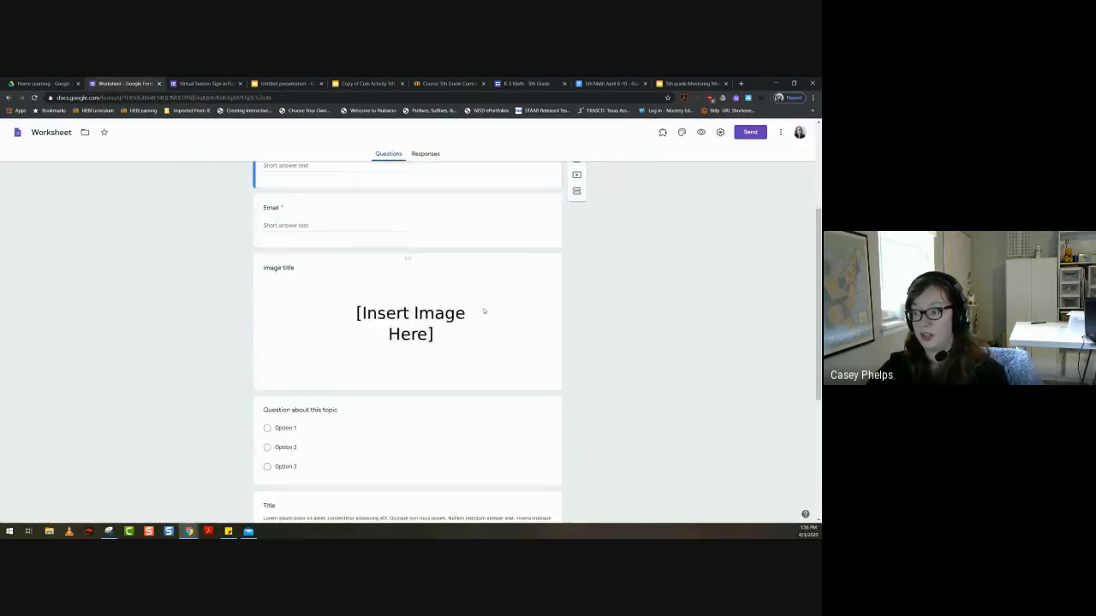
pyautogui.scroll(-2, 483, 311)
pyautogui.scroll(5, 483, 311)
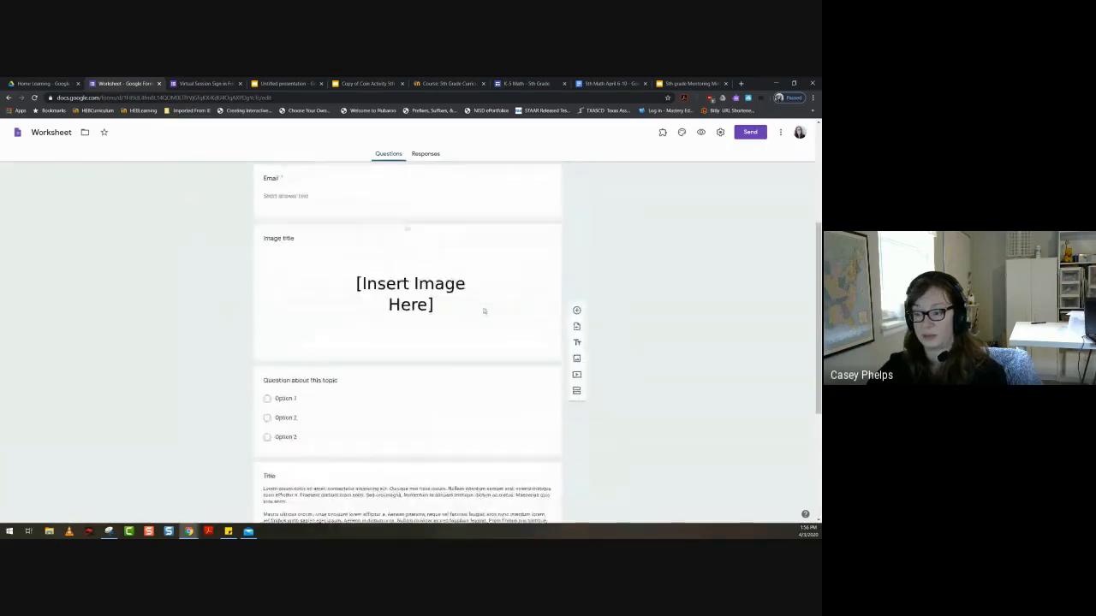
pyautogui.scroll(1, 483, 311)
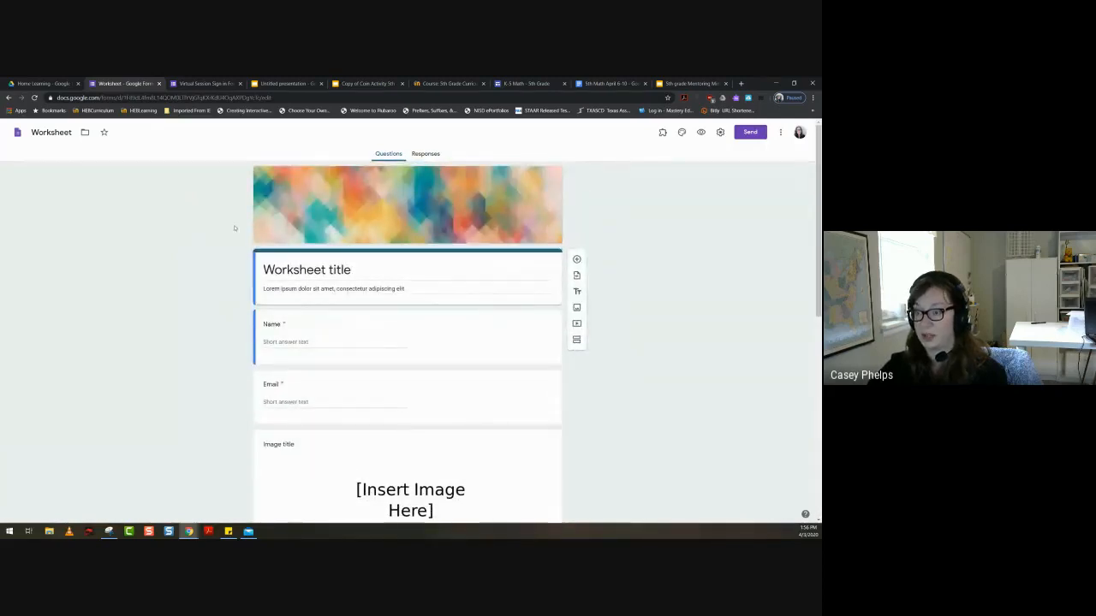
# - Replace the worksheet form's title with "Math page 213", correcting the capitalization of "Math"
pyautogui.click(368, 269)
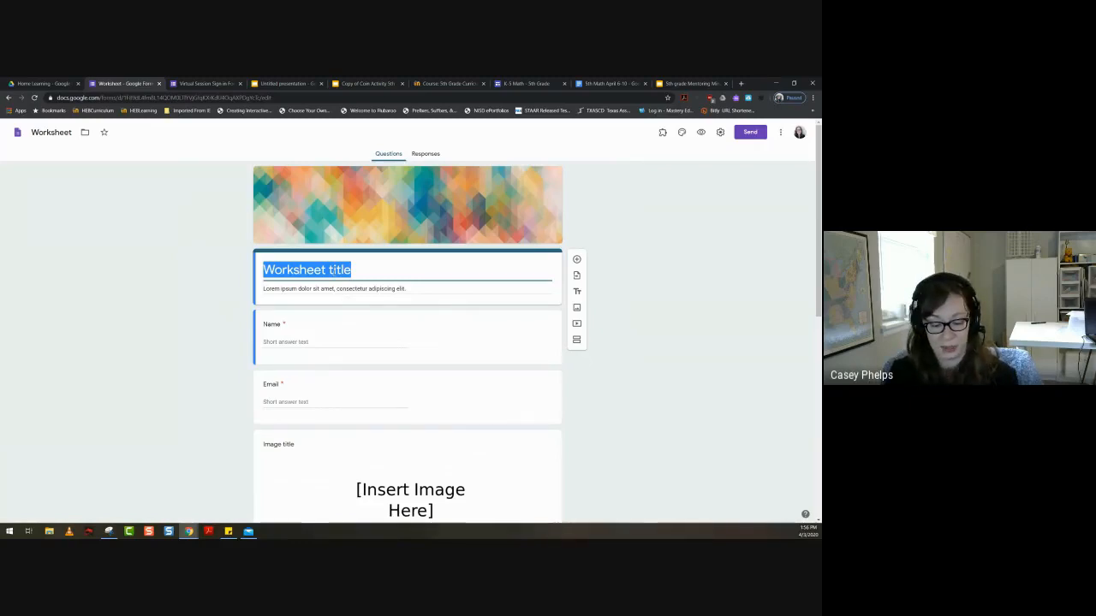
pyautogui.write('MAth page 213')
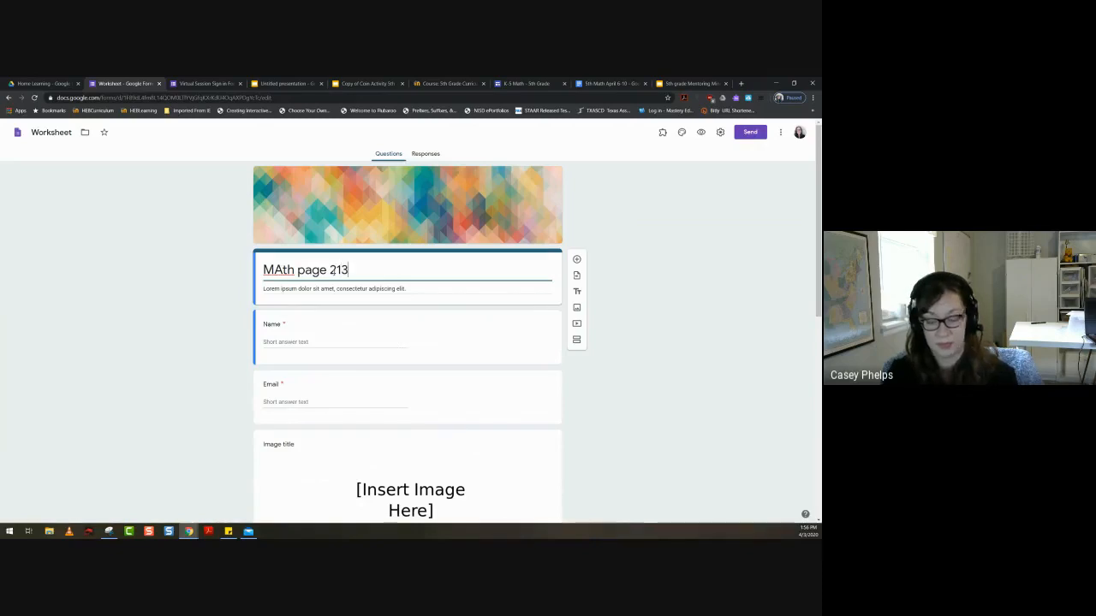
pyautogui.rightClick(272, 269)
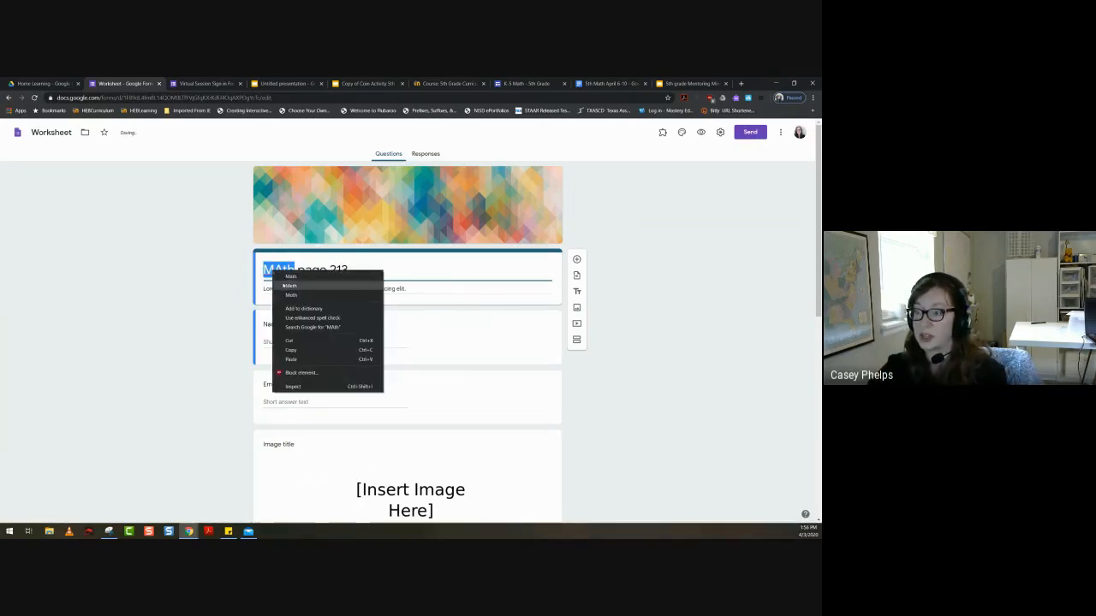
pyautogui.click(287, 277)
# - Delete the placeholder Lorem ipsum description below the form title
pyautogui.tripleClick(412, 290)
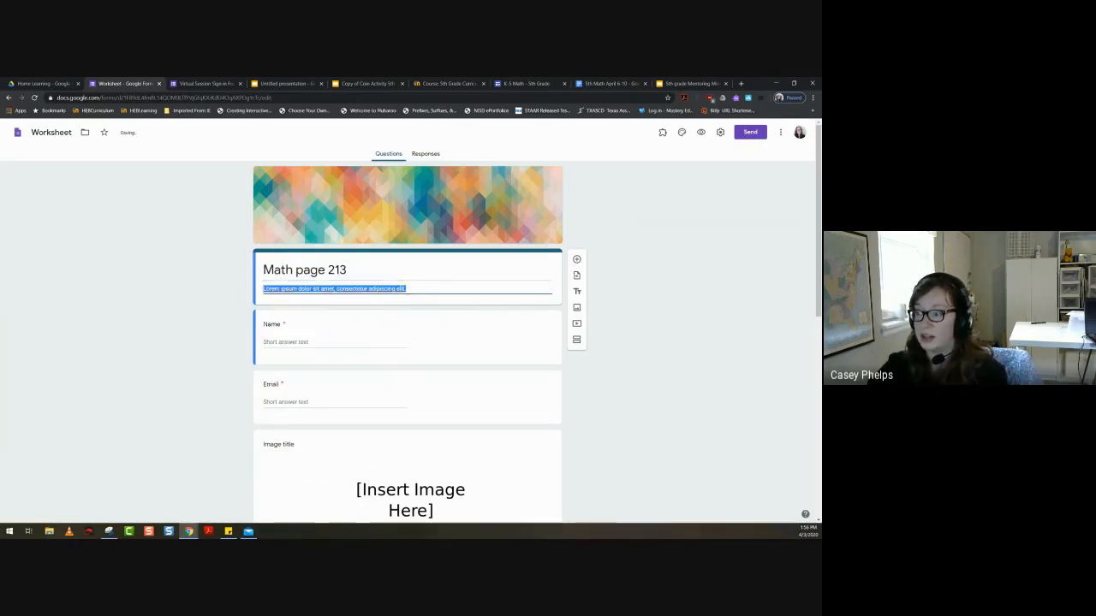
pyautogui.tripleClick(265, 289)
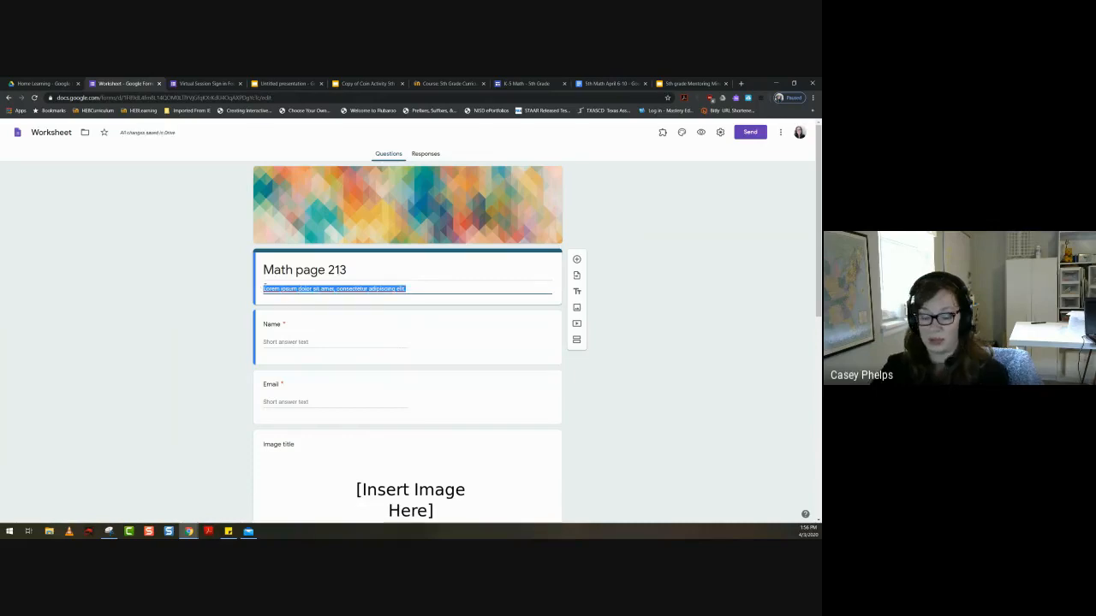
pyautogui.press('BackSpace')
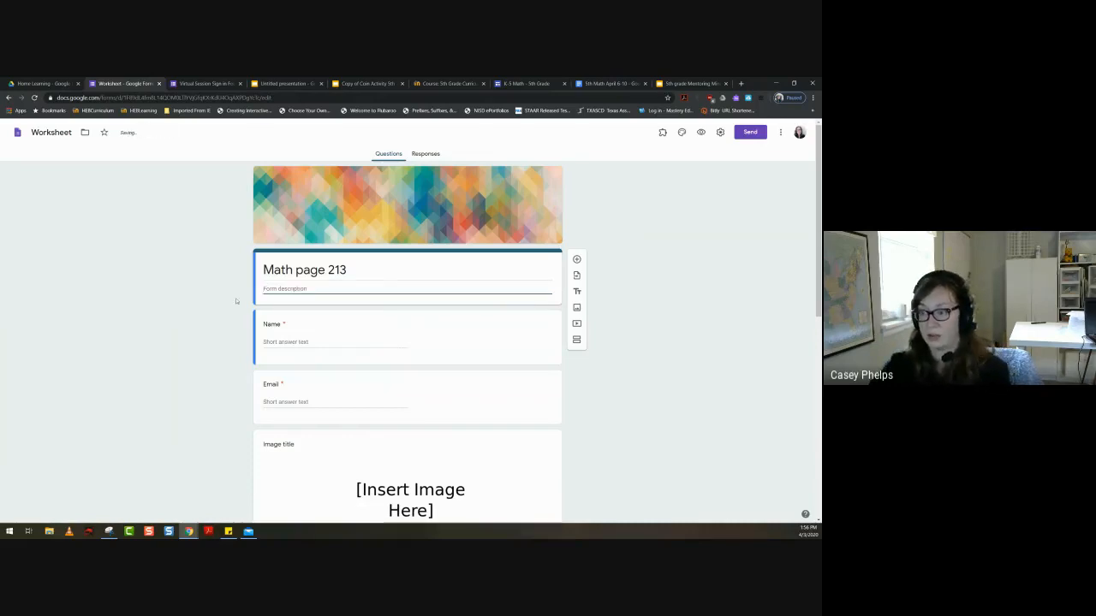
# - Rename the form file to match its title, "Math page 213", by copying the title text
pyautogui.click(205, 313)
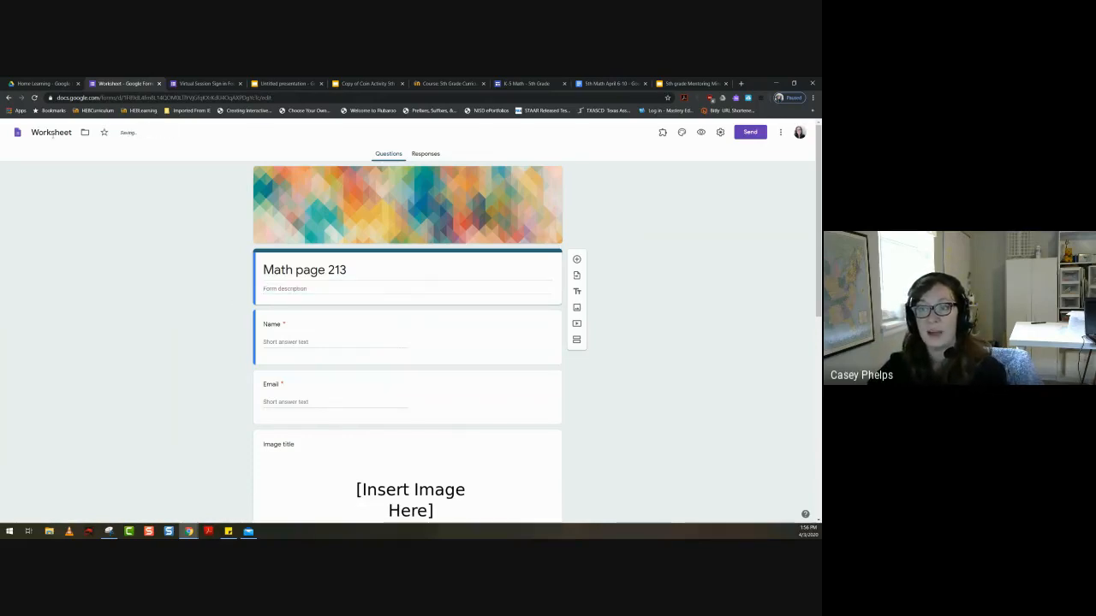
pyautogui.click(51, 133)
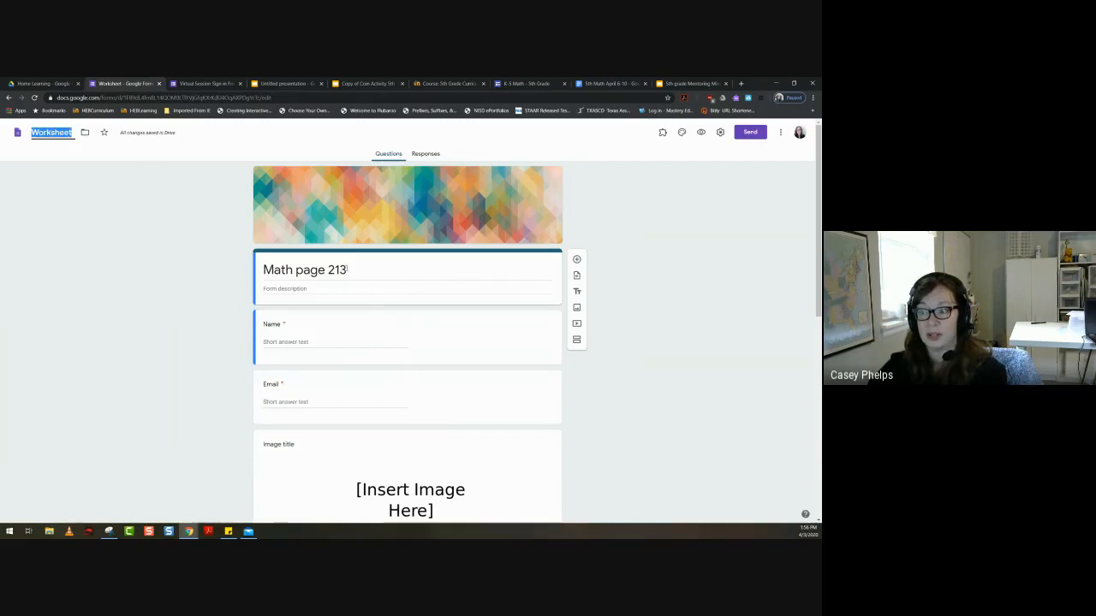
pyautogui.click(347, 270)
pyautogui.hotkey('ctrl', 'c')
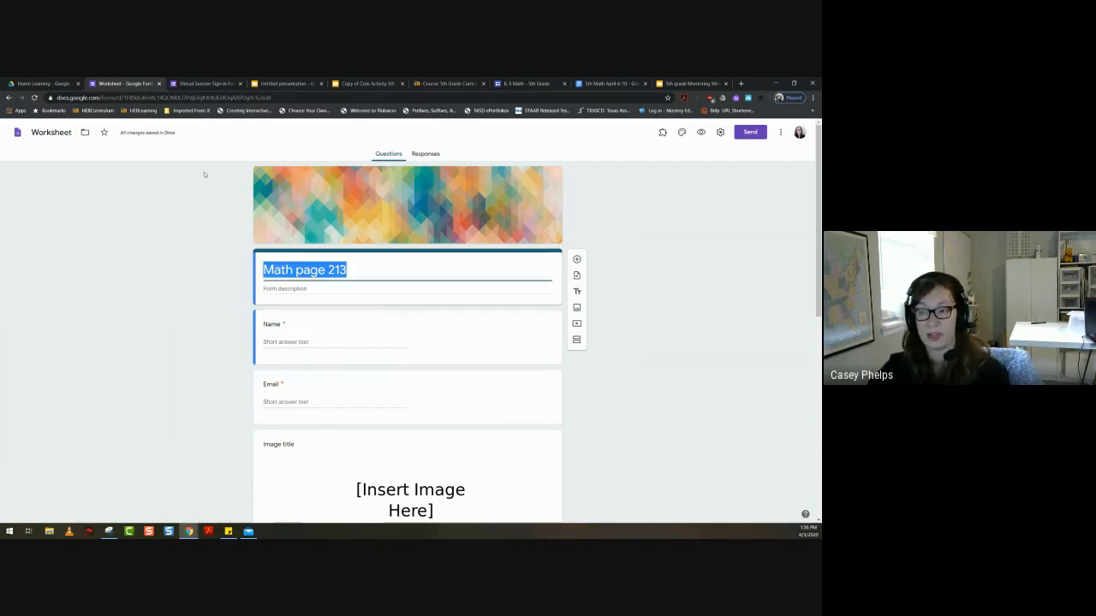
pyautogui.click(51, 133)
pyautogui.hotkey('ctrl', 'v')
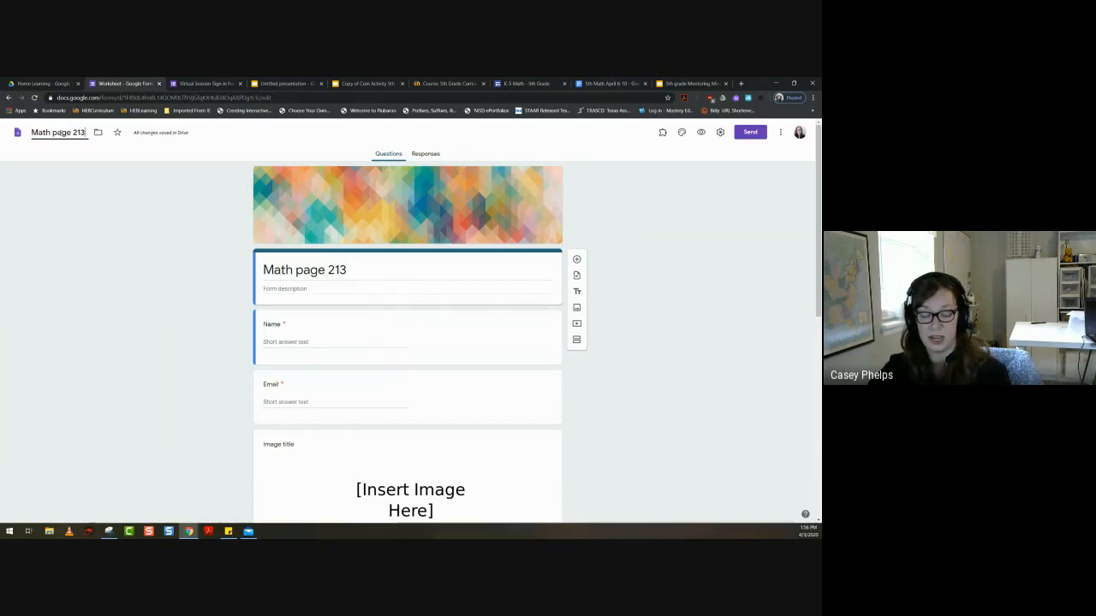
pyautogui.click(122, 254)
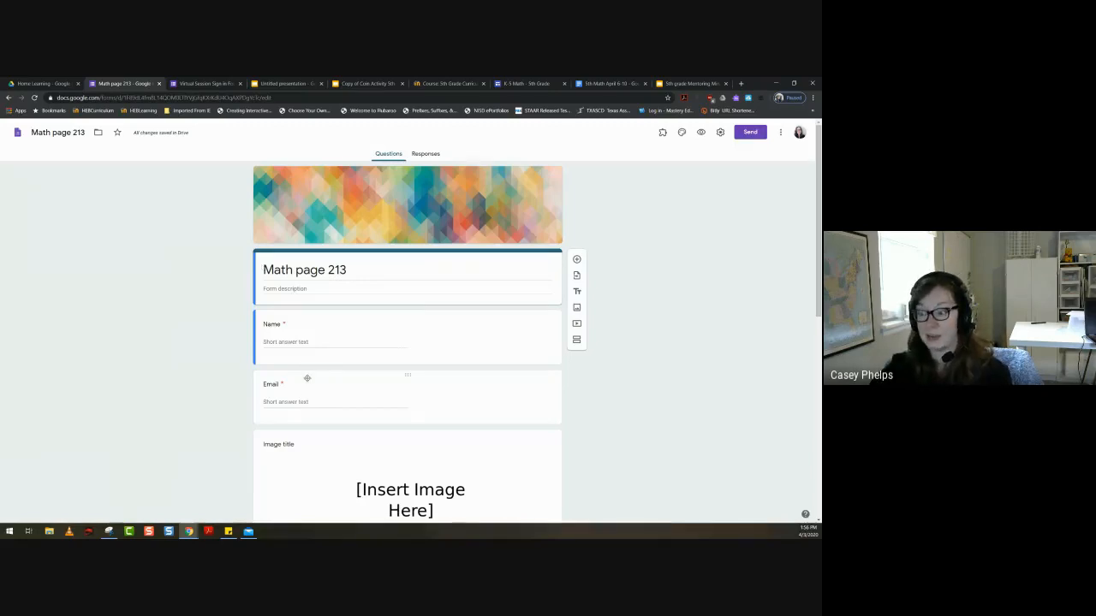
# - Replace the placeholder image in the "Image title" section with the Page 112 picture uploaded from the Documents folder
pyautogui.scroll(-4, 304, 398)
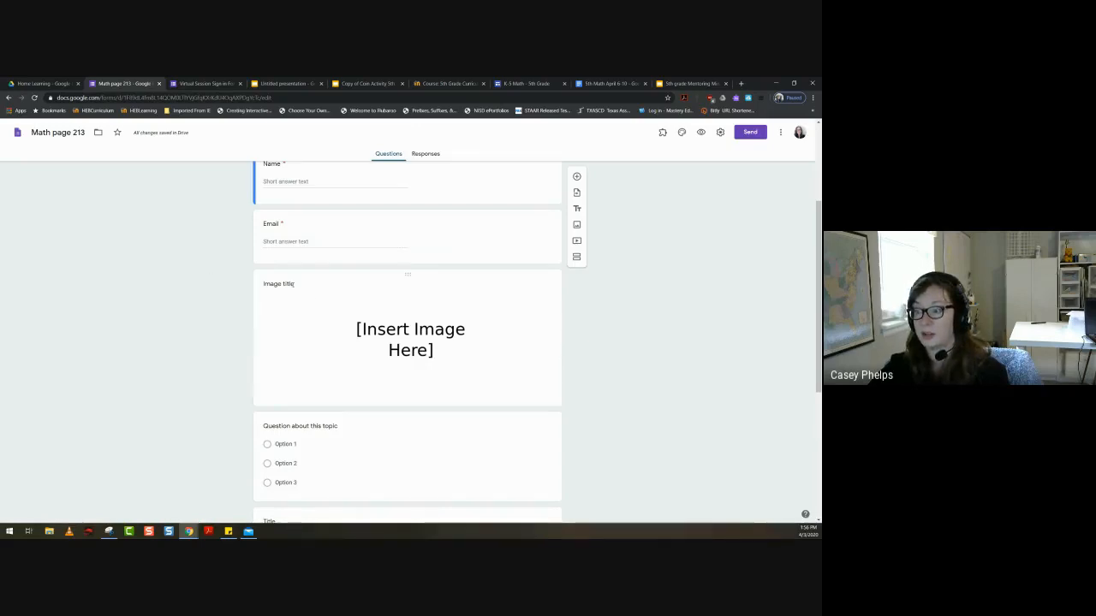
pyautogui.click(293, 287)
pyautogui.click(352, 315)
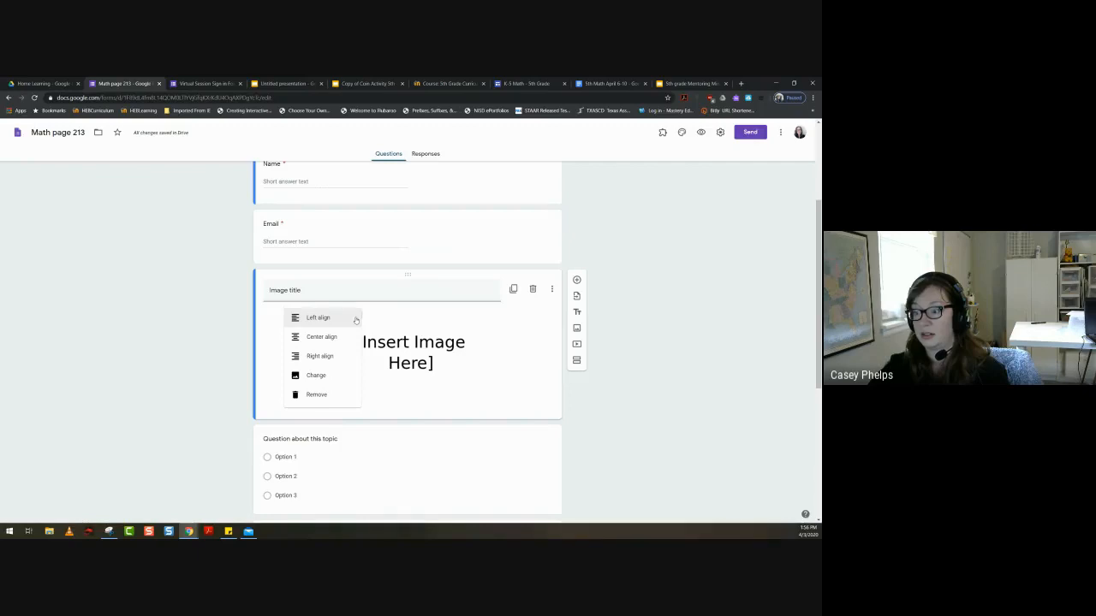
pyautogui.click(321, 380)
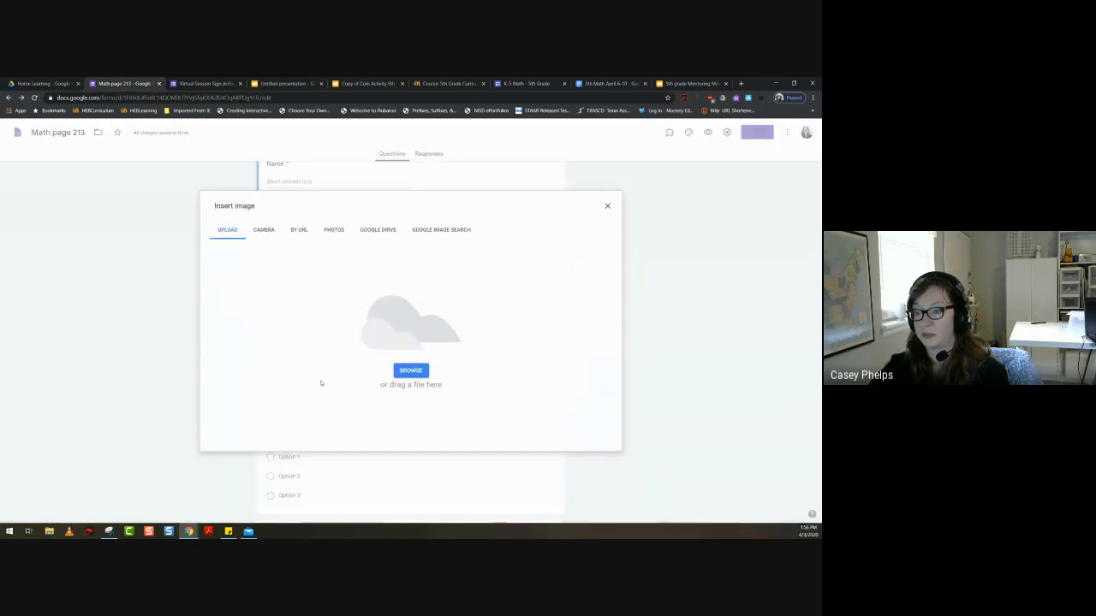
pyautogui.click(415, 370)
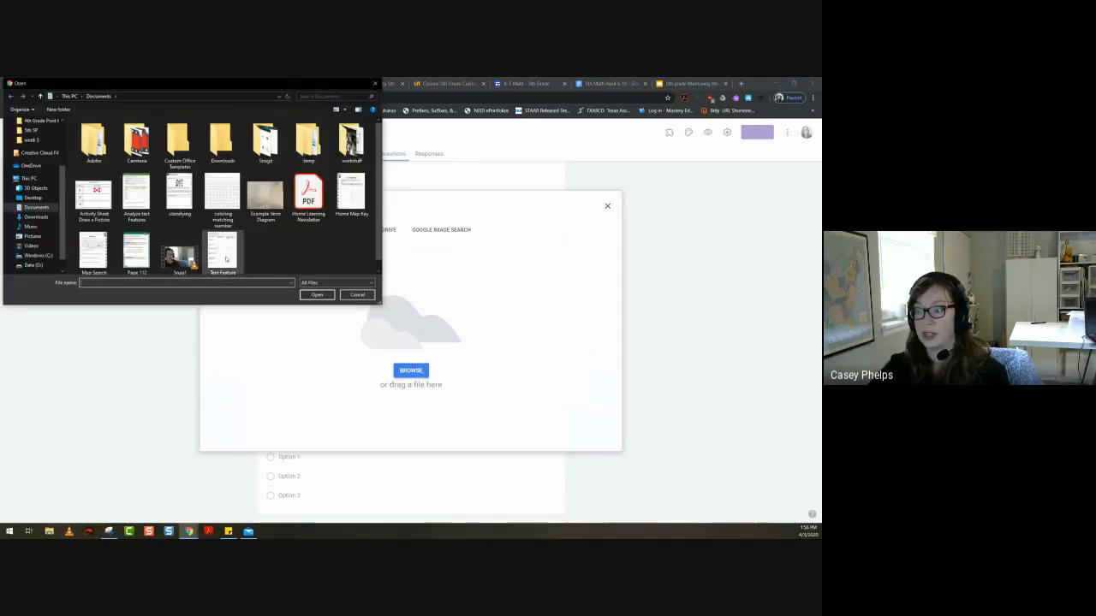
pyautogui.click(137, 252)
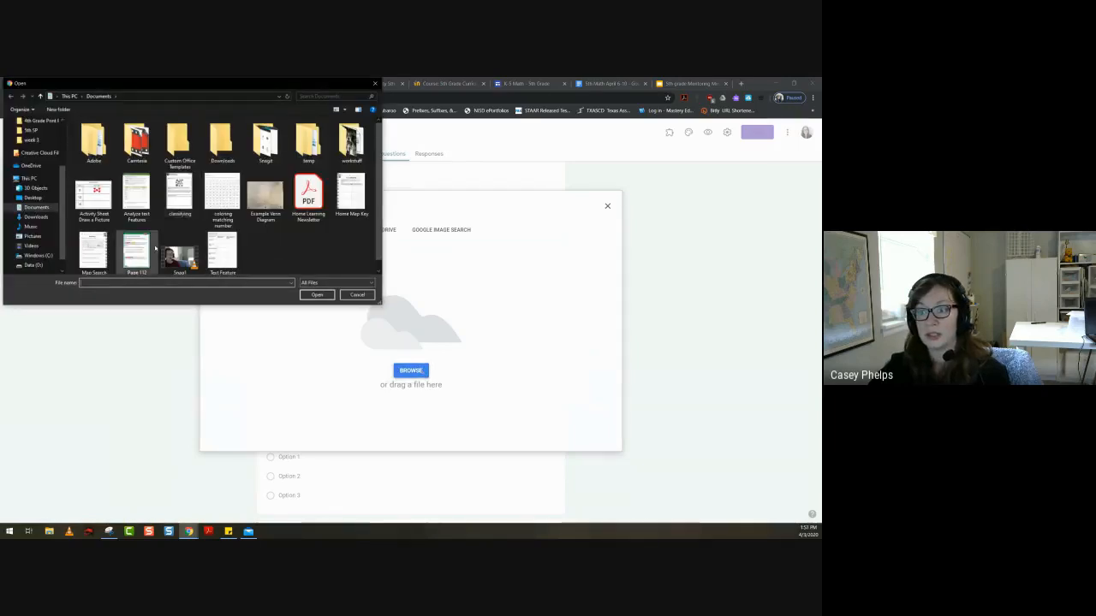
pyautogui.click(308, 294)
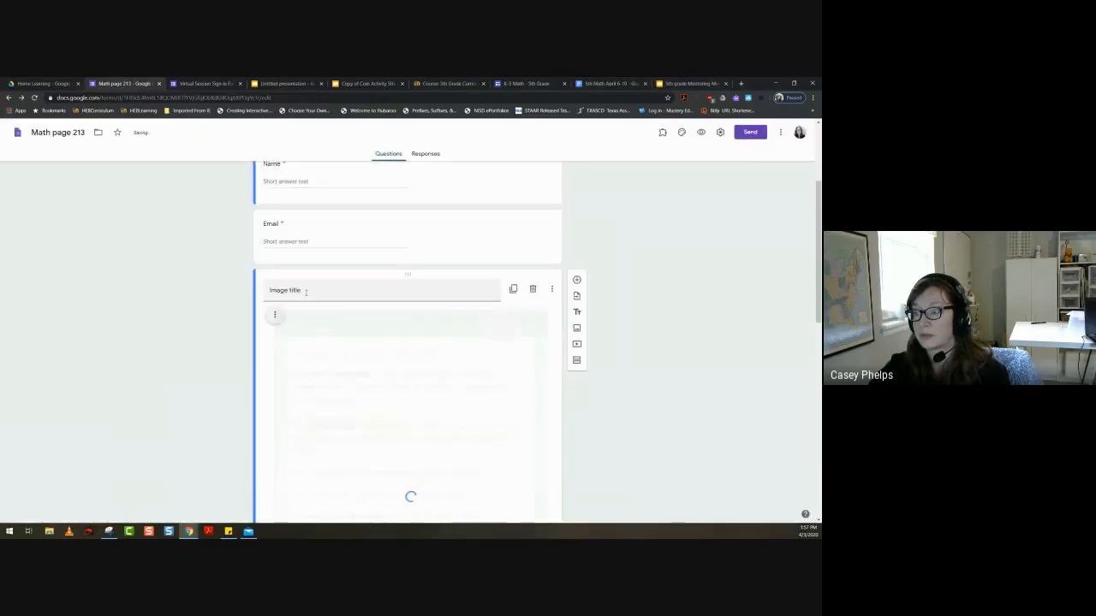
# - Change the multiple-choice question directly below the uploaded worksheet image to the Paragraph answer type
pyautogui.scroll(-5, 308, 293)
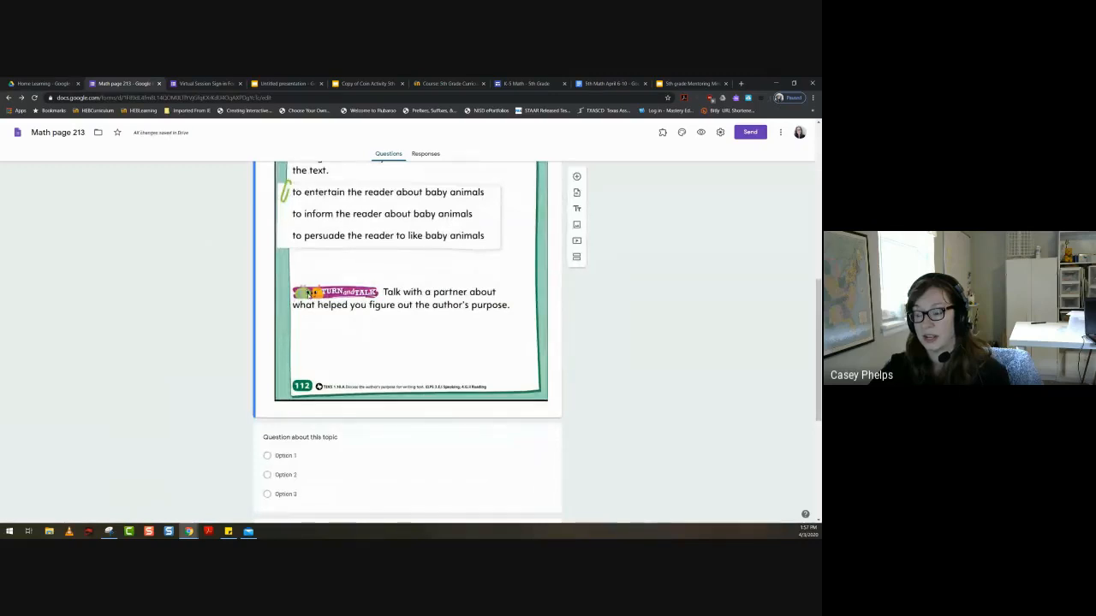
pyautogui.scroll(-1, 360, 390)
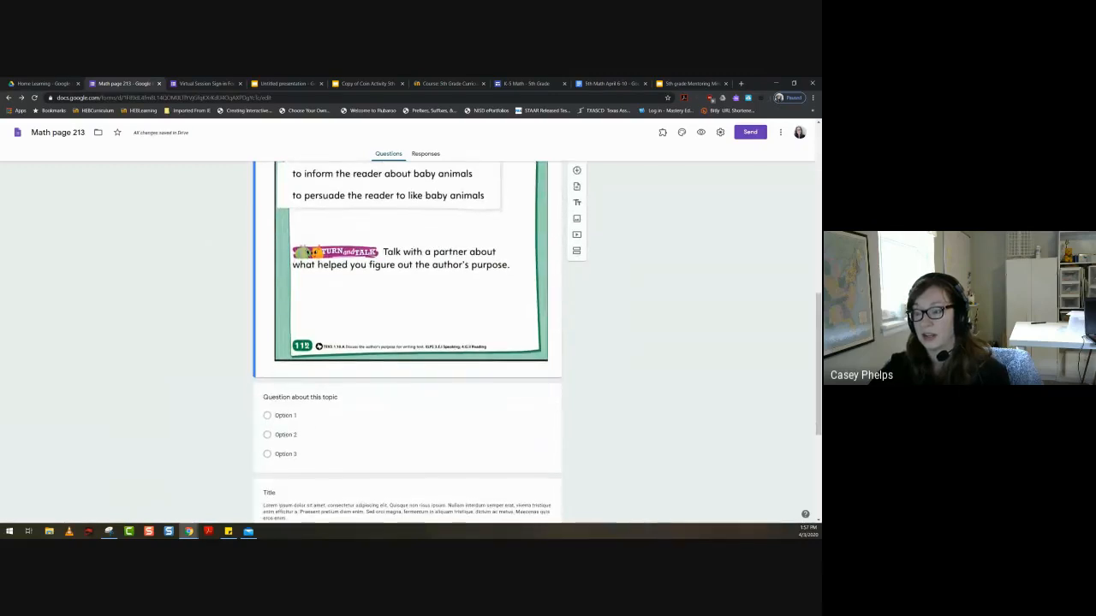
pyautogui.click(286, 399)
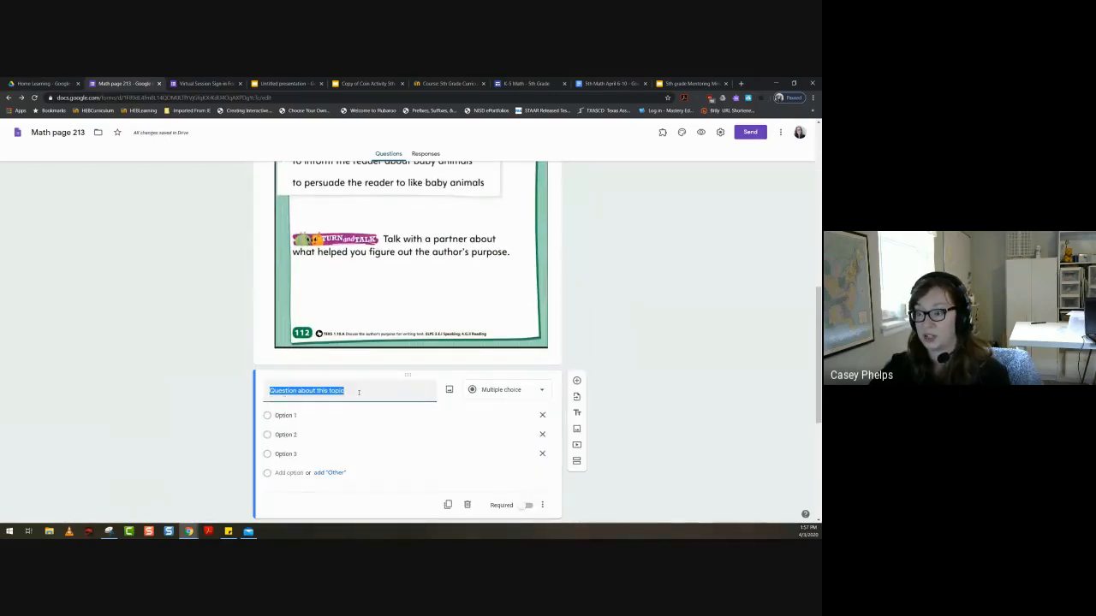
pyautogui.click(492, 391)
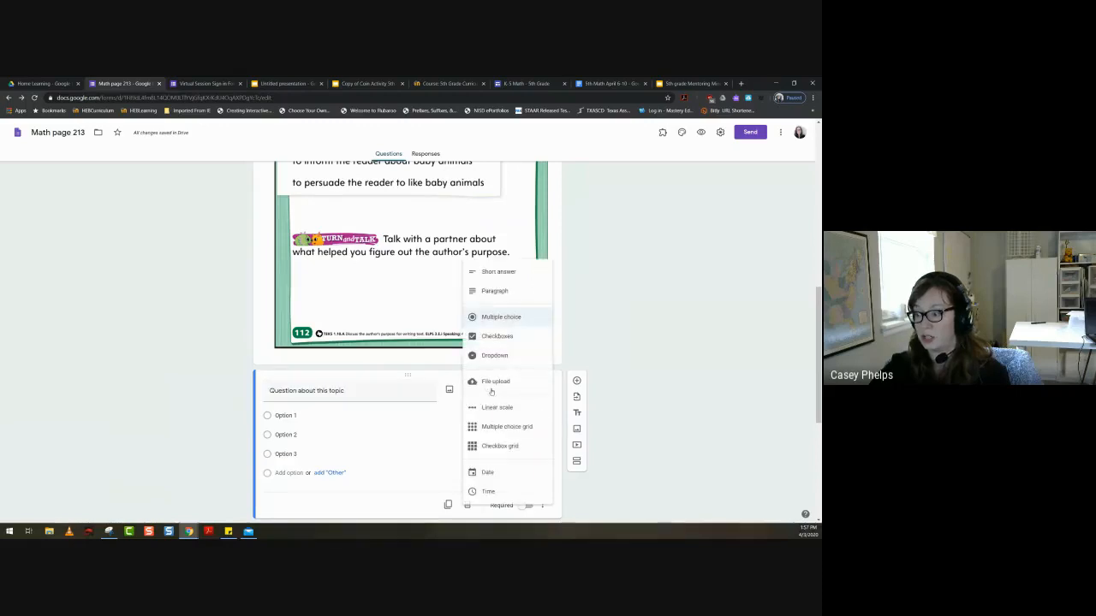
pyautogui.click(487, 291)
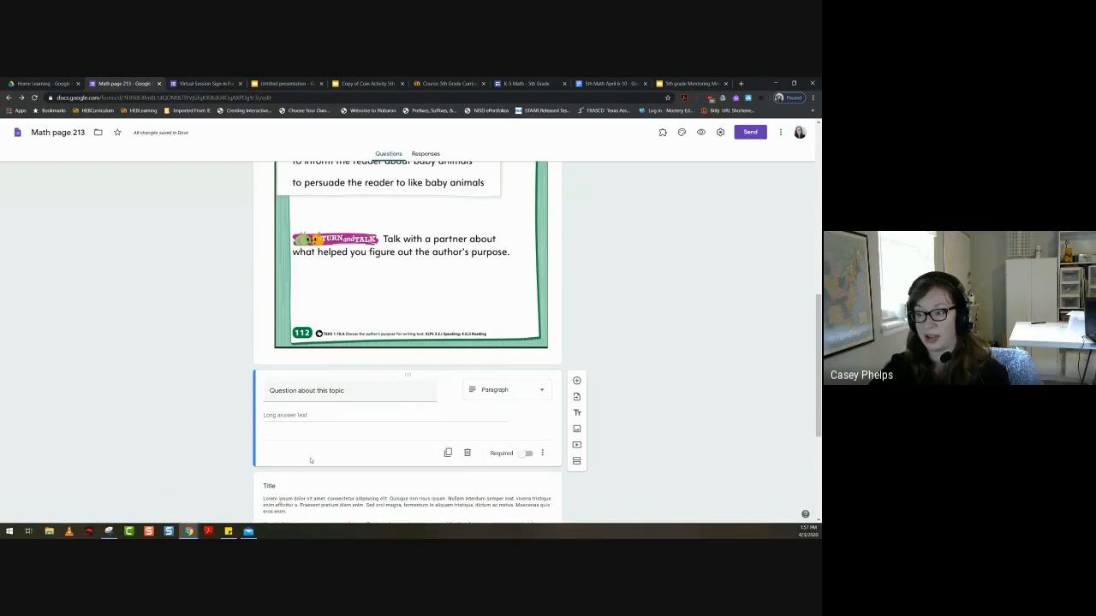
# - Review the uploaded worksheet page from its end to its start, then the question and text section that follow it
pyautogui.scroll(1, 311, 460)
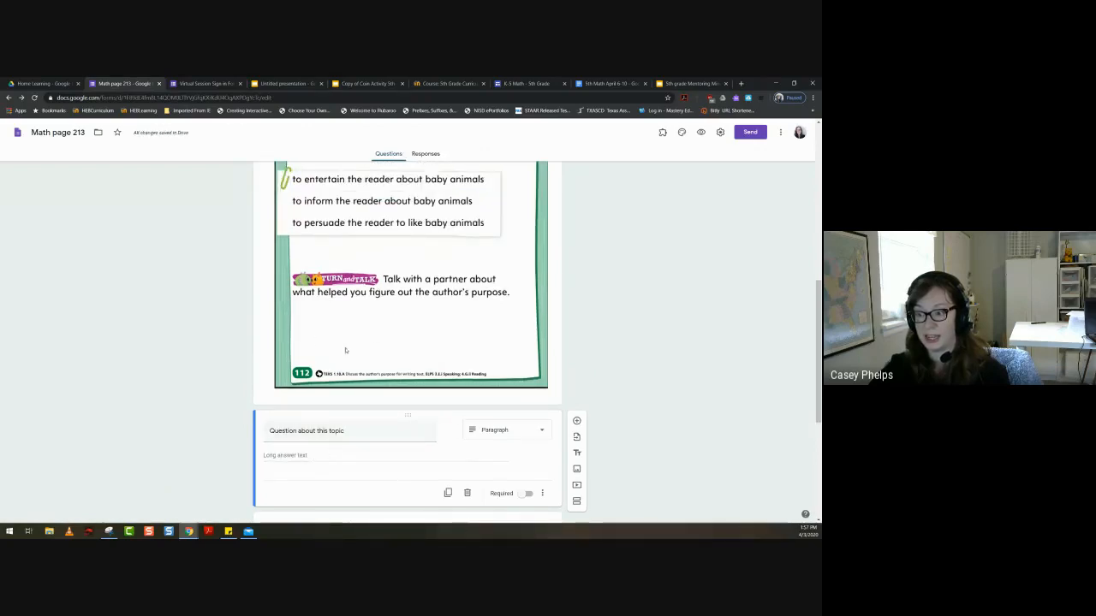
pyautogui.scroll(1, 402, 375)
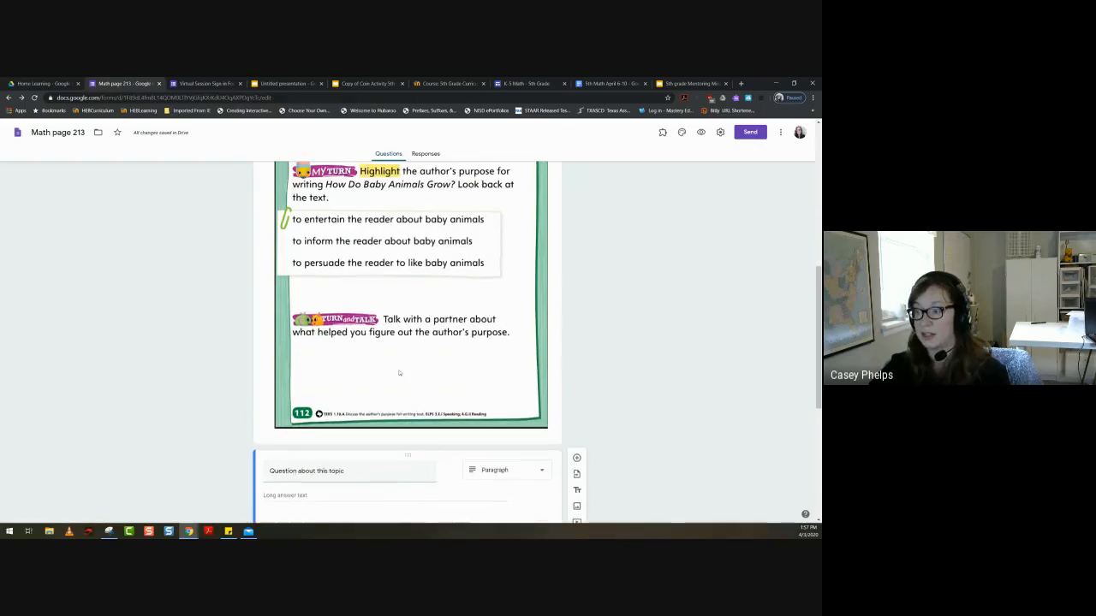
pyautogui.scroll(2, 399, 373)
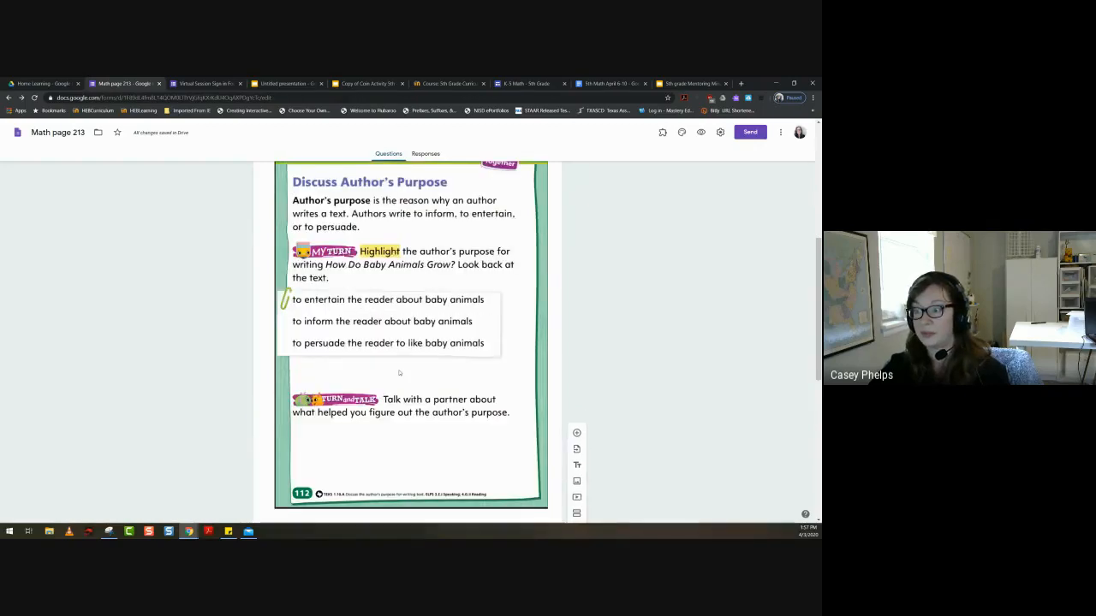
pyautogui.scroll(1, 399, 373)
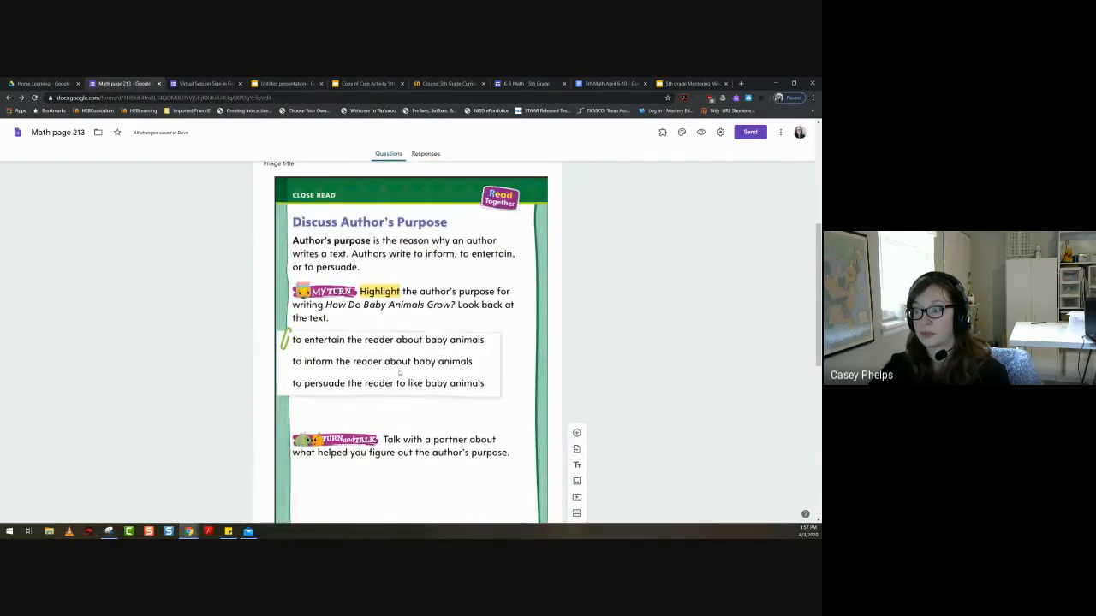
pyautogui.scroll(2, 399, 373)
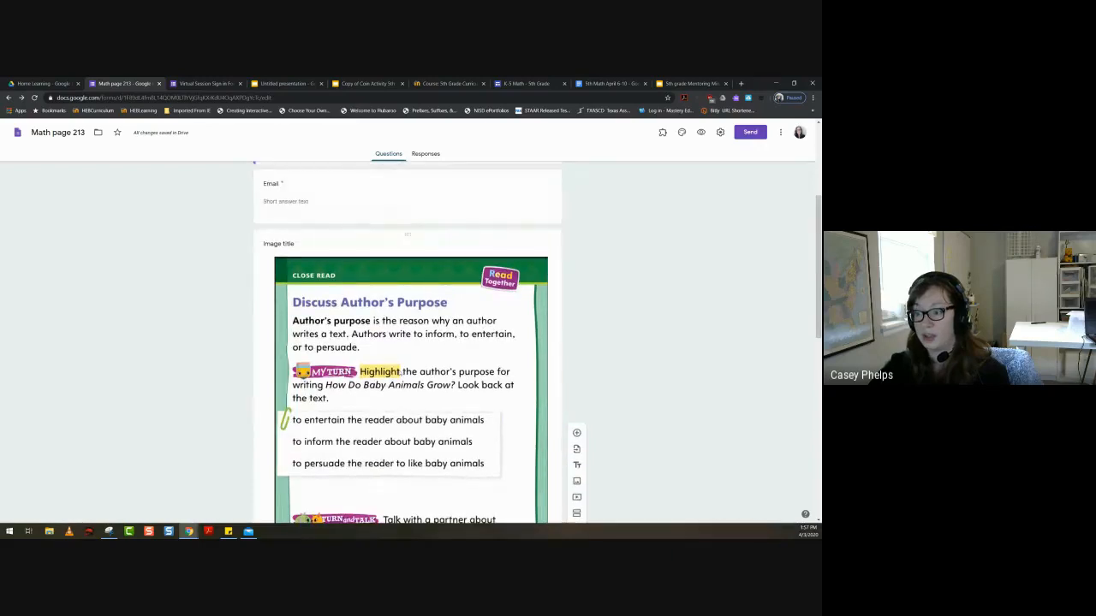
pyautogui.scroll(2, 399, 372)
pyautogui.scroll(-5, 399, 372)
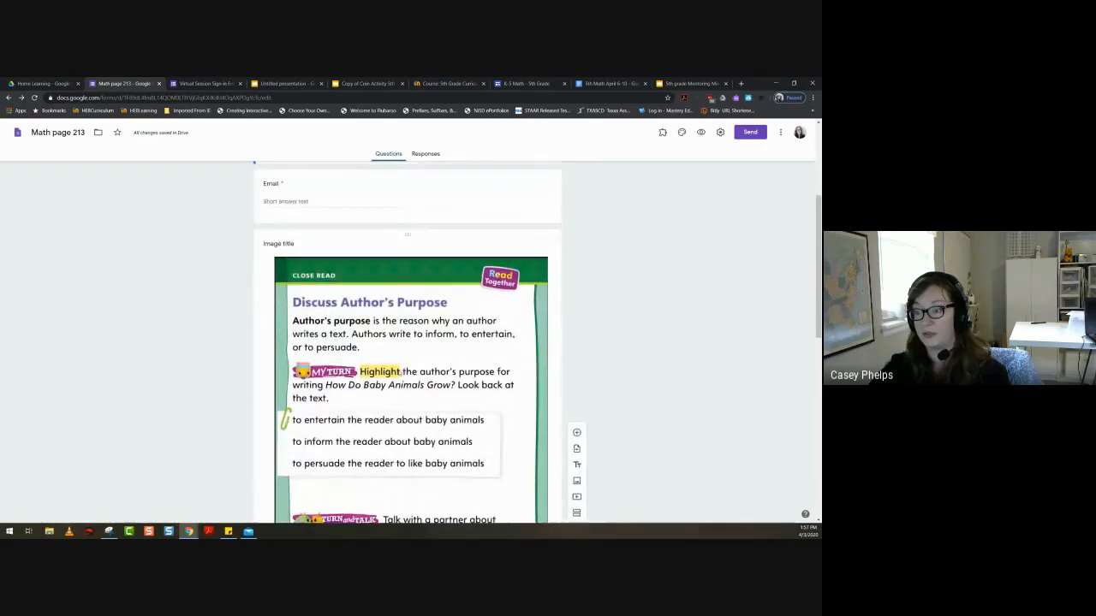
pyautogui.scroll(-8, 399, 372)
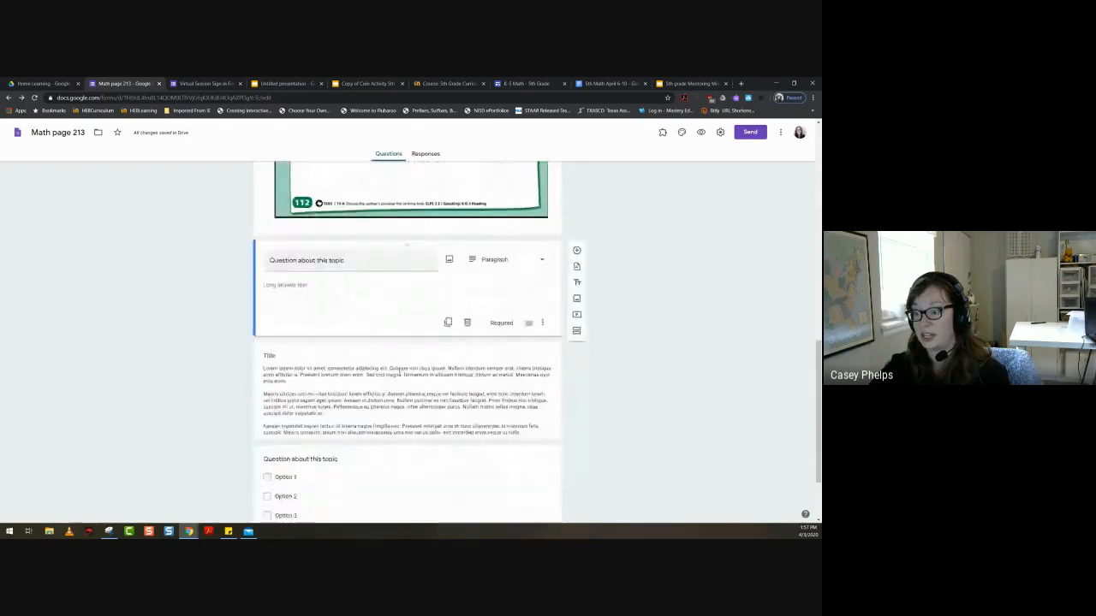
# - Search YouTube for "author's purpose" and insert the first video, "Author's Purpose", below the Lorem ipsum text section
pyautogui.click(399, 372)
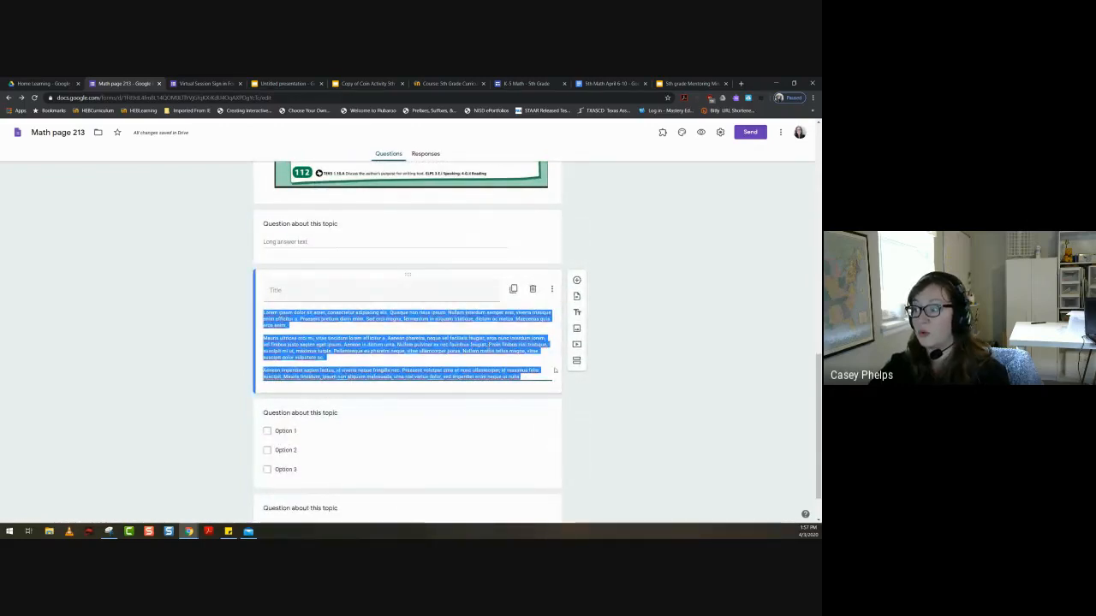
pyautogui.click(576, 344)
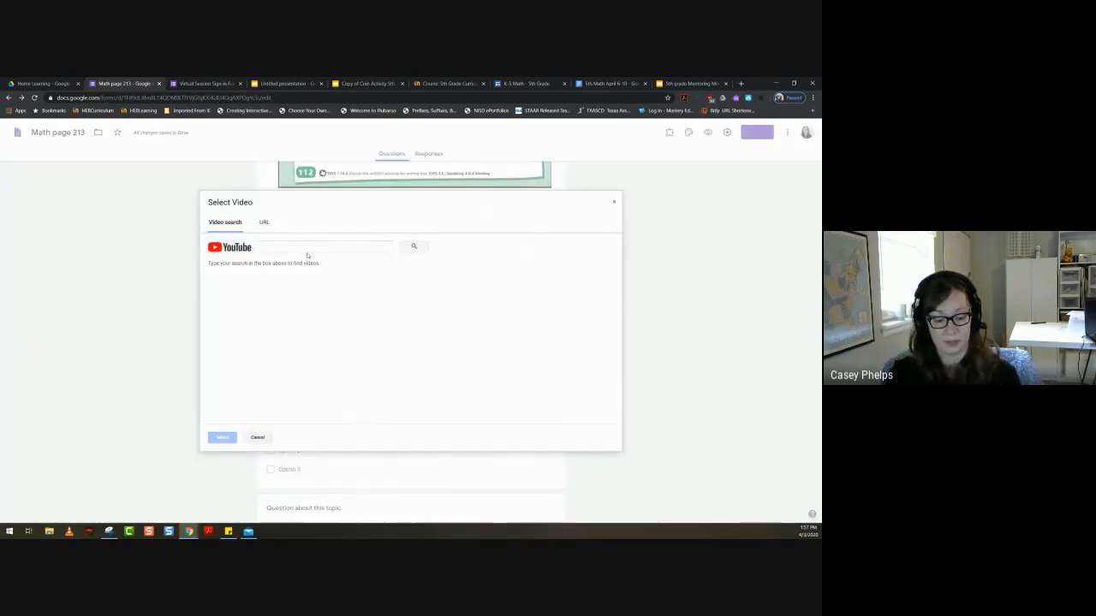
pyautogui.click(301, 247)
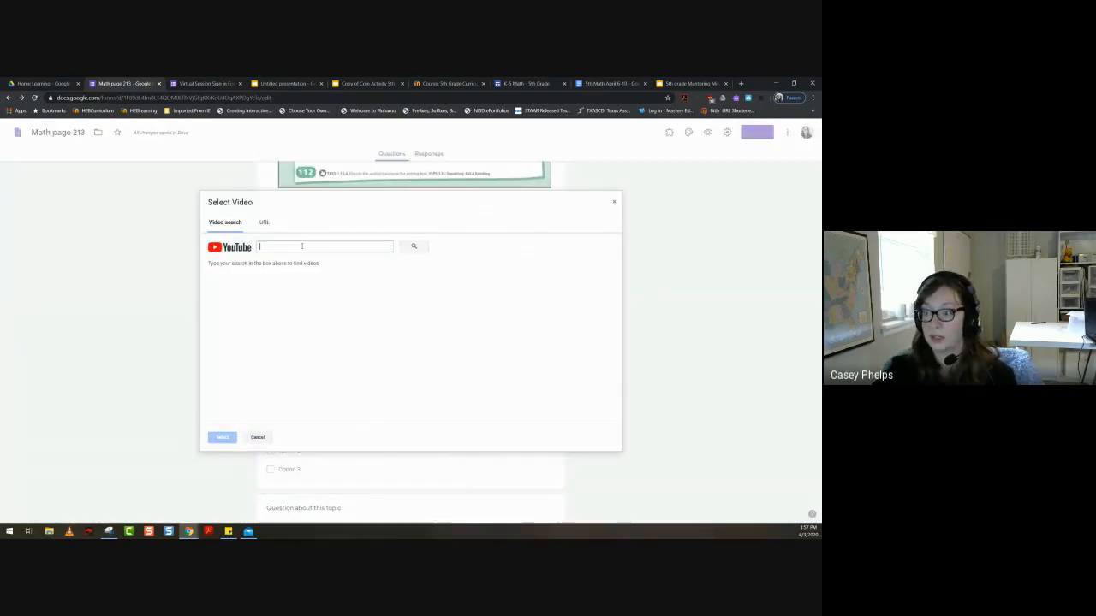
pyautogui.write('author')
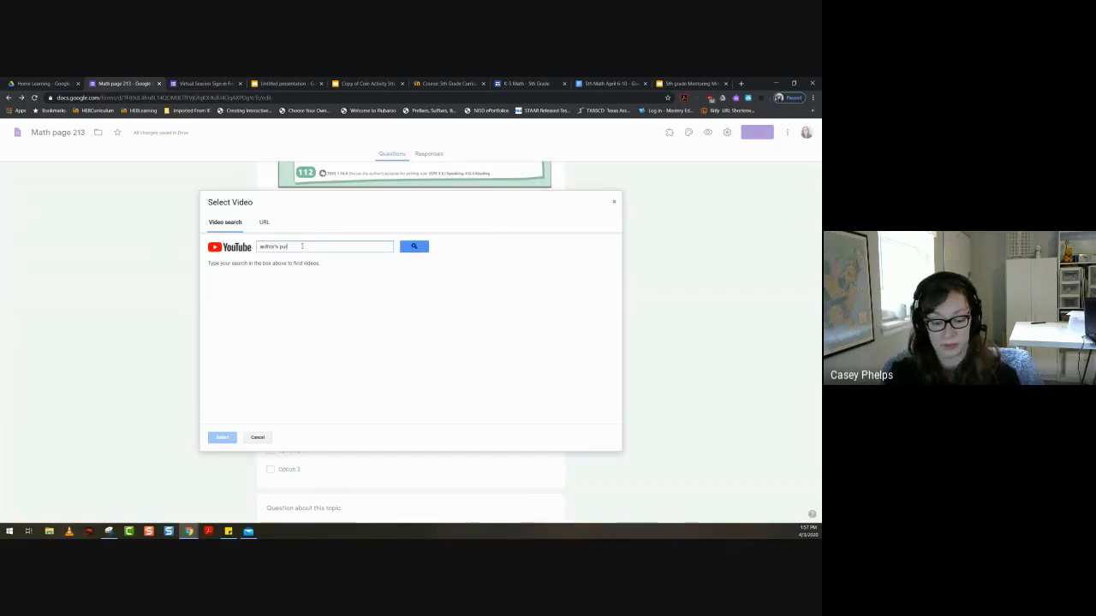
pyautogui.write("'s purpose")
pyautogui.press('Return')
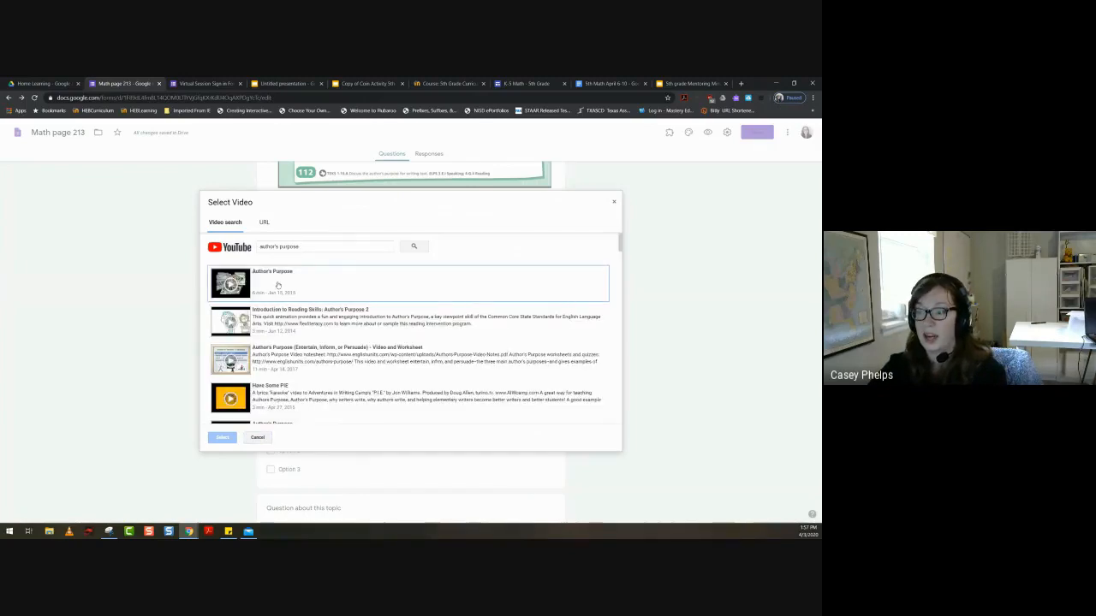
pyautogui.click(276, 285)
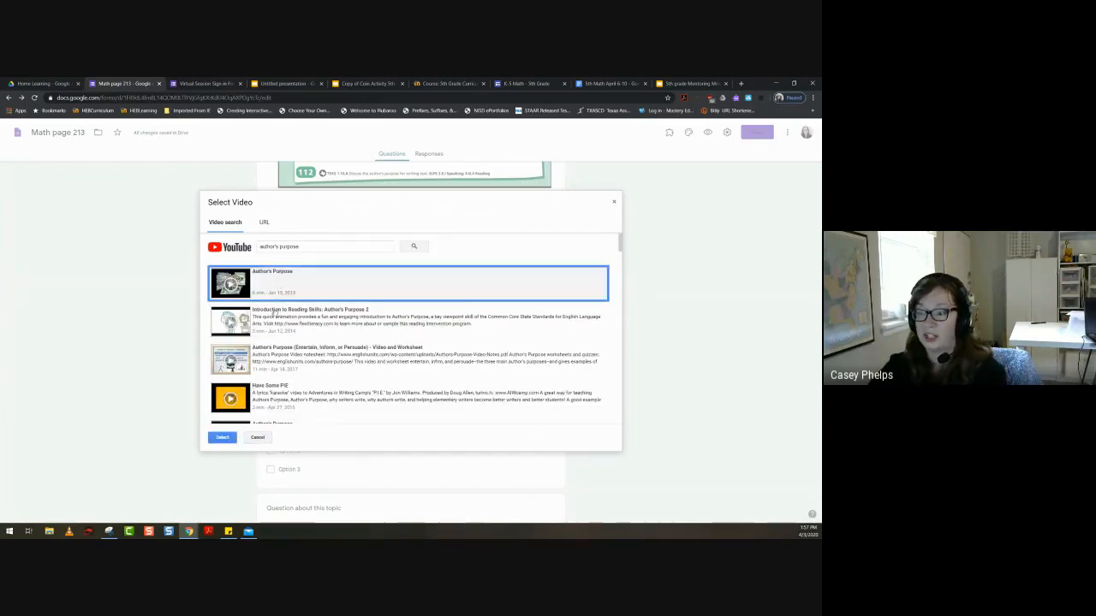
pyautogui.click(223, 437)
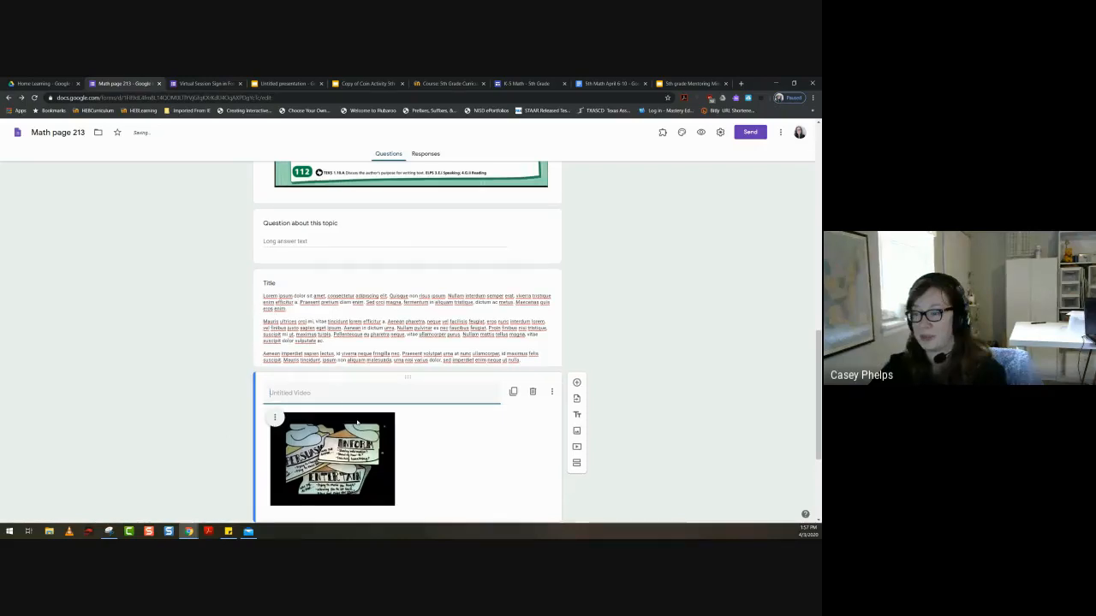
# - Title the text section above the video "Watch the video about Author's Purpose" and delete its Lorem ipsum description
pyautogui.scroll(-1, 462, 342)
pyautogui.click(550, 247)
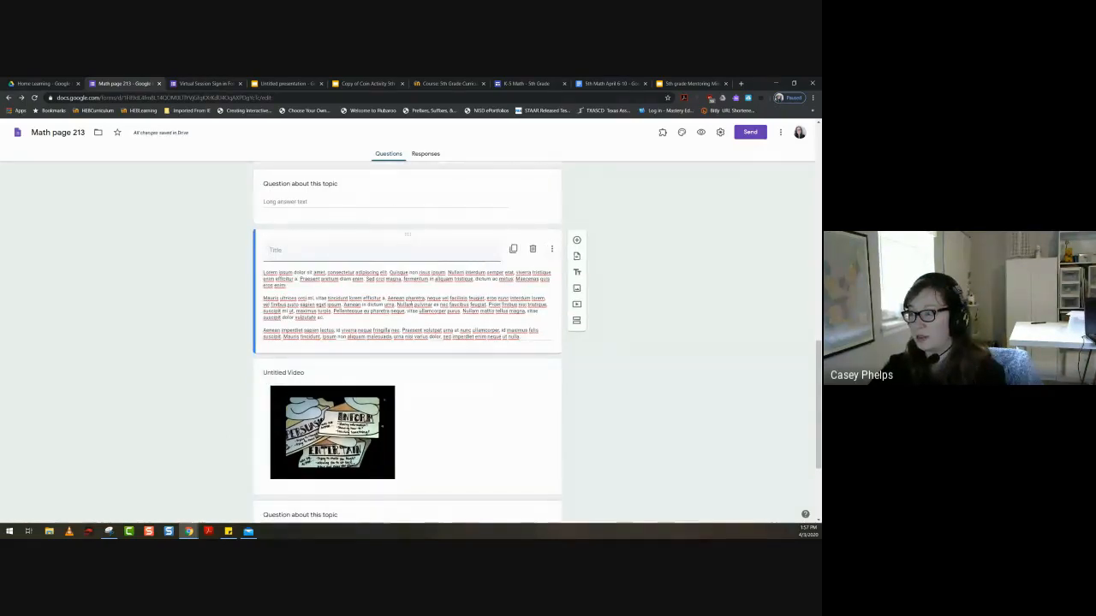
pyautogui.moveTo(524, 338); pyautogui.dragTo(343, 260)
pyautogui.click(333, 250)
pyautogui.write('Wa')
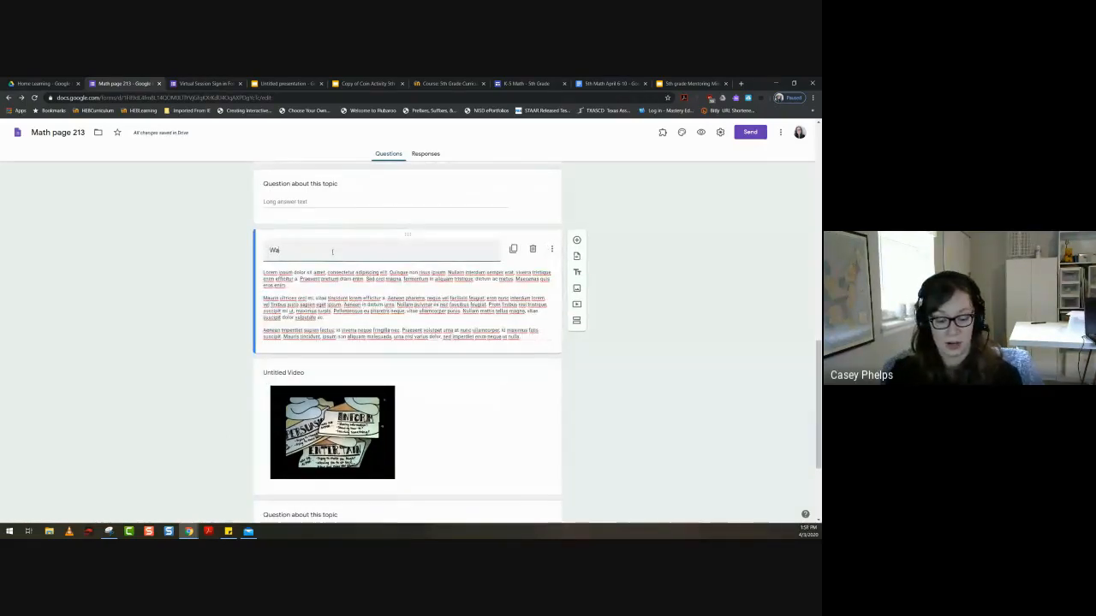
pyautogui.write('tch the video about Author')
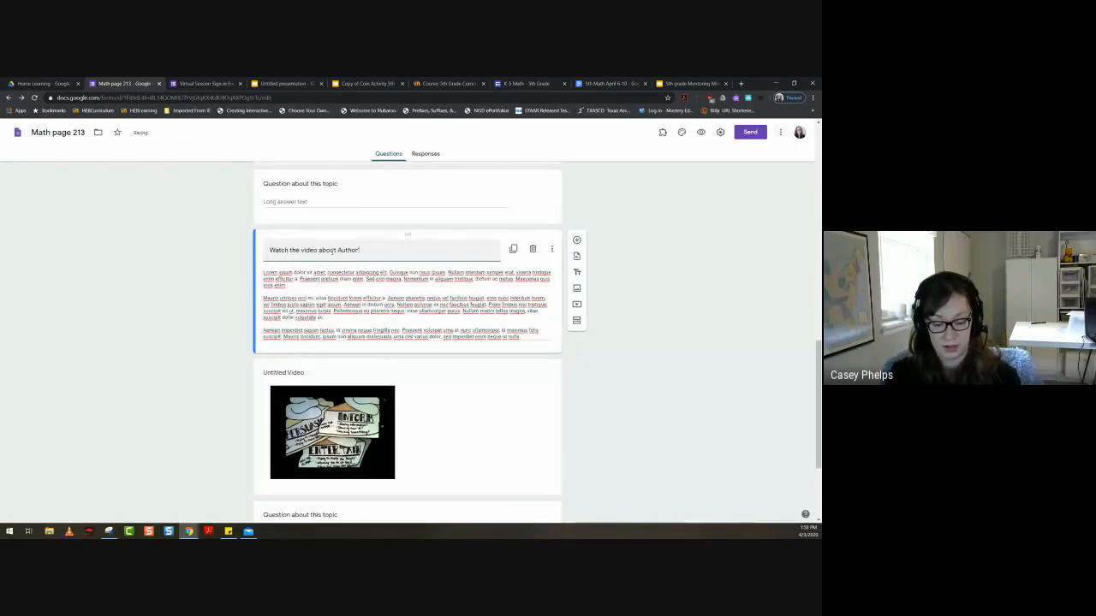
pyautogui.write("'s Purpose")
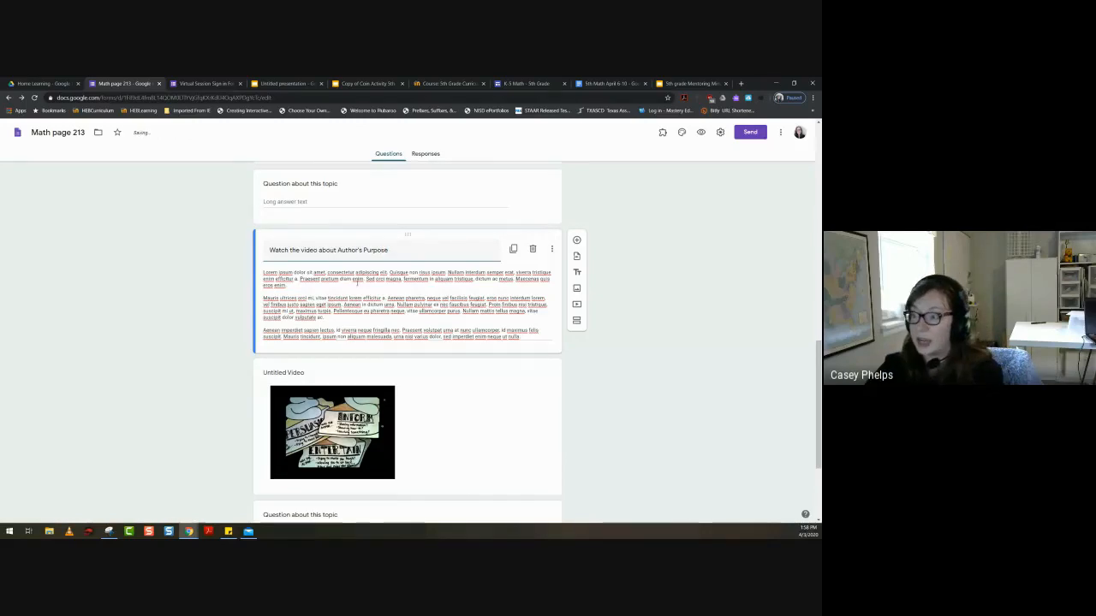
pyautogui.click(458, 306)
pyautogui.press('BackSpace')
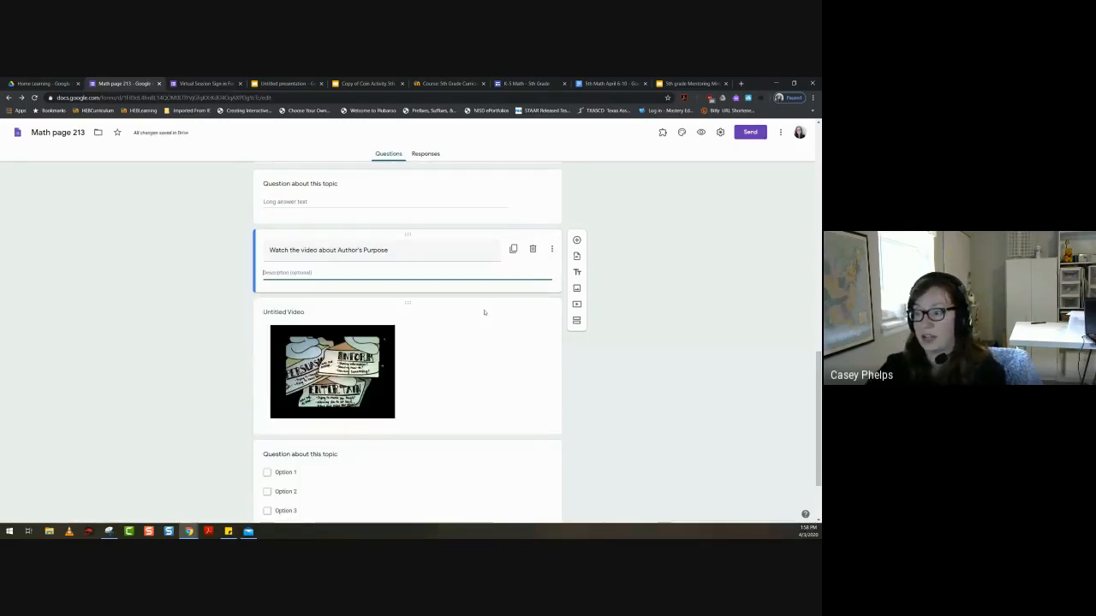
# - Insert a new section between the "Watch the video about Author's Purpose" text block and the embedded video
pyautogui.scroll(-1, 709, 371)
pyautogui.scroll(5, 394, 240)
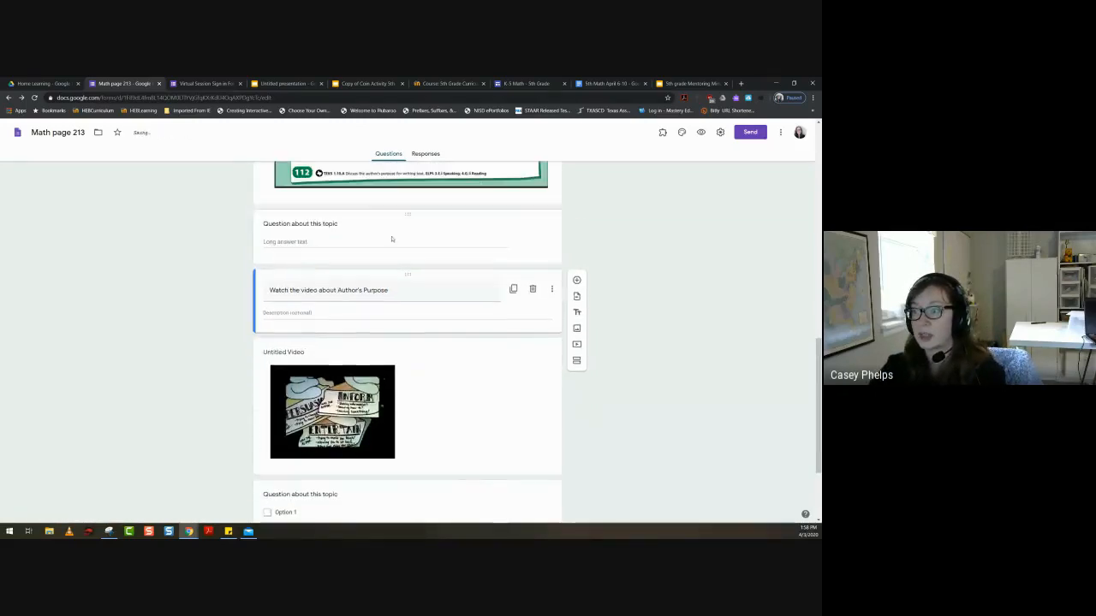
pyautogui.scroll(-2, 383, 294)
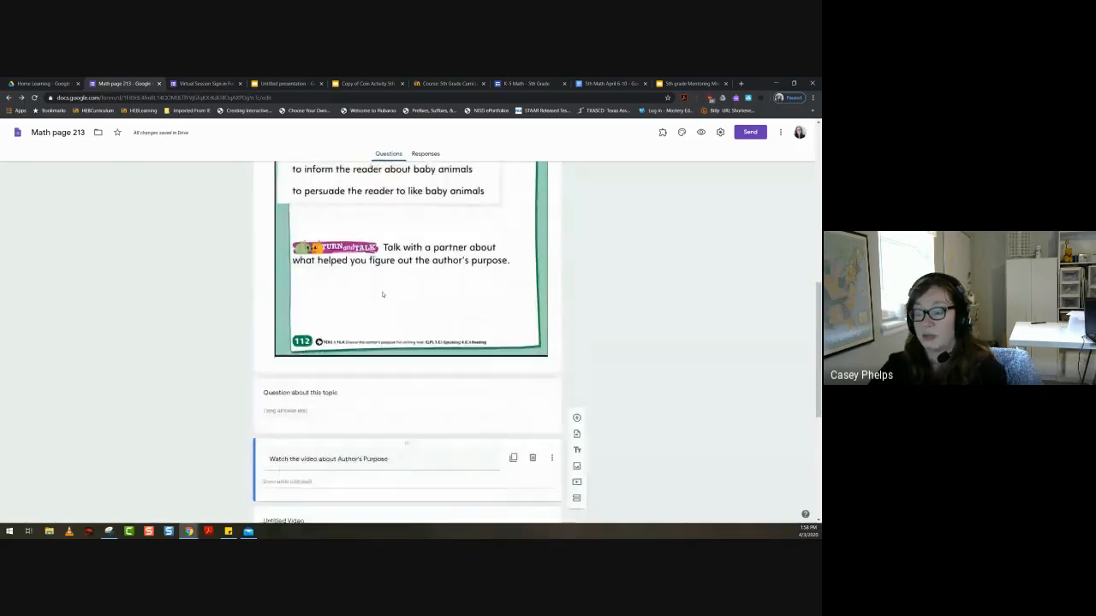
pyautogui.scroll(11, 383, 294)
pyautogui.scroll(-8, 383, 294)
pyautogui.scroll(-9, 383, 294)
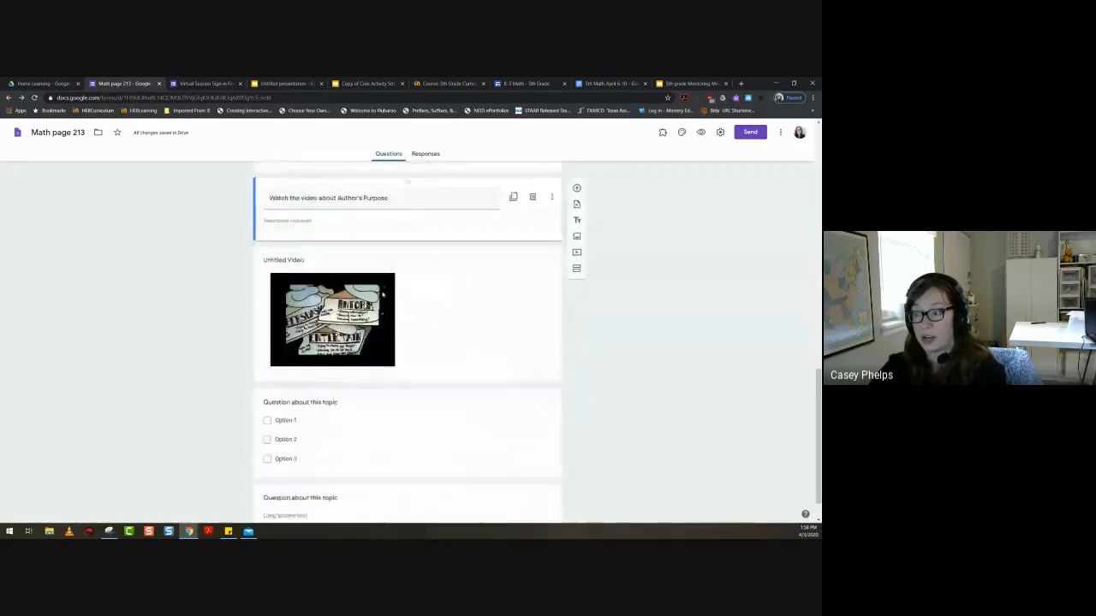
pyautogui.scroll(2, 383, 294)
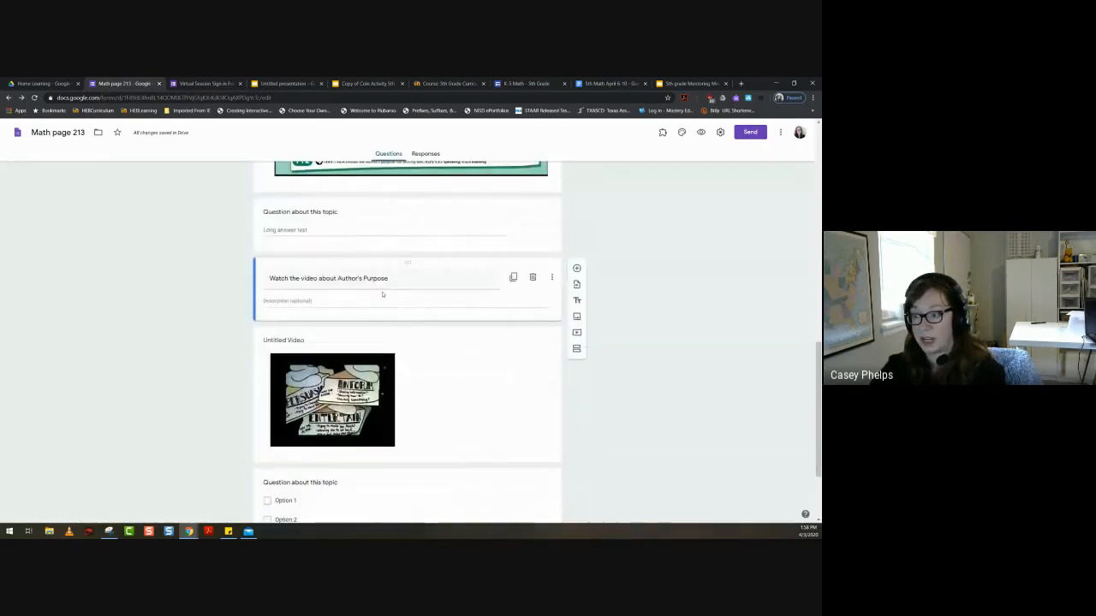
pyautogui.click(577, 350)
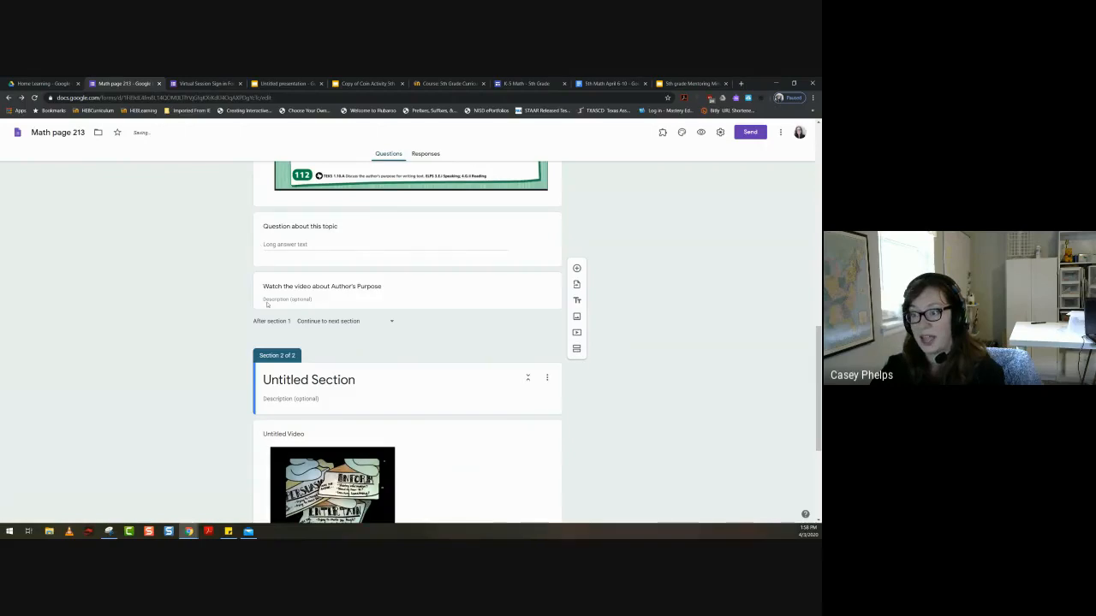
# - Copy "Watch the video about Author's Purpose" from the text block into the new section's title and delete the text block
pyautogui.moveTo(403, 277); pyautogui.dragTo(322, 293)
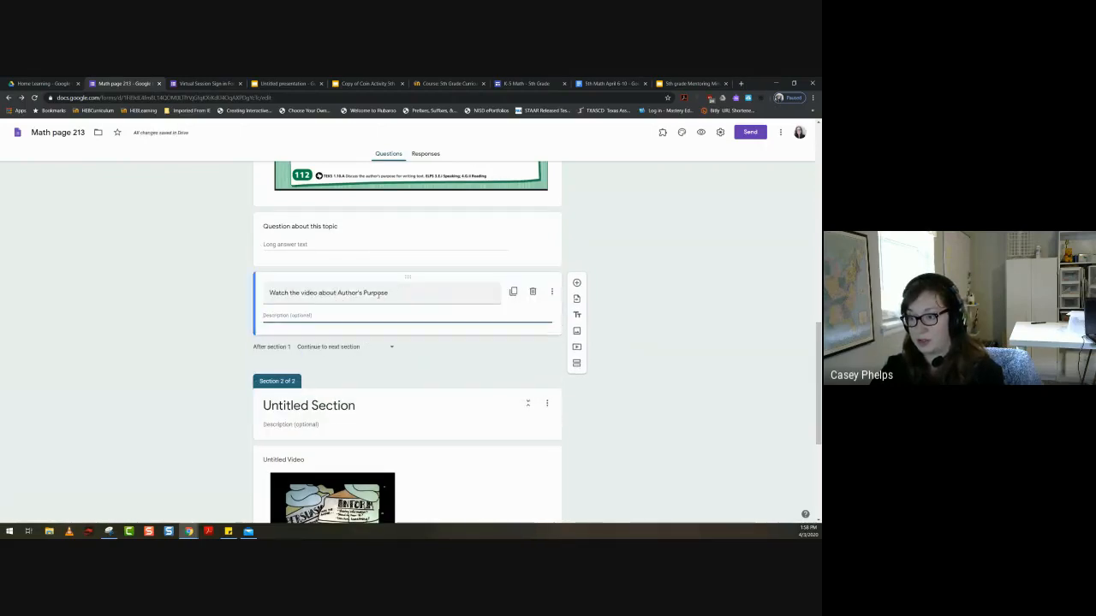
pyautogui.moveTo(392, 294); pyautogui.dragTo(227, 297)
pyautogui.hotkey('ctrl', 'c')
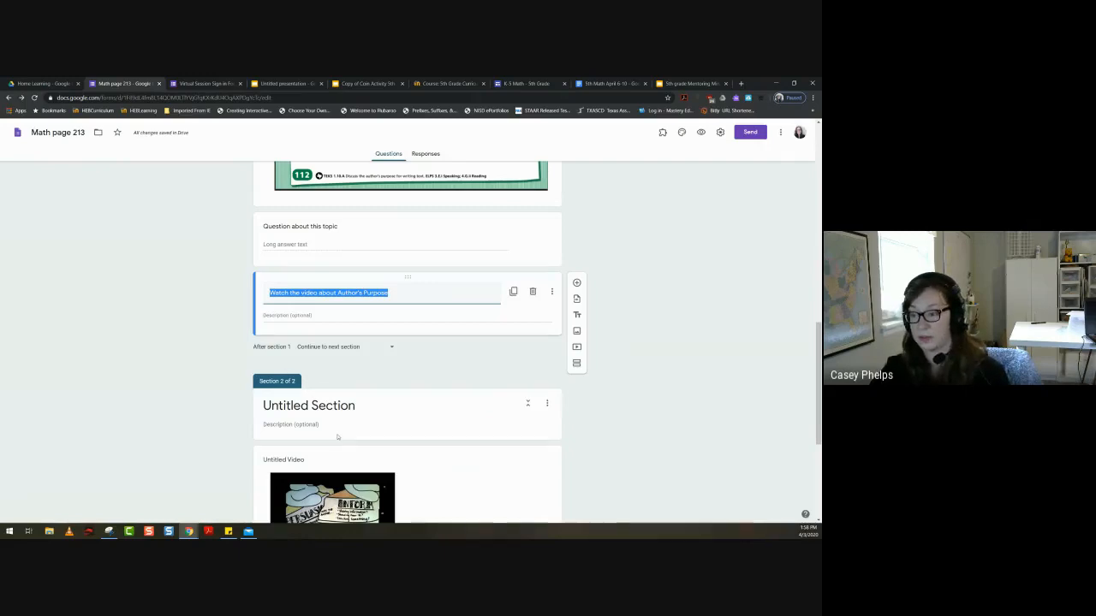
pyautogui.click(325, 405)
pyautogui.hotkey('ctrl', 'v')
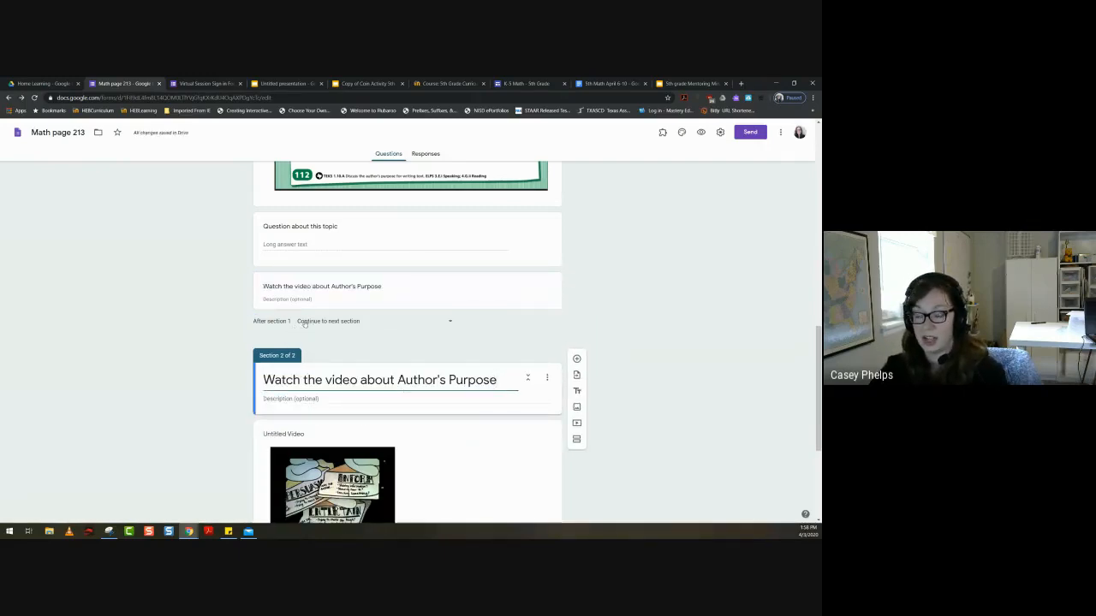
pyautogui.click(385, 291)
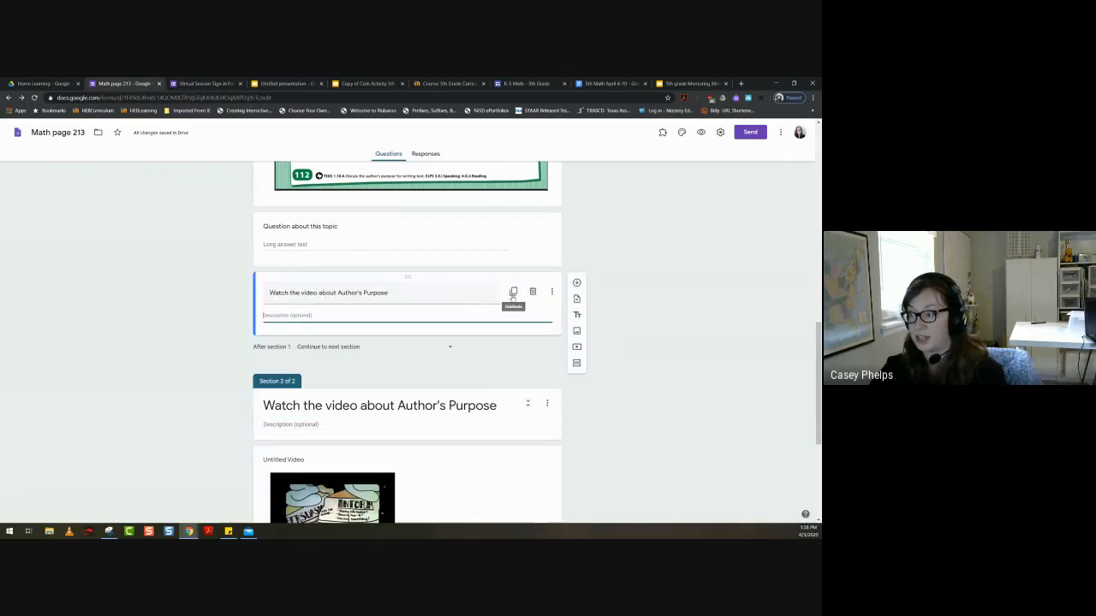
pyautogui.click(532, 293)
# - Review the two-section form from the header and worksheet page through the video section and its questions
pyautogui.scroll(10, 344, 360)
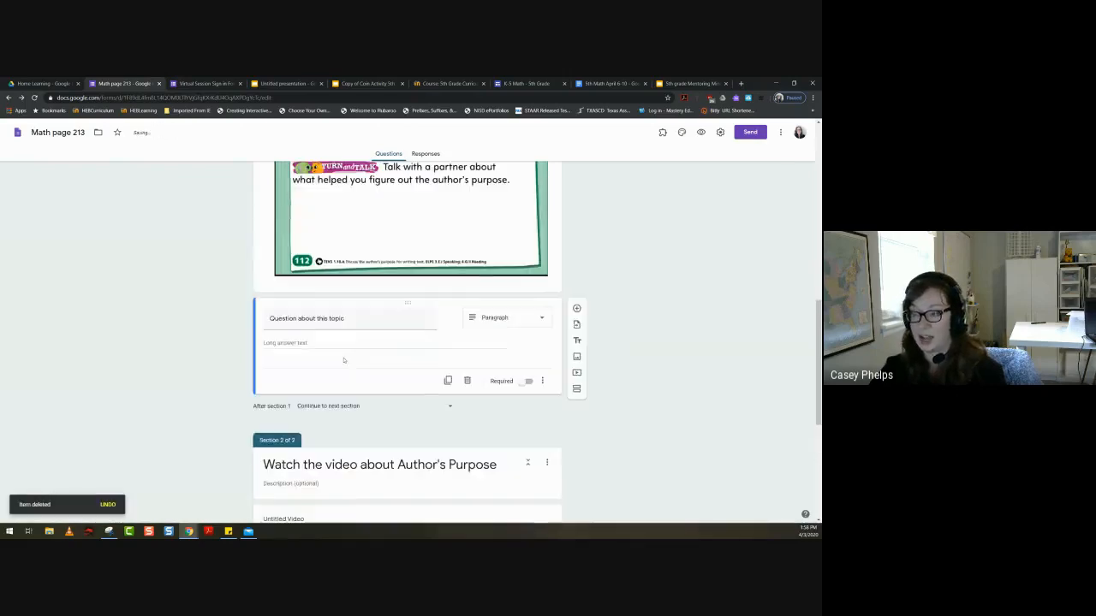
pyautogui.scroll(-5, 343, 359)
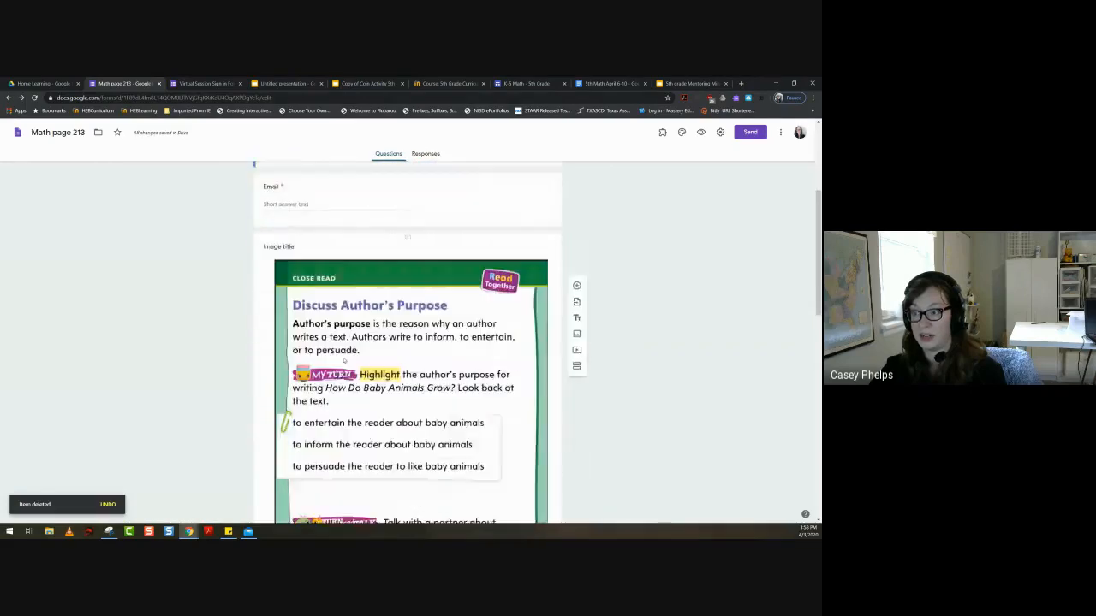
pyautogui.scroll(5, 344, 360)
pyautogui.scroll(1, 343, 360)
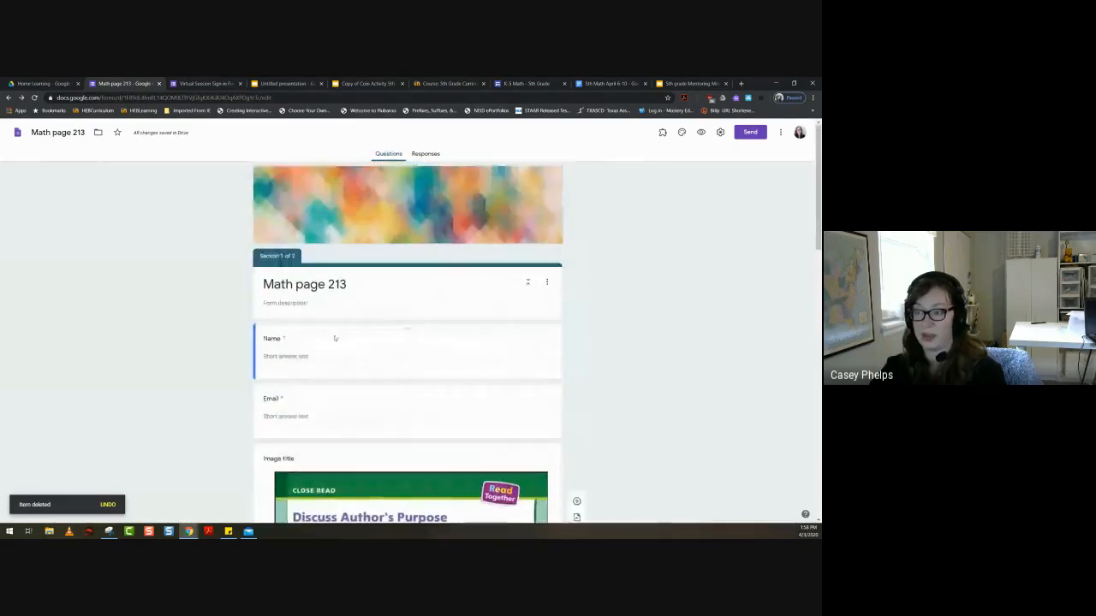
pyautogui.scroll(-2, 328, 387)
pyautogui.scroll(-10, 328, 386)
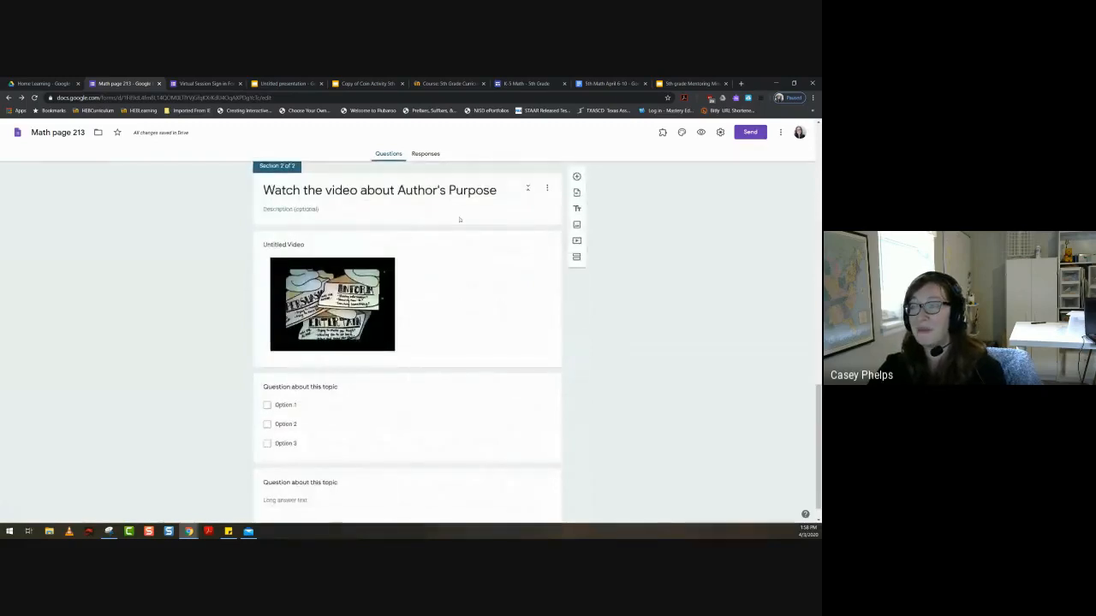
pyautogui.scroll(-1, 319, 396)
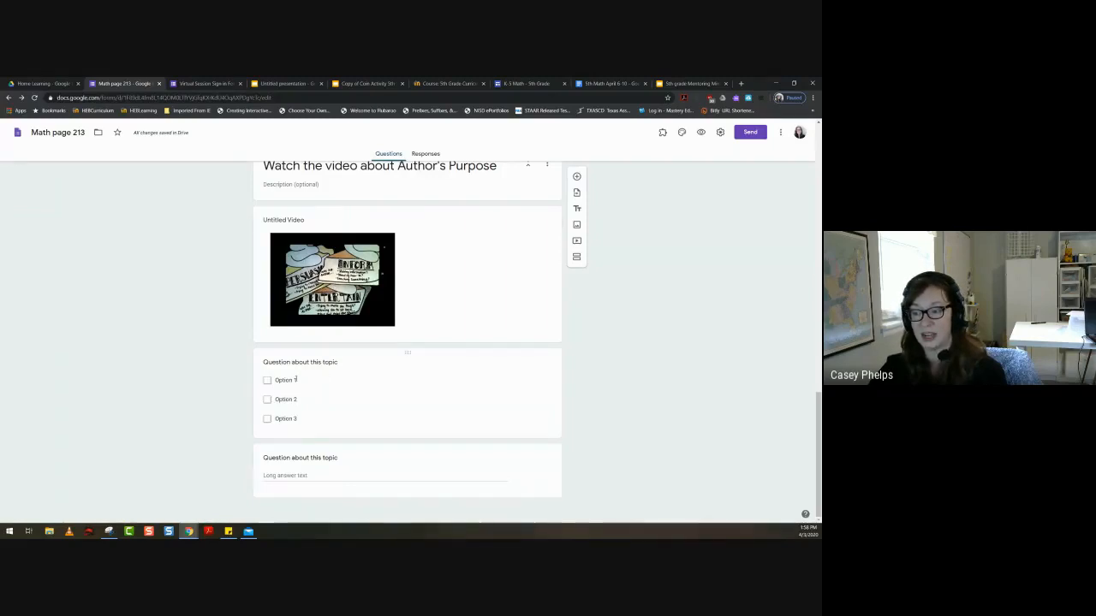
pyautogui.scroll(3, 299, 360)
pyautogui.scroll(1, 310, 274)
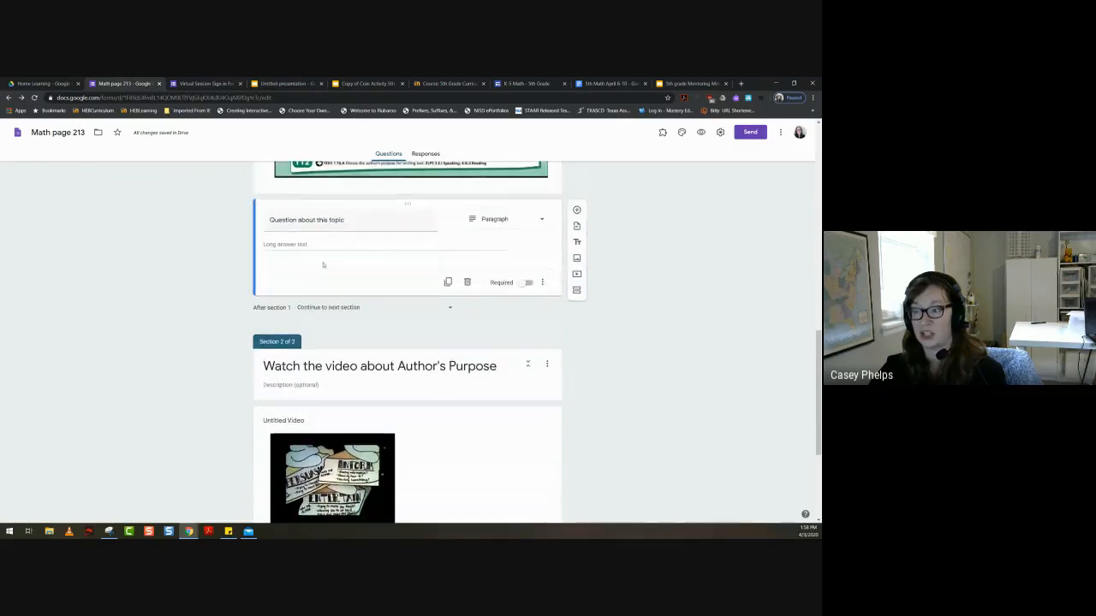
pyautogui.scroll(2, 378, 302)
pyautogui.scroll(4, 378, 302)
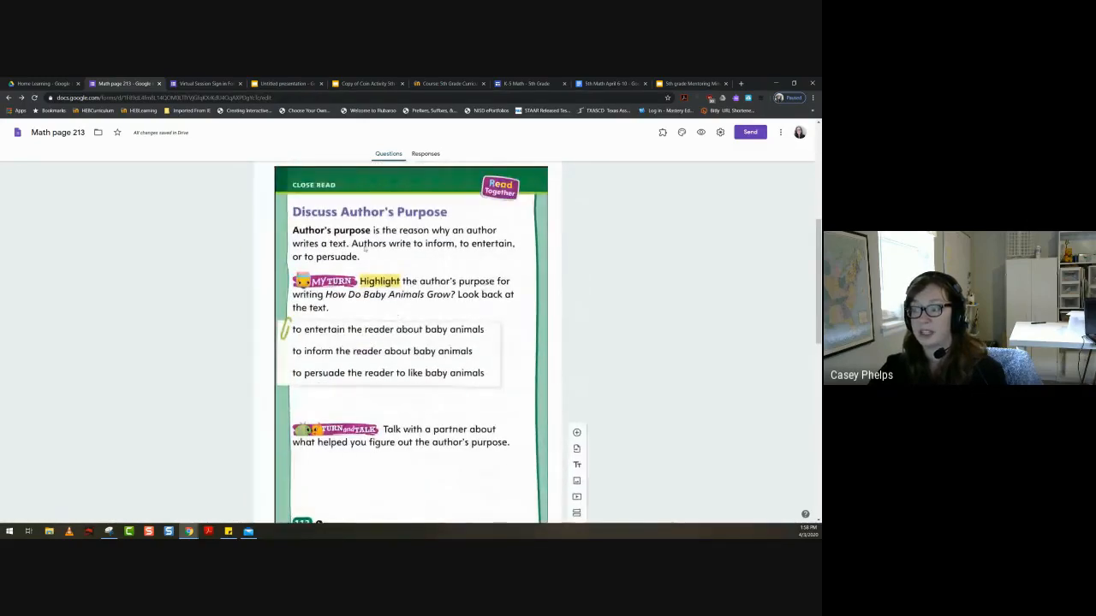
pyautogui.scroll(4, 385, 339)
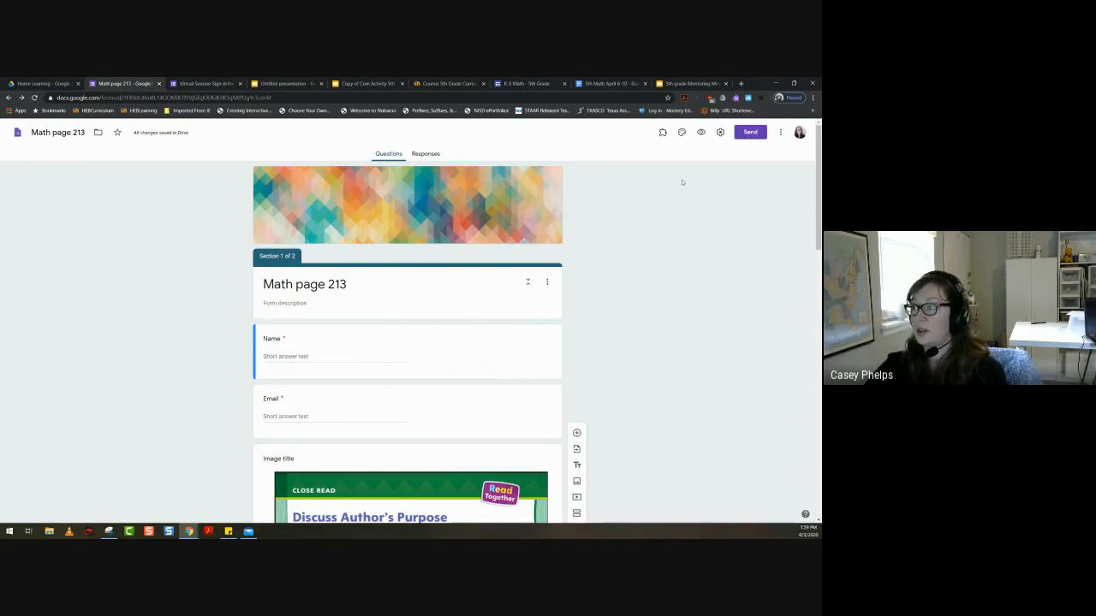
# - Change the form theme's font style to Playful
pyautogui.click(681, 132)
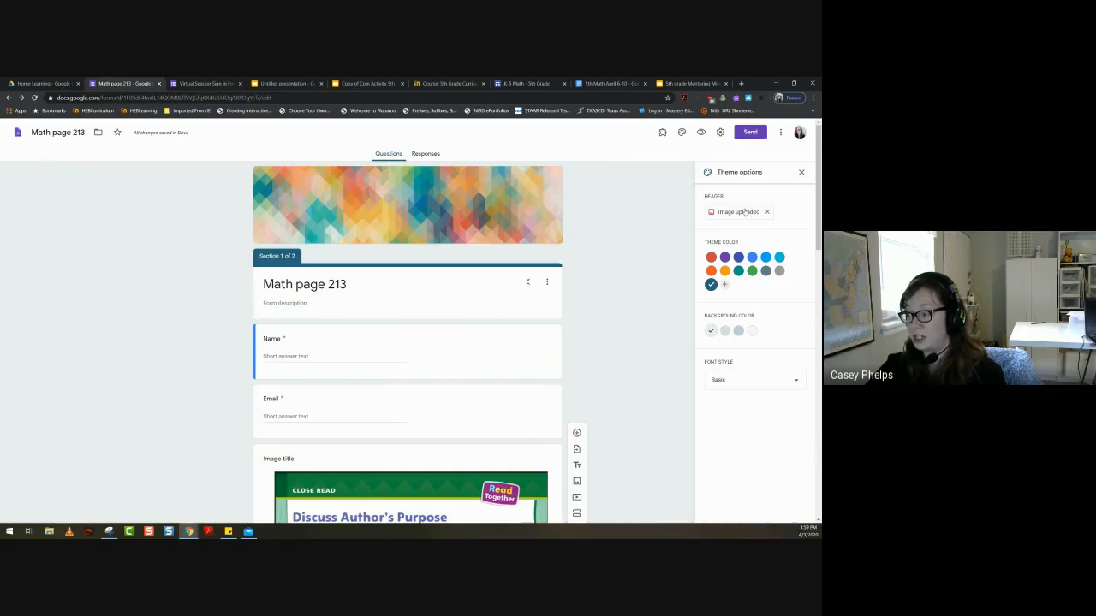
pyautogui.click(758, 384)
pyautogui.click(738, 437)
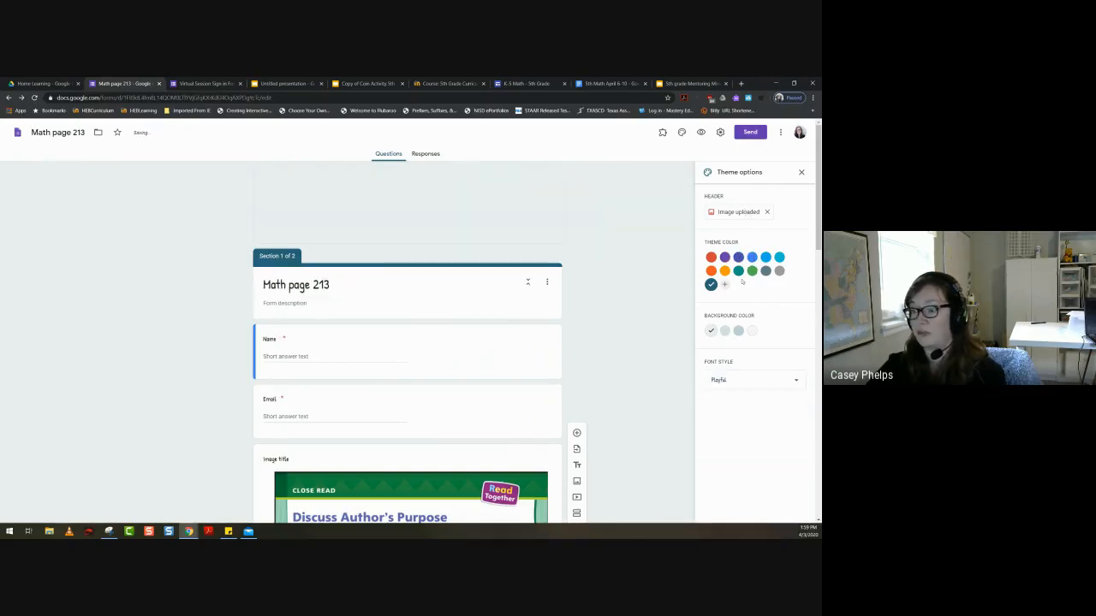
pyautogui.click(801, 172)
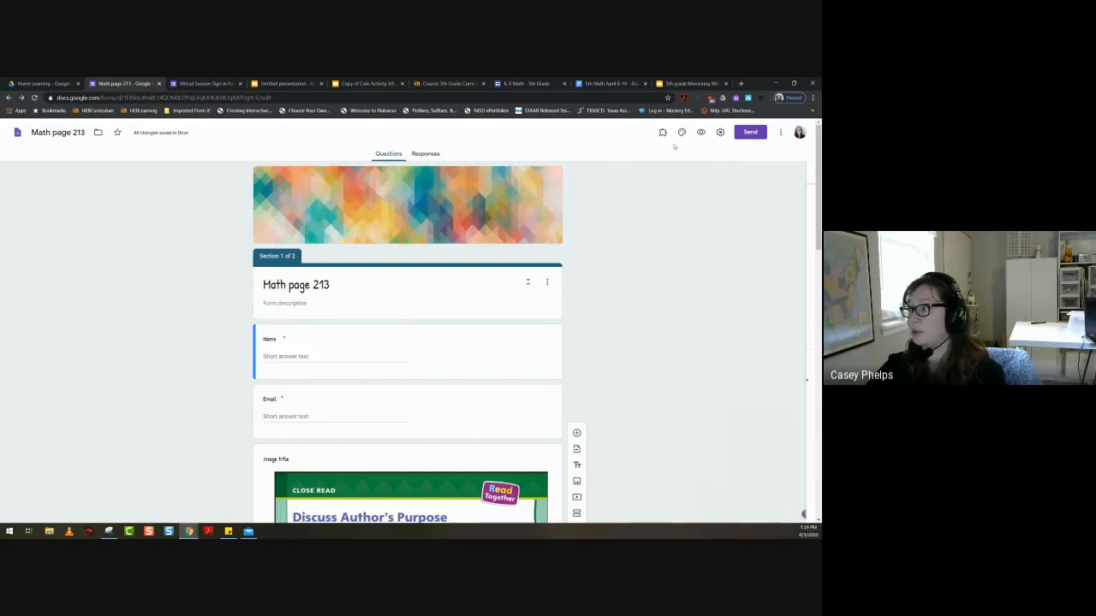
# - Try out the form settings by lifting the organization sign-in restriction, toggling email collection and allowing editing after submission
pyautogui.click(721, 133)
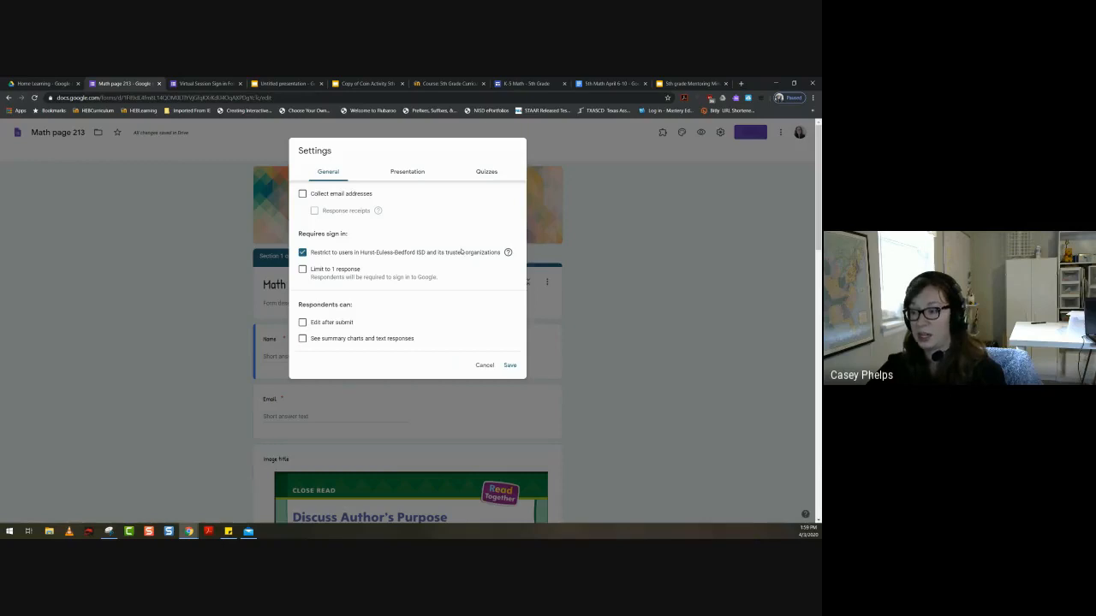
pyautogui.click(302, 253)
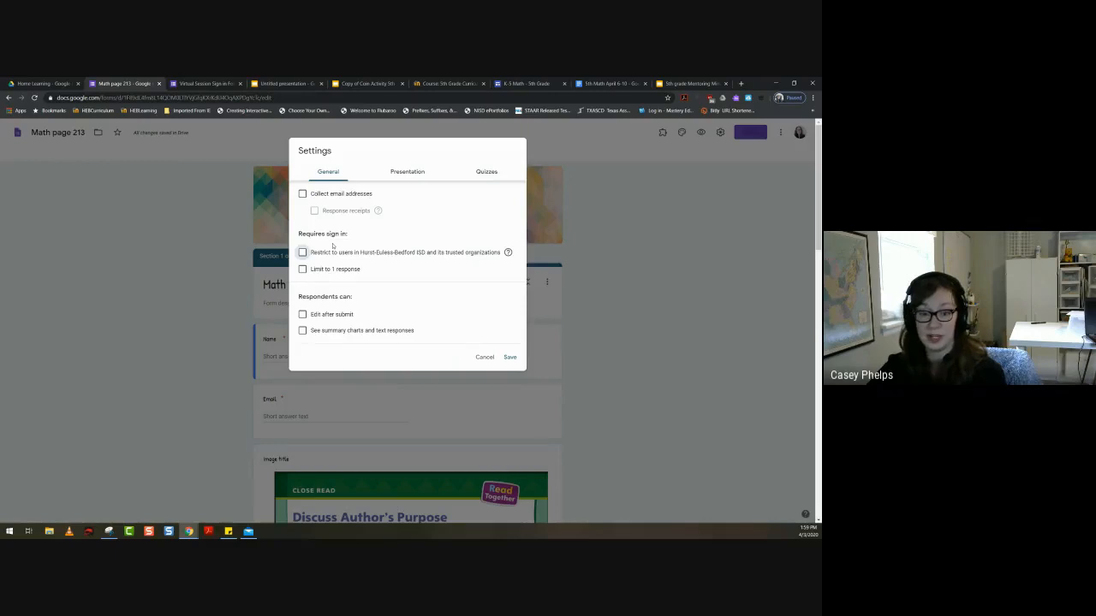
pyautogui.click(302, 194)
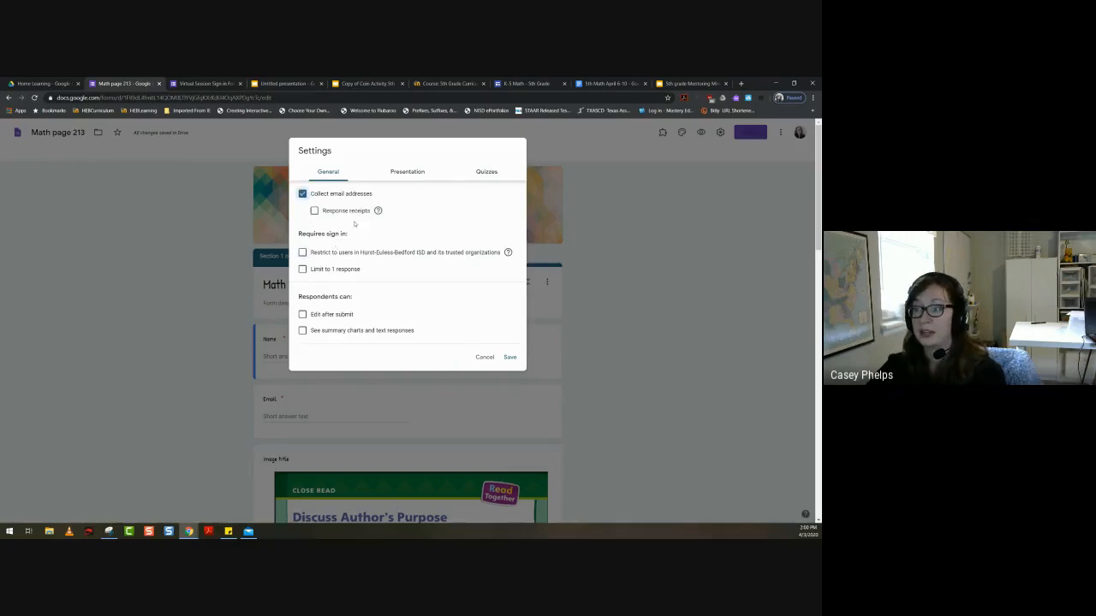
pyautogui.click(303, 194)
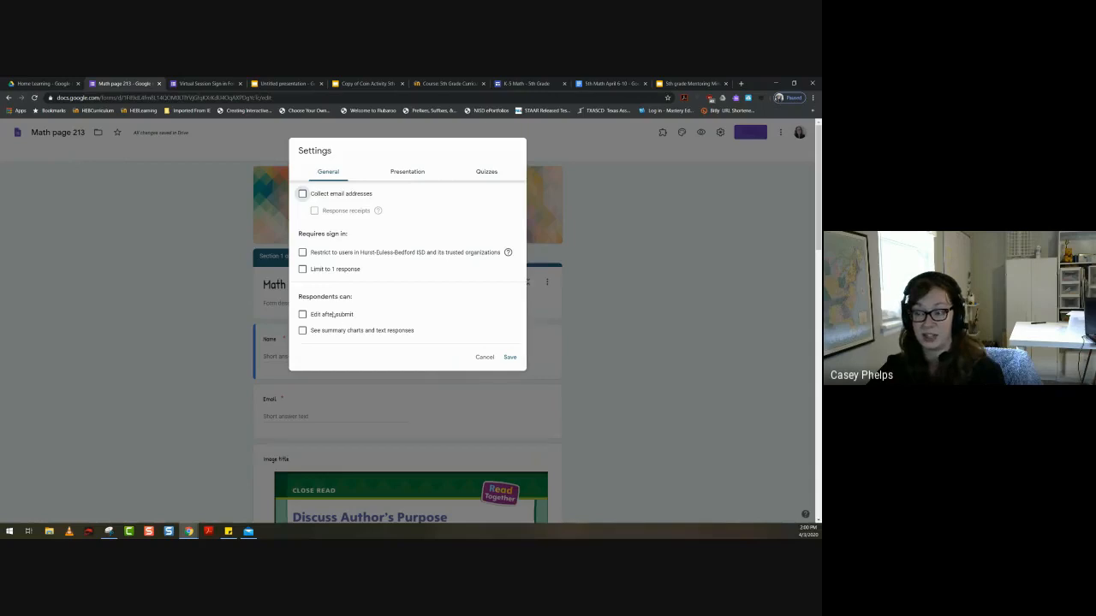
pyautogui.click(304, 315)
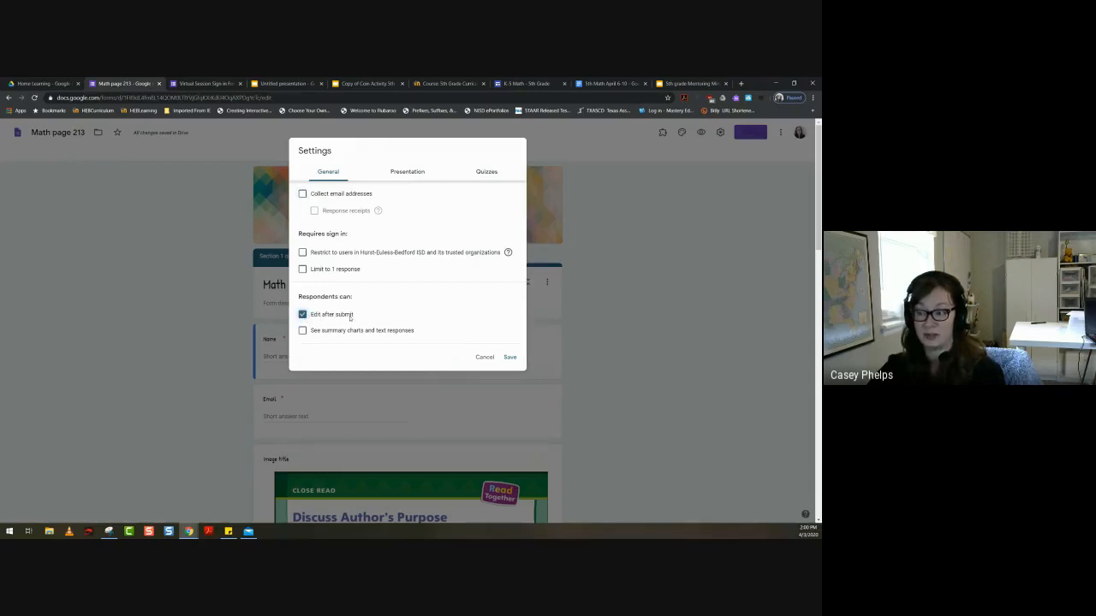
pyautogui.click(408, 173)
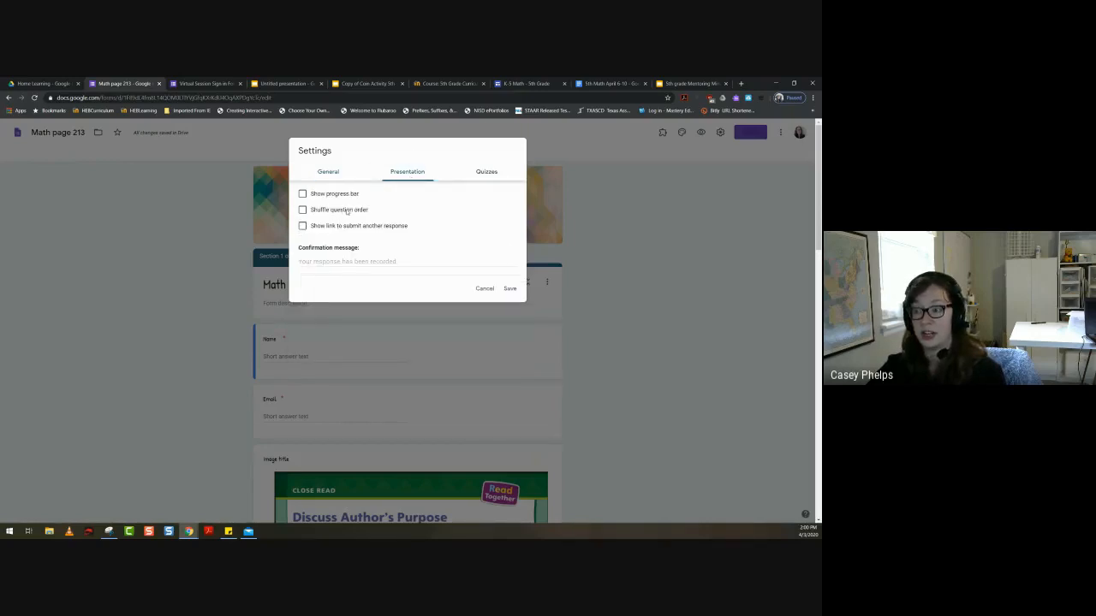
pyautogui.click(589, 320)
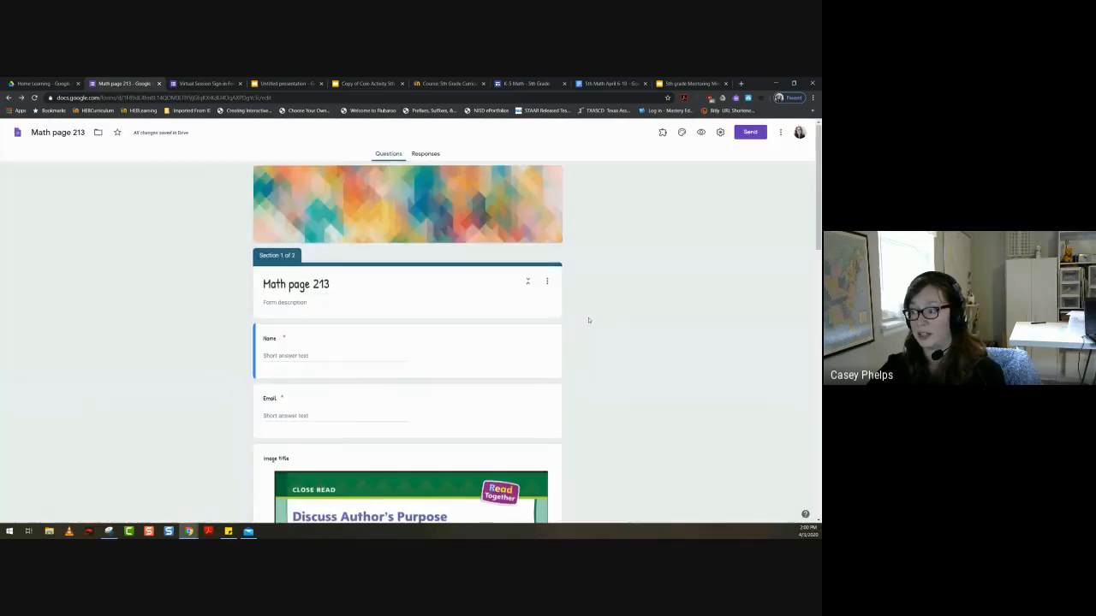
# - View the additional options of the checkbox question below the video
pyautogui.scroll(-4, 589, 321)
pyautogui.scroll(-10, 589, 320)
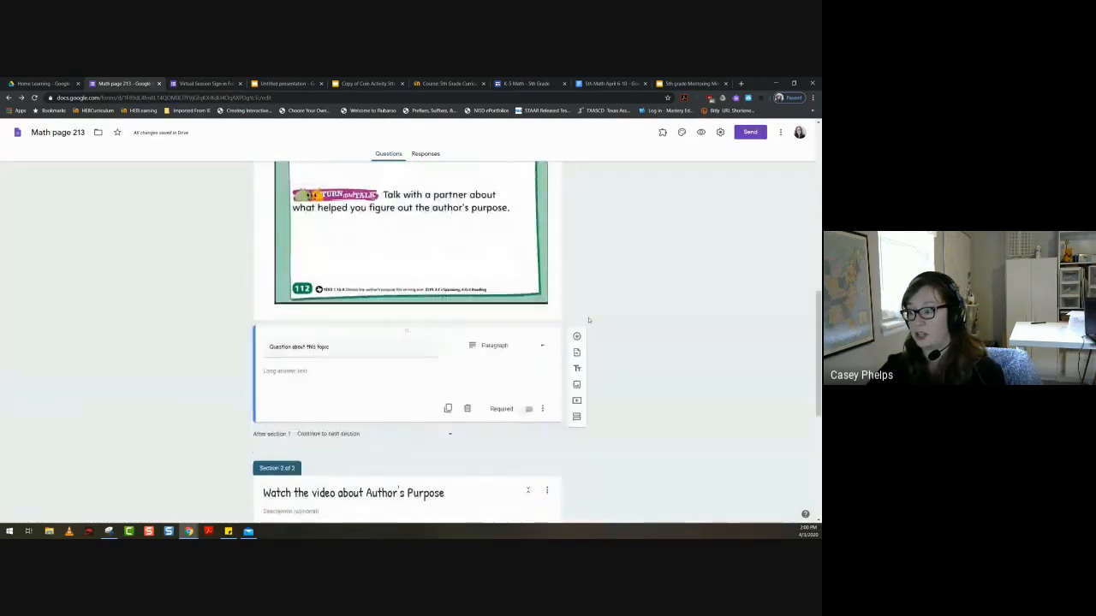
pyautogui.click(543, 379)
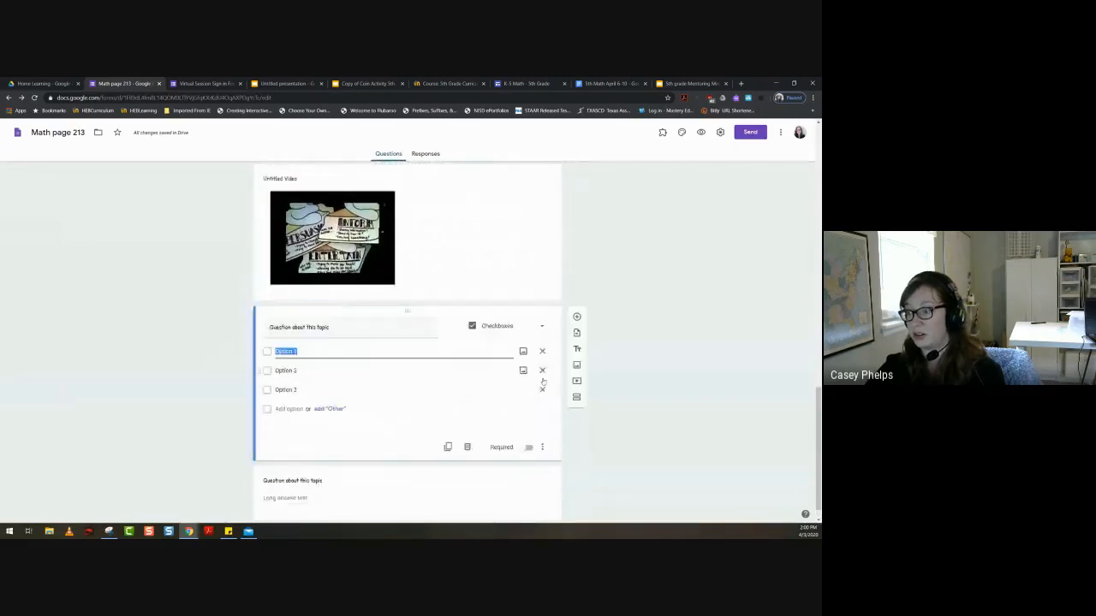
pyautogui.click(545, 447)
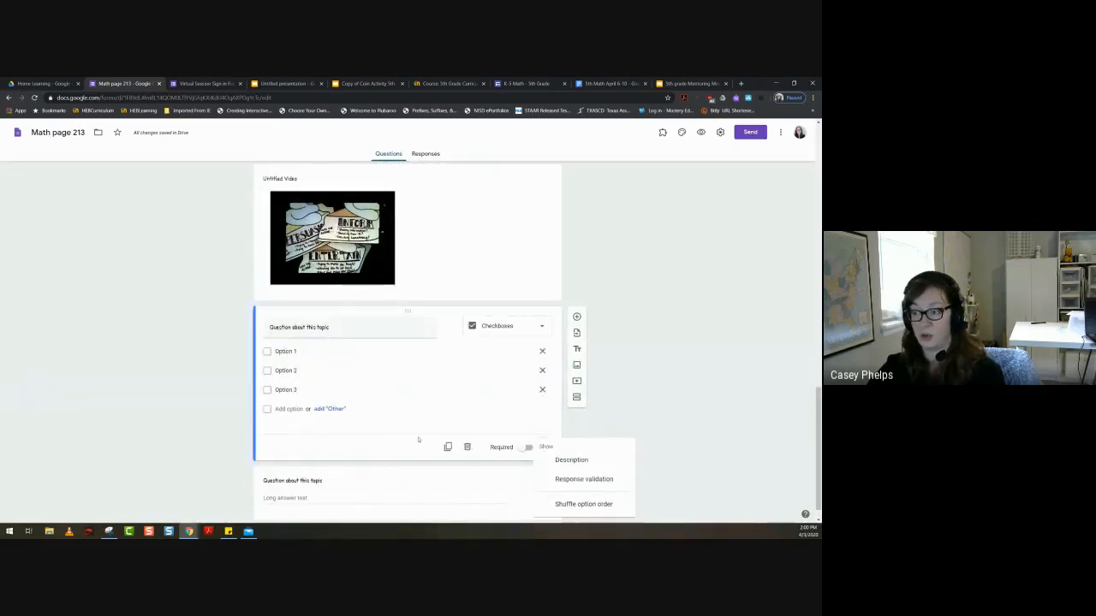
pyautogui.click(720, 134)
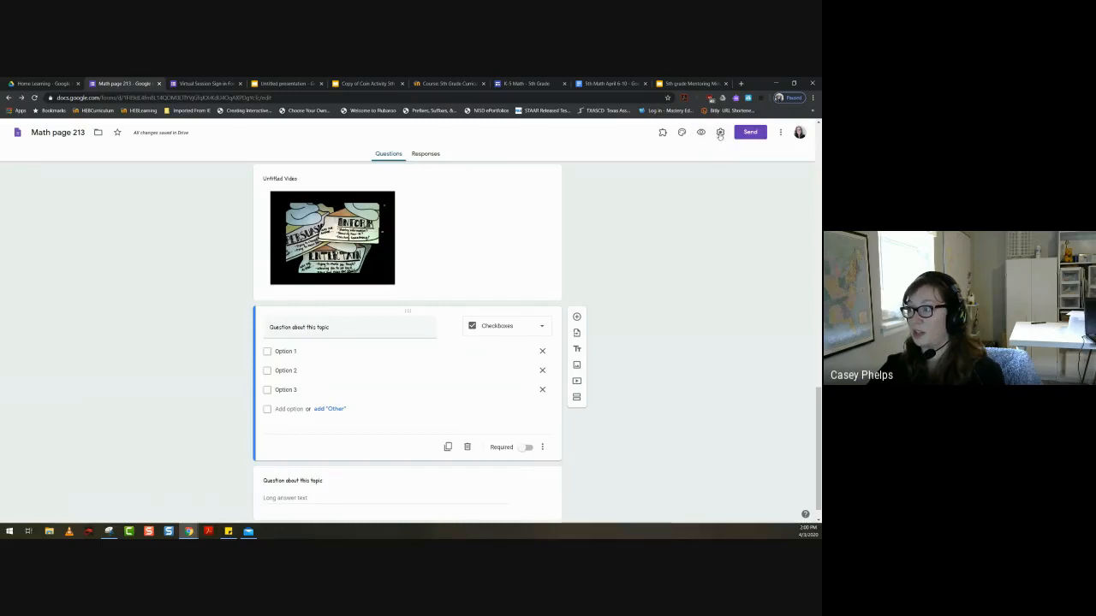
# - Try out a placeholder confirmation message in the form's presentation settings and clear it again
pyautogui.click(720, 135)
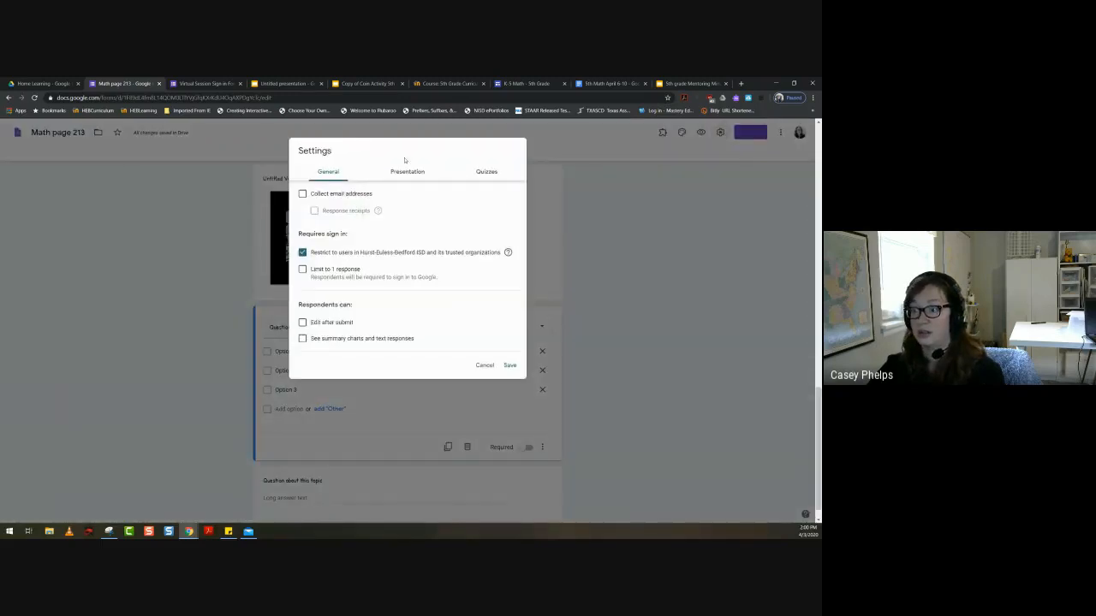
pyautogui.click(406, 171)
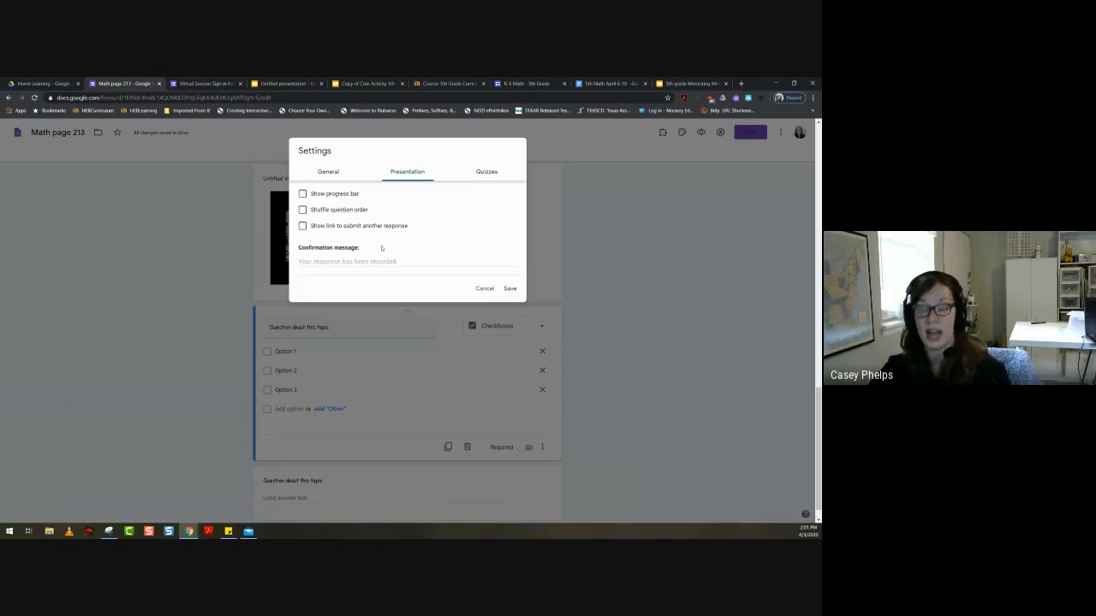
pyautogui.click(373, 265)
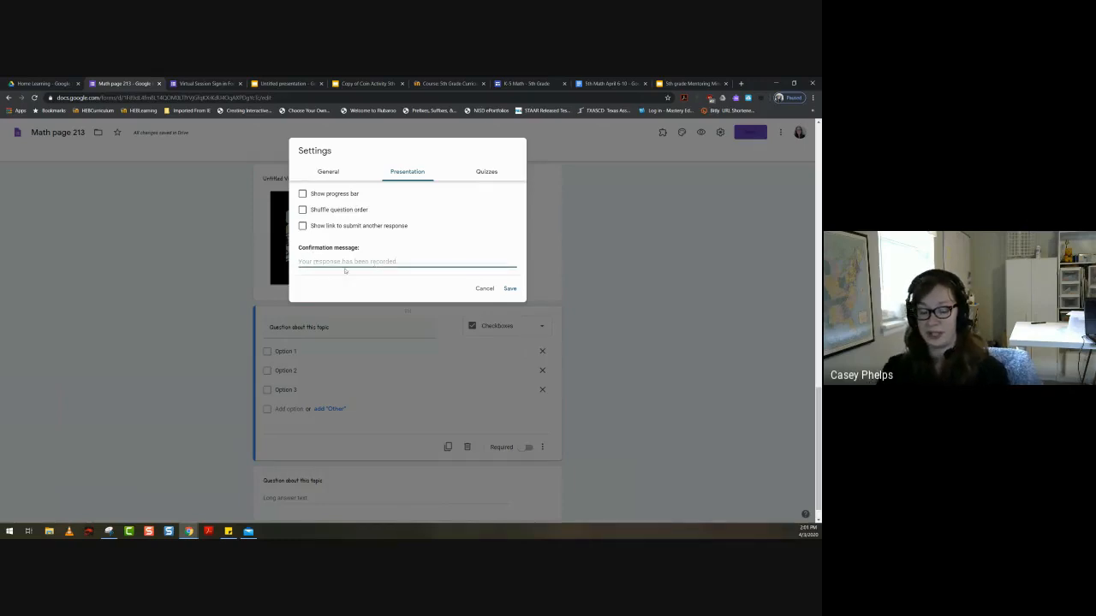
pyautogui.write('shsgklsdjsdjkdj')
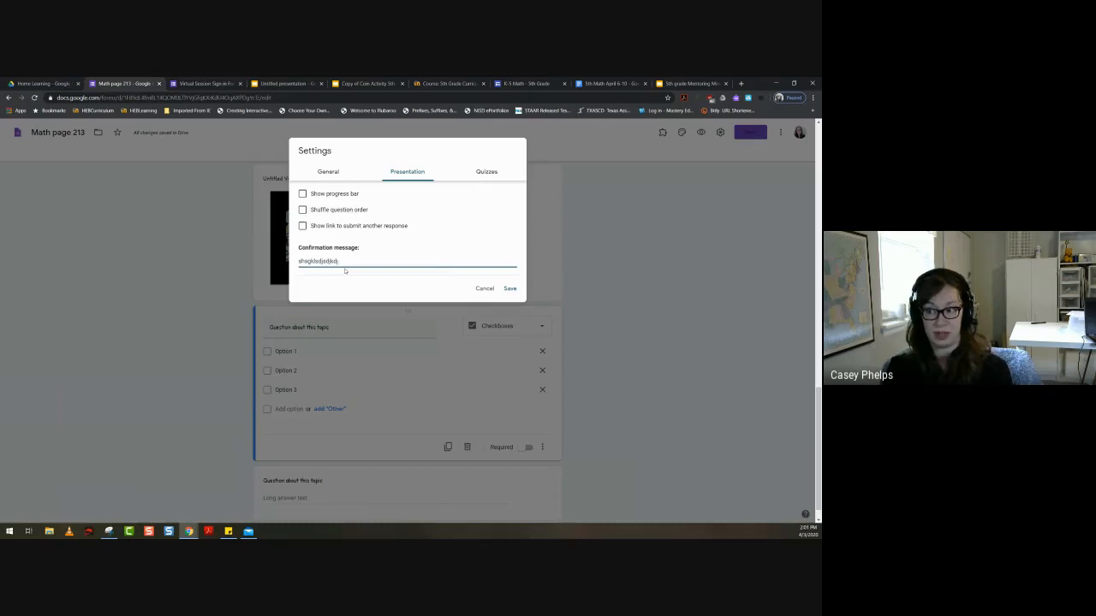
pyautogui.press('BackSpace')
pyautogui.press('BackSpace')
pyautogui.press('BackSpace')
pyautogui.press('BackSpace')
pyautogui.press('BackSpace')
pyautogui.press('BackSpace')
pyautogui.press('BackSpace')
pyautogui.press('BackSpace')
pyautogui.press('BackSpace')
pyautogui.press('BackSpace')
pyautogui.press('BackSpace')
pyautogui.press('BackSpace')
pyautogui.press('BackSpace')
pyautogui.press('BackSpace')
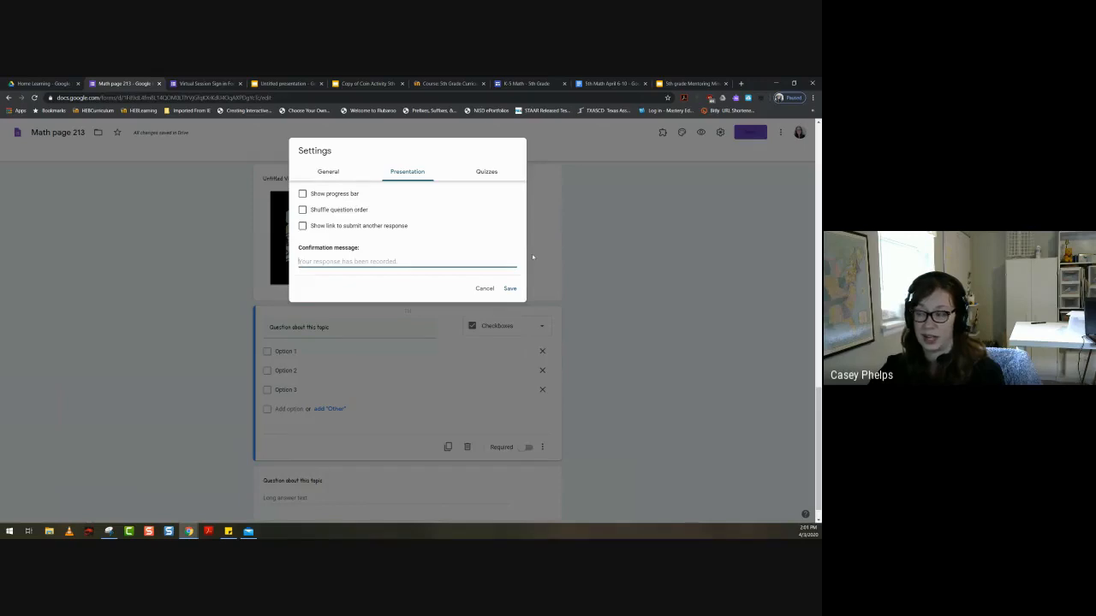
# - Make the form a quiz that releases grades later, after manual review, and save the settings
pyautogui.click(487, 172)
pyautogui.click(309, 197)
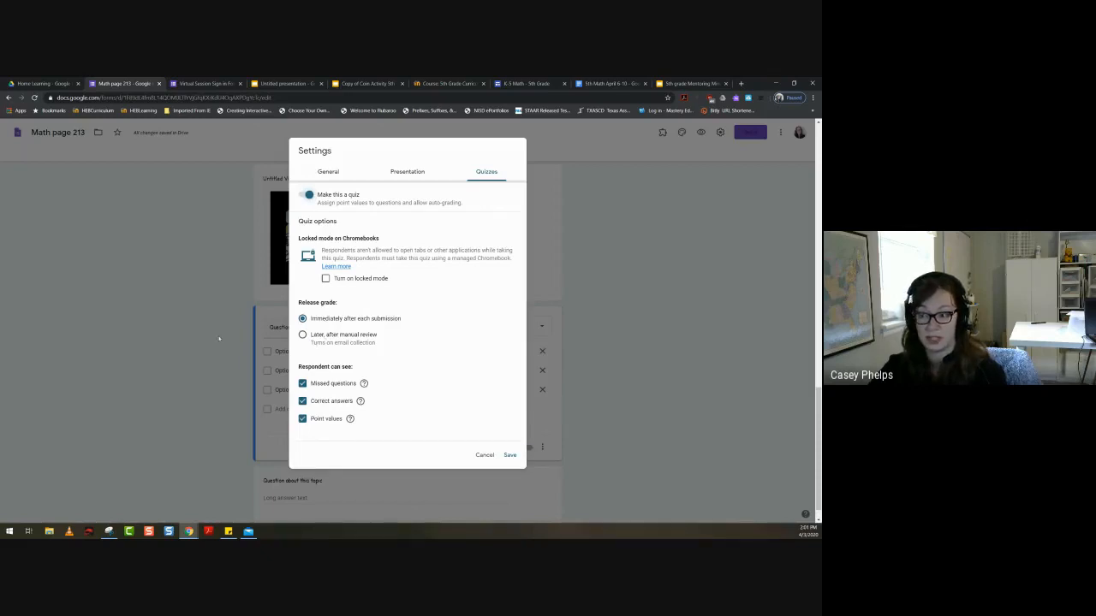
pyautogui.click(303, 335)
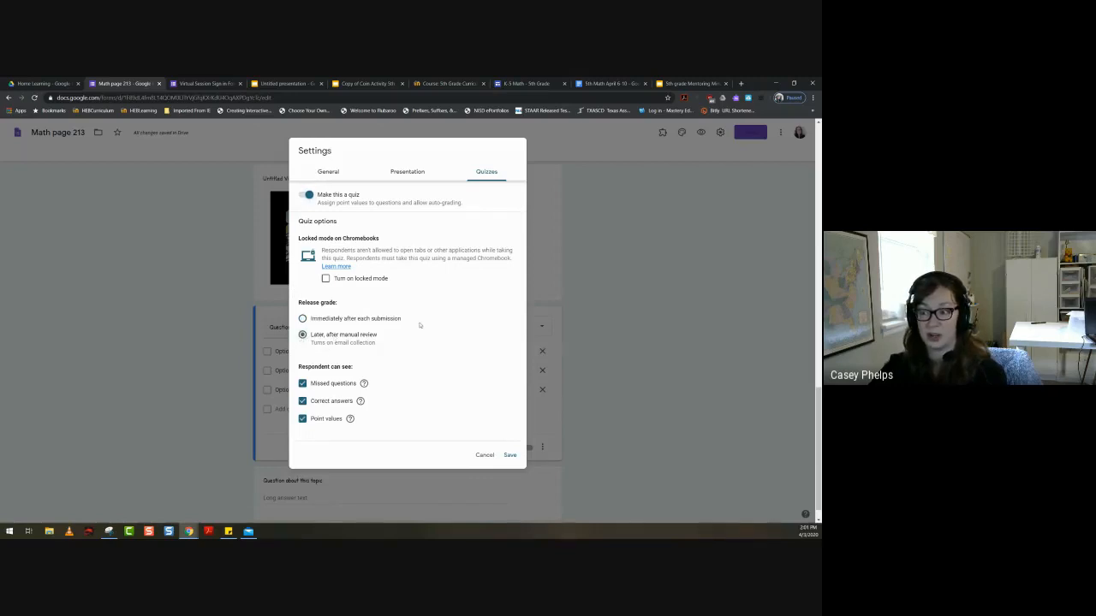
pyautogui.scroll(-1, 420, 326)
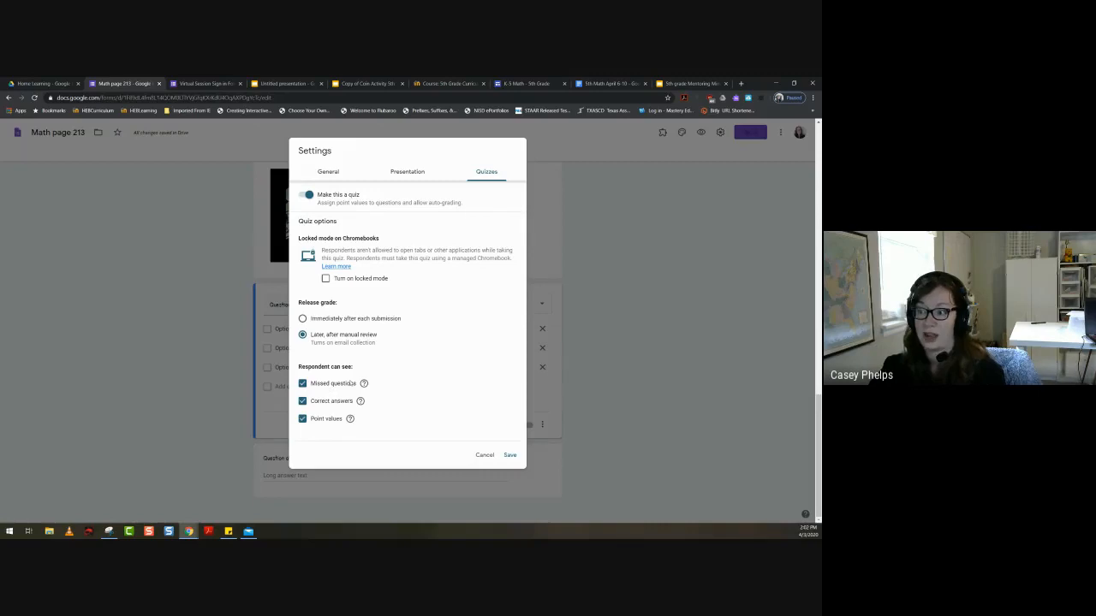
pyautogui.click(510, 455)
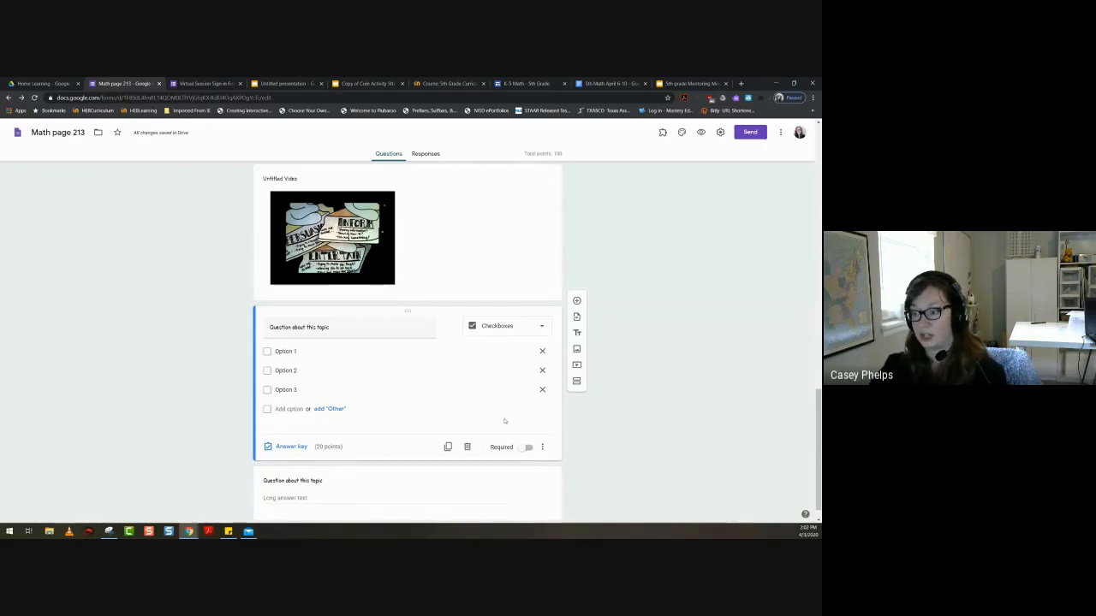
# - Mark Option 1 and Option 2 as correct in the checkbox question's answer key and view its answer feedback options
pyautogui.click(291, 447)
pyautogui.click(270, 387)
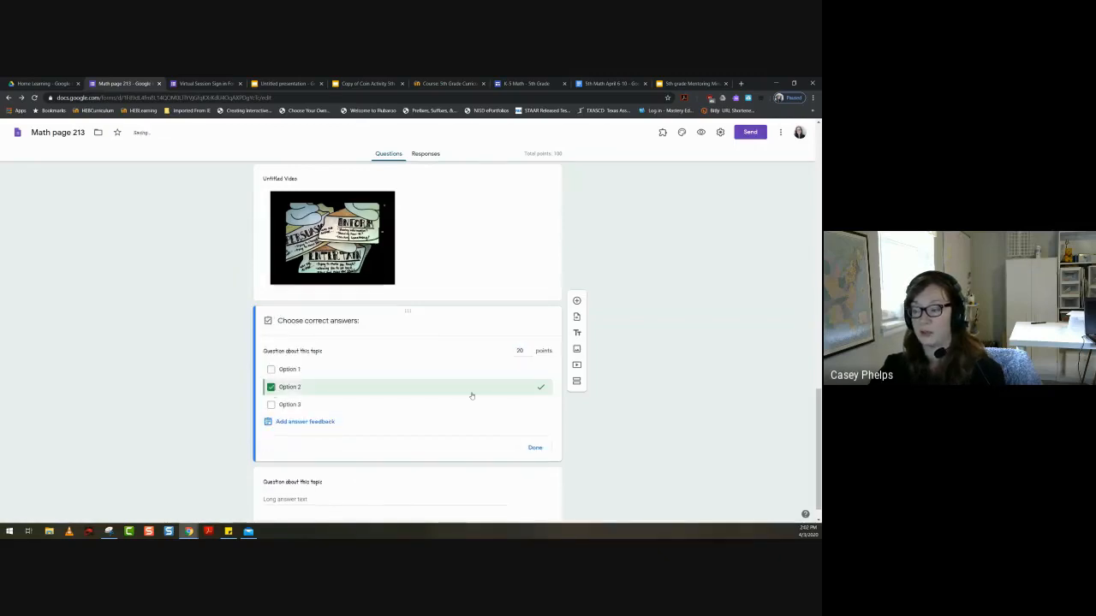
pyautogui.click(271, 369)
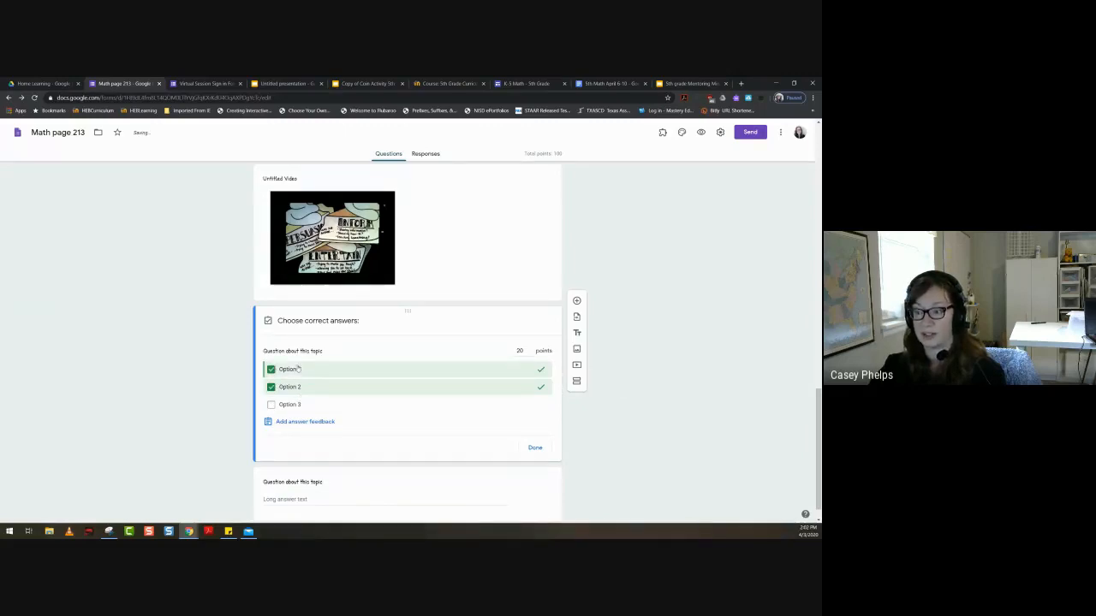
pyautogui.click(293, 422)
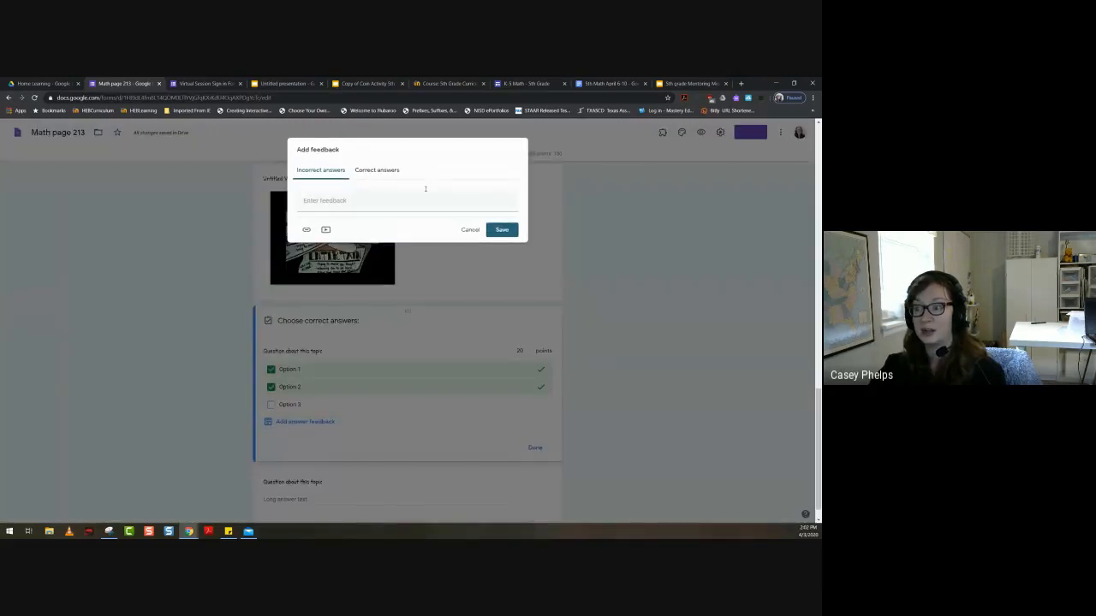
pyautogui.click(379, 175)
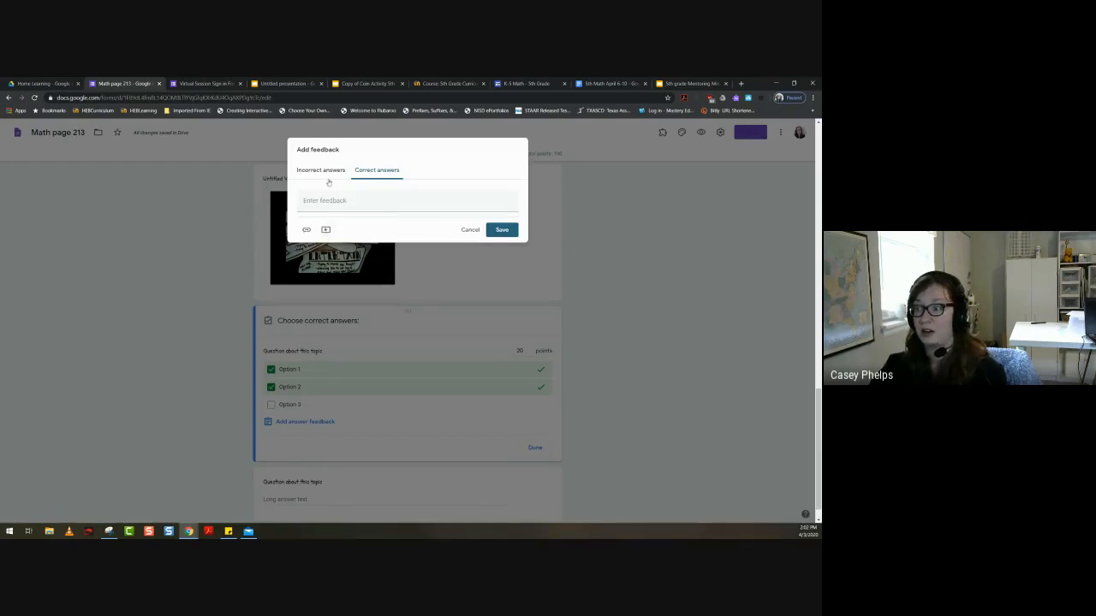
pyautogui.click(470, 230)
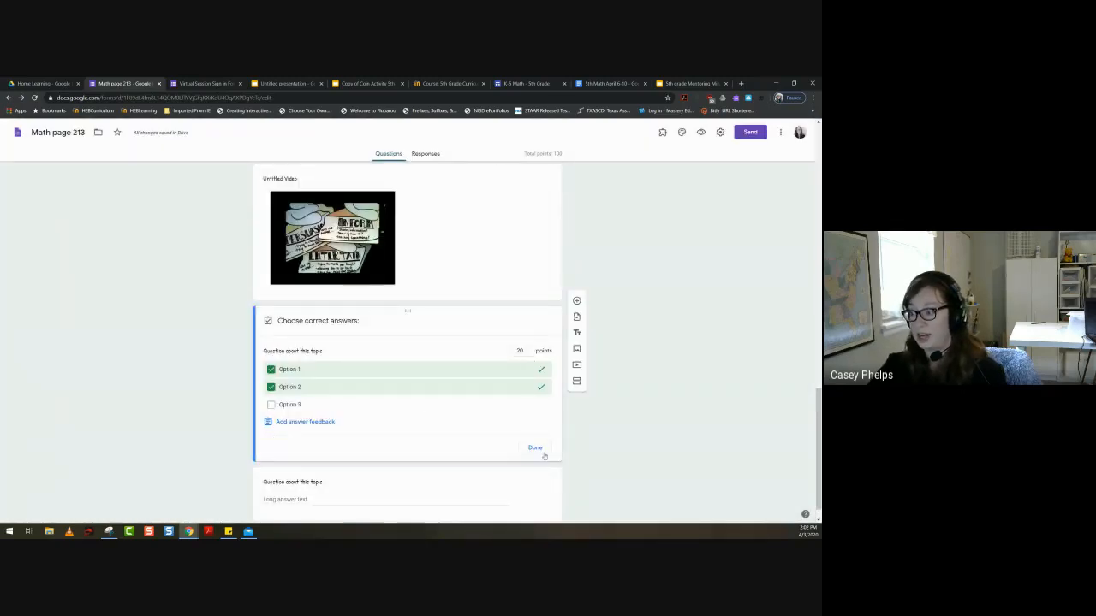
pyautogui.click(537, 449)
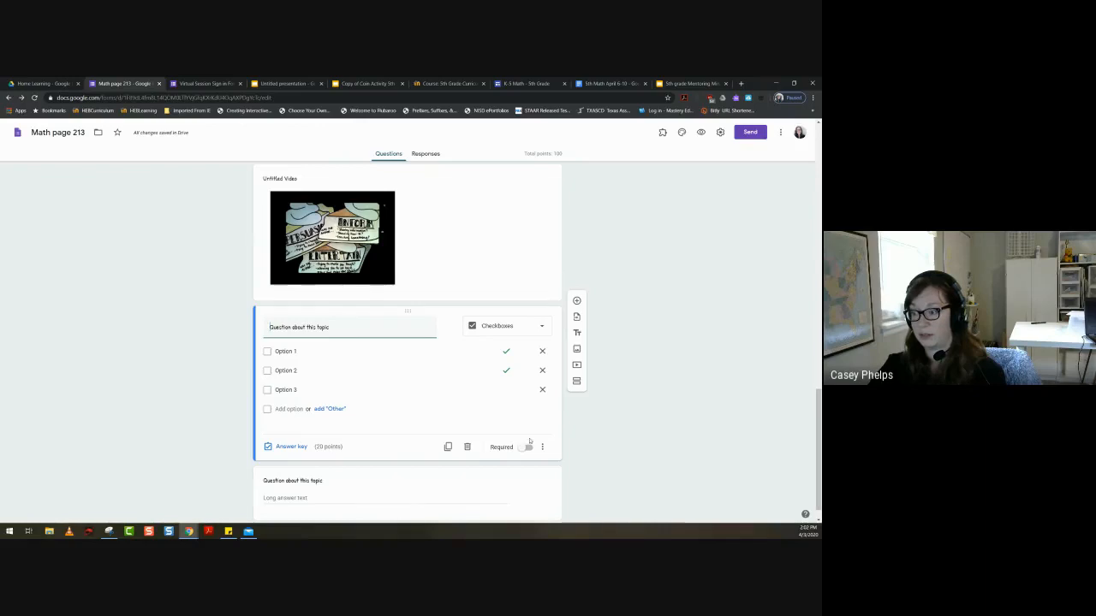
# - Examine the point value in the checkbox question's answer key and look over the form's other questions
pyautogui.click(290, 447)
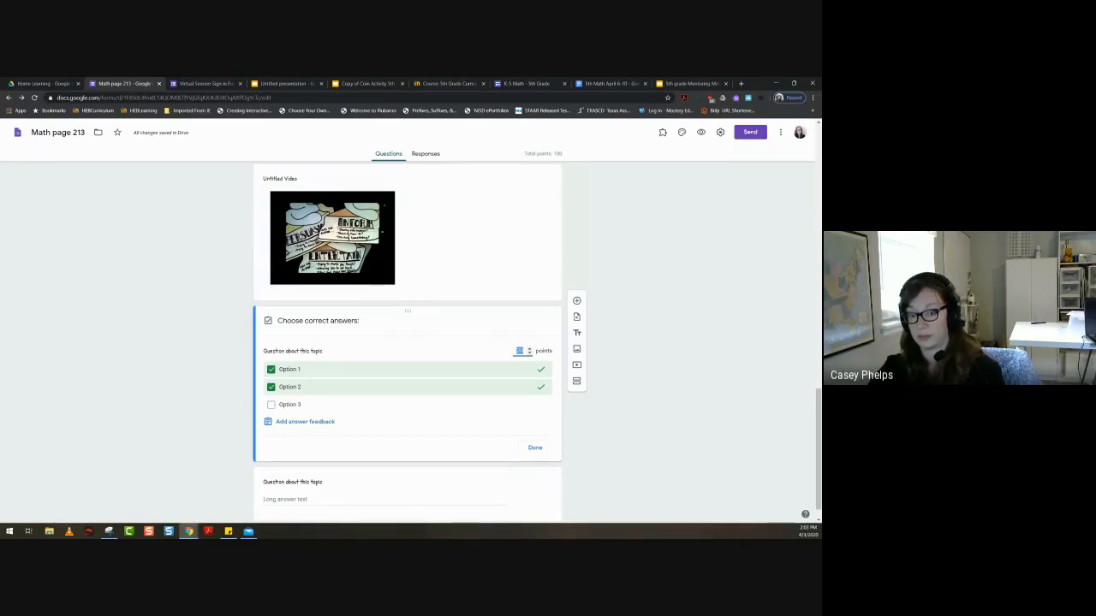
pyautogui.scroll(8, 413, 502)
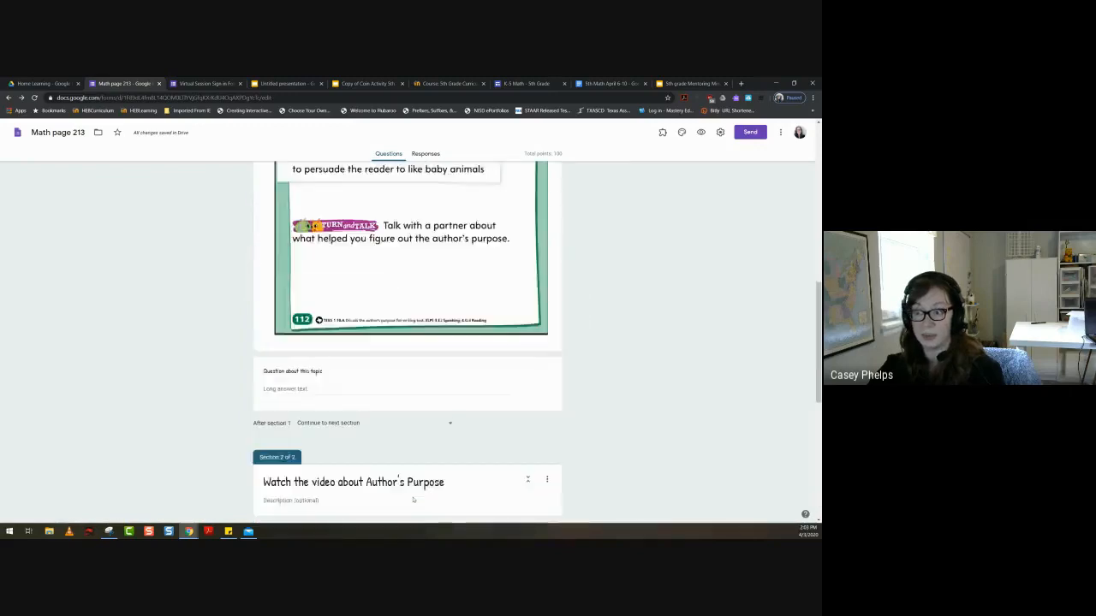
pyautogui.scroll(5, 414, 501)
pyautogui.scroll(-6, 413, 499)
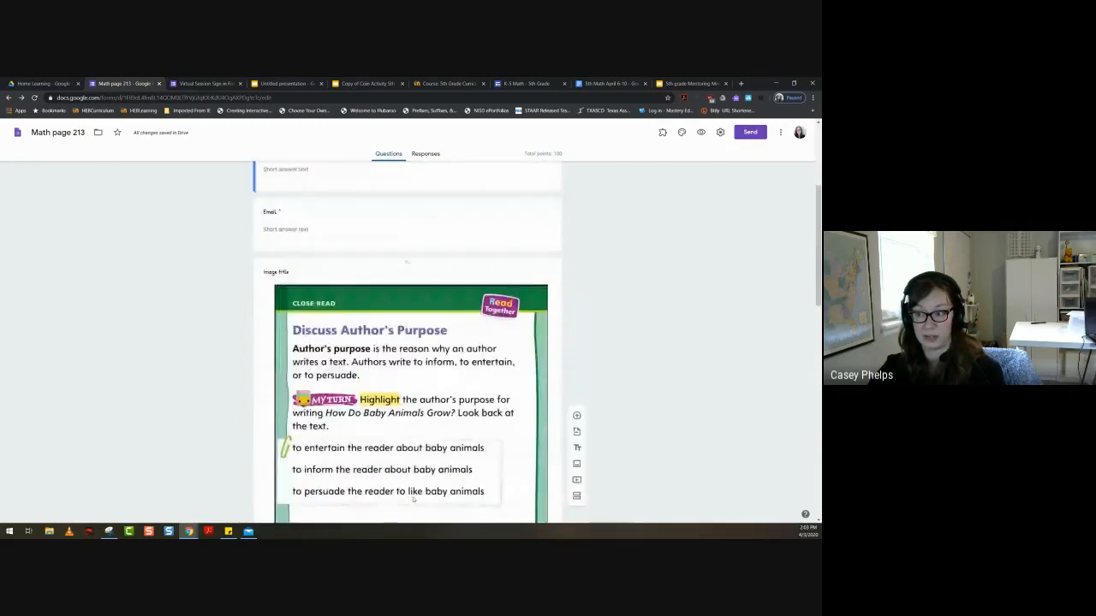
pyautogui.scroll(-5, 413, 499)
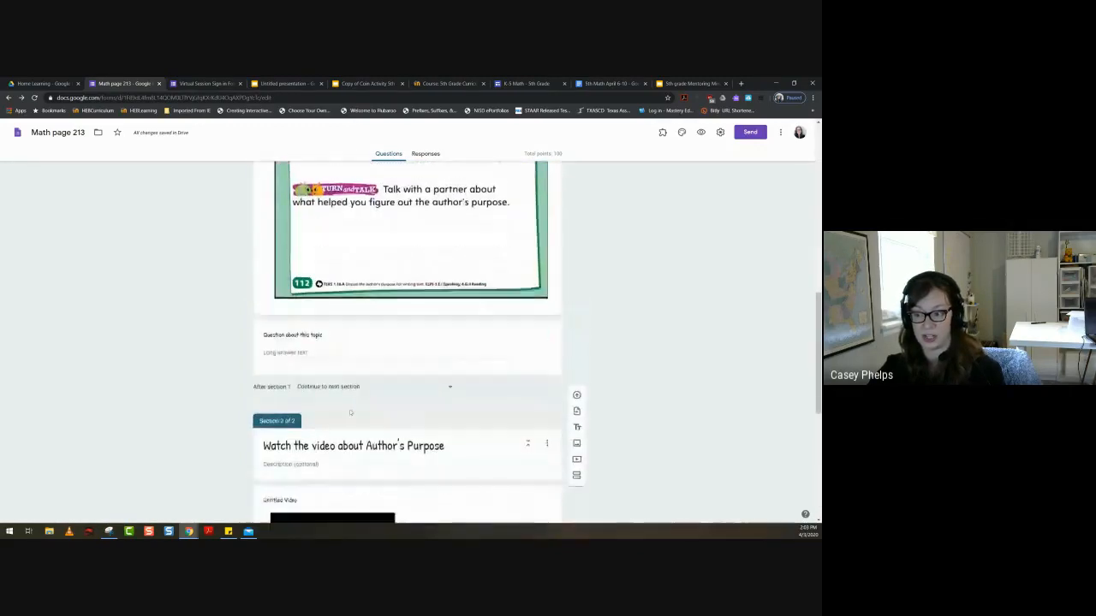
pyautogui.scroll(-4, 413, 500)
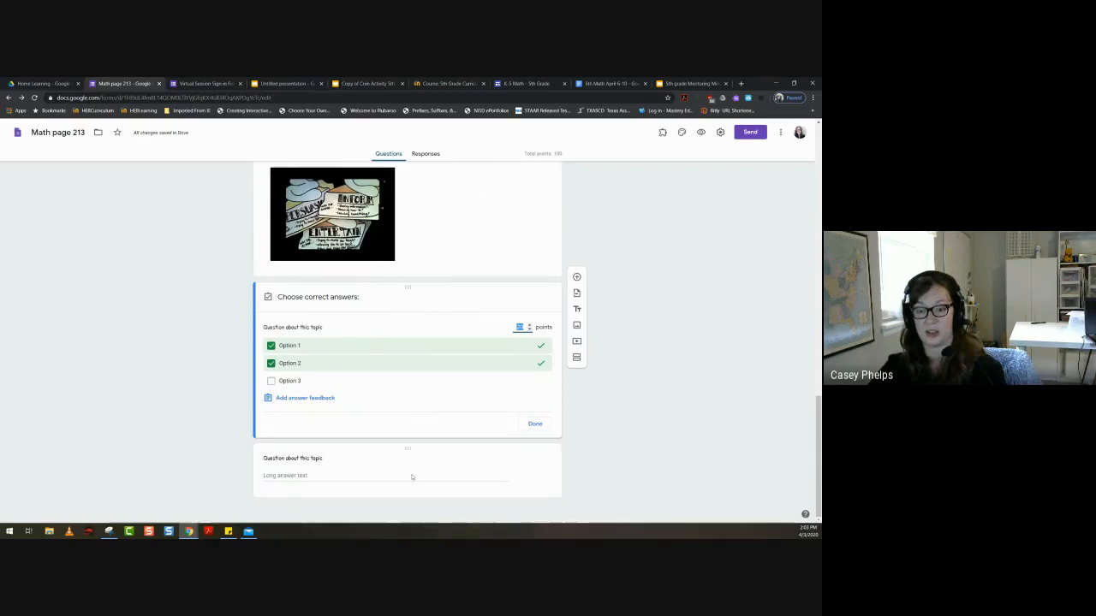
pyautogui.scroll(10, 499, 416)
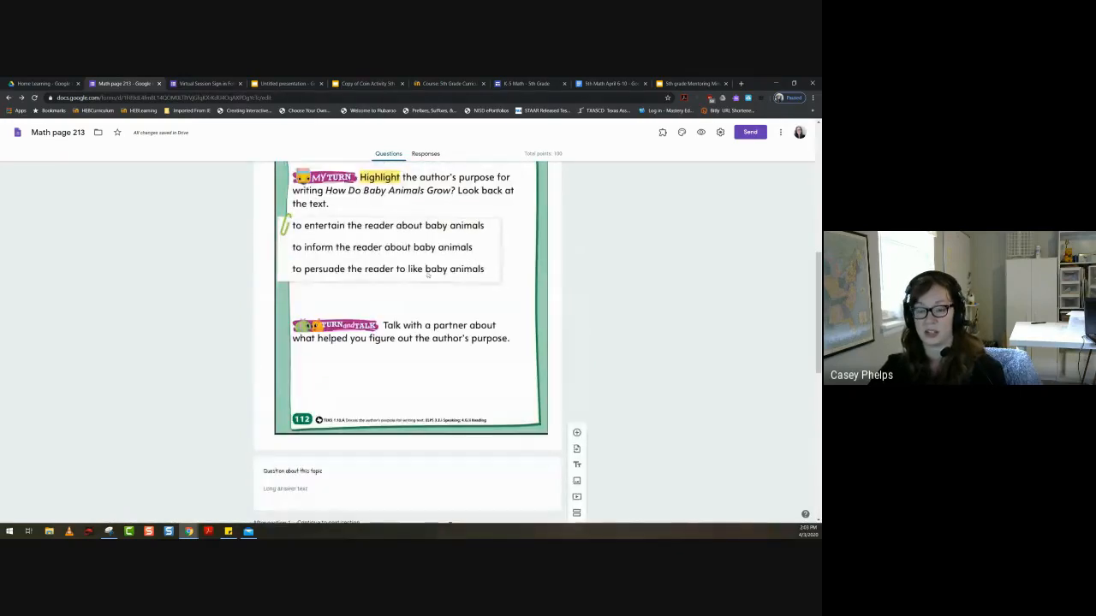
pyautogui.scroll(-5, 427, 301)
pyautogui.scroll(-3, 427, 301)
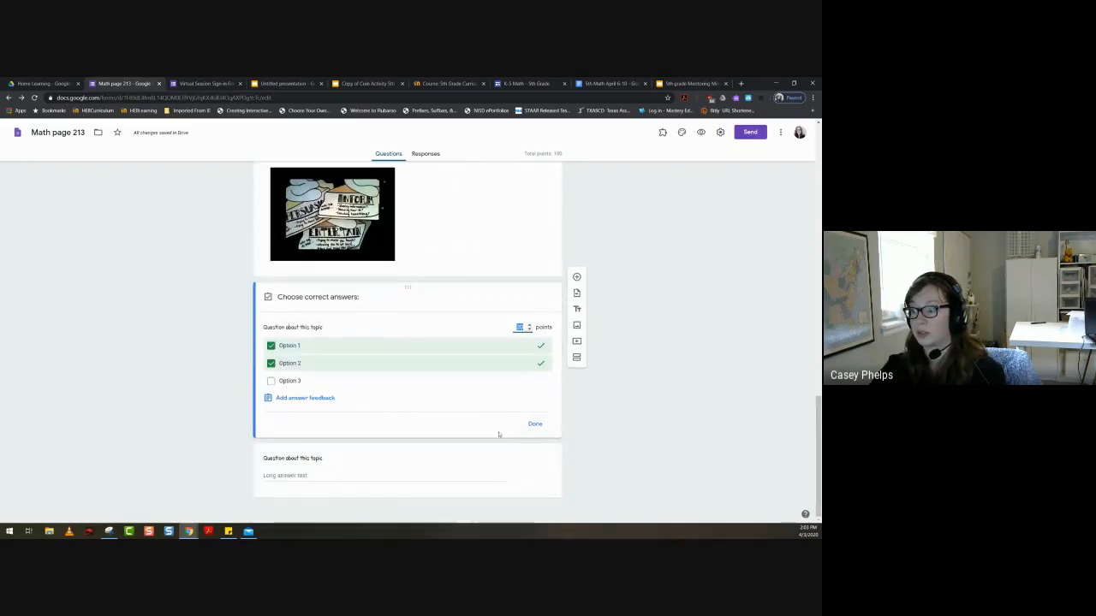
pyautogui.click(536, 423)
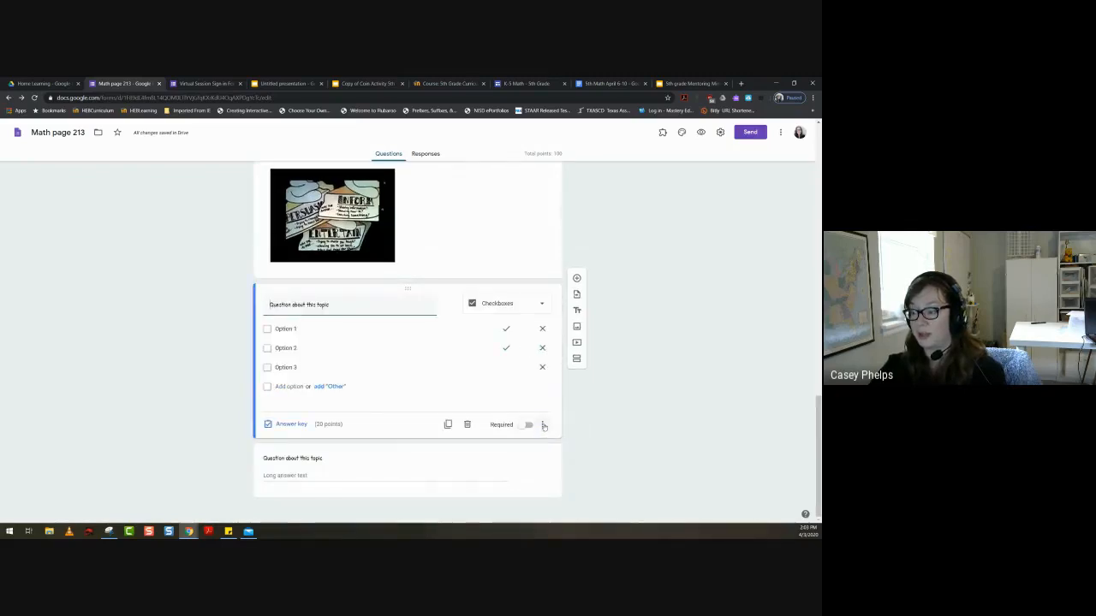
# - Try out response validation with the "Select at least" rule on the checkbox question, then remove it
pyautogui.click(544, 426)
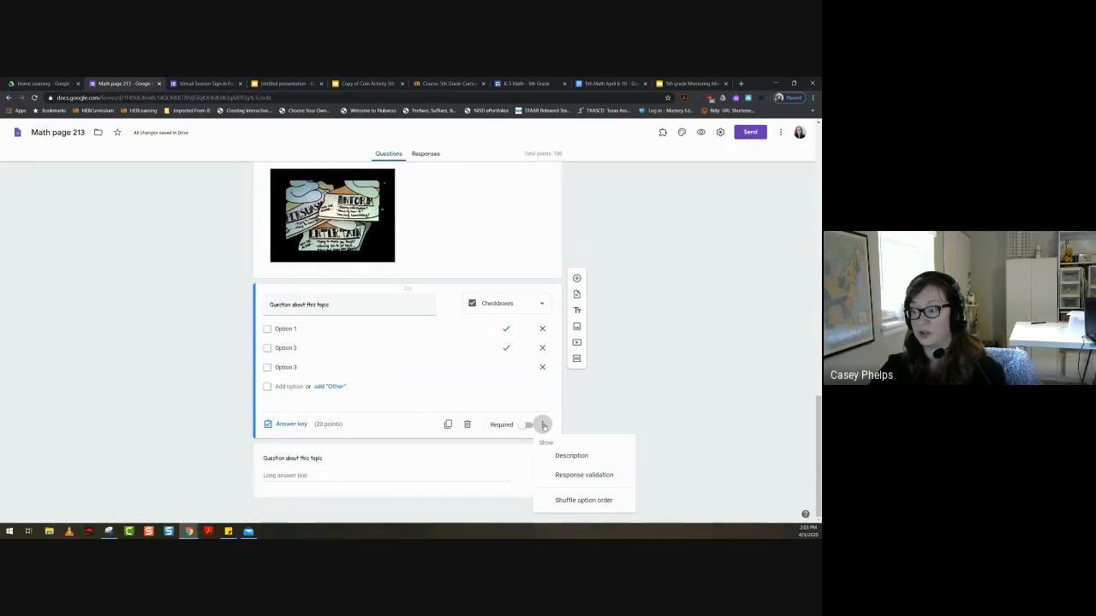
pyautogui.click(590, 478)
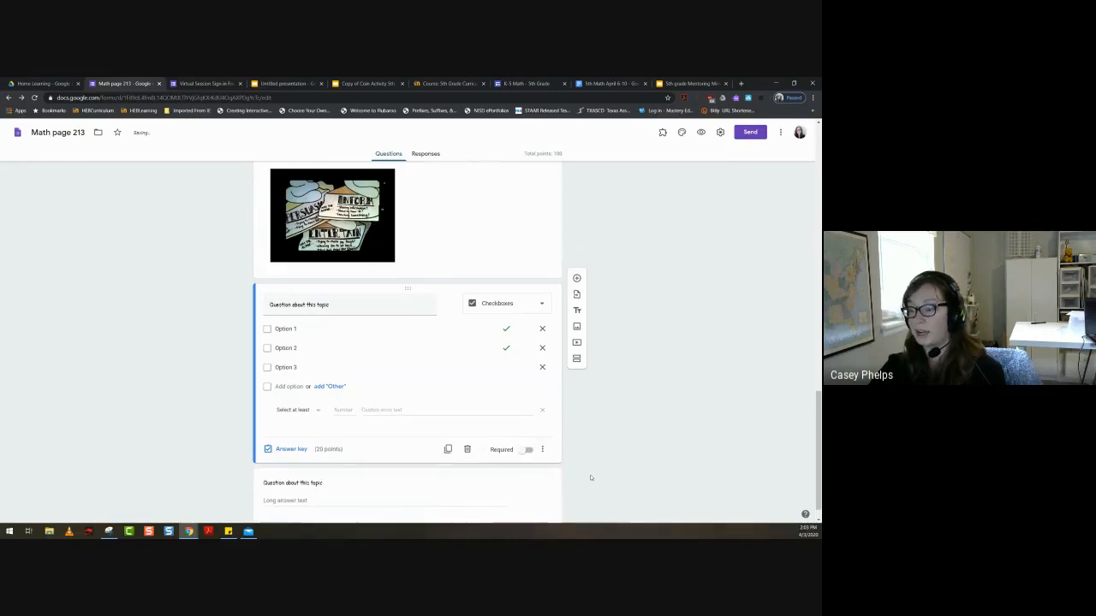
pyautogui.click(304, 411)
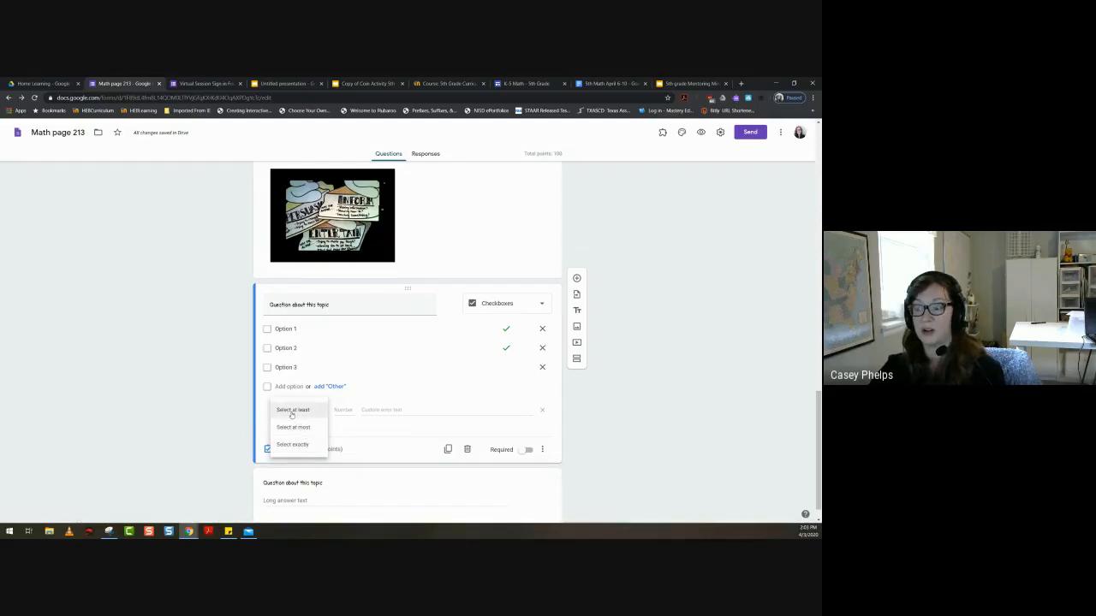
pyautogui.click(308, 411)
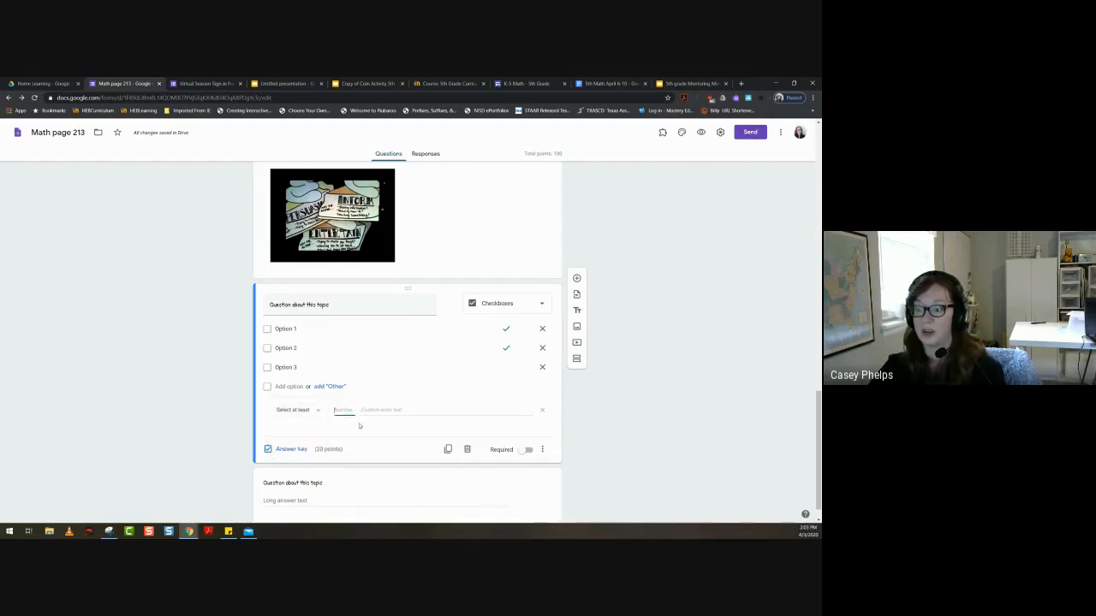
pyautogui.click(404, 409)
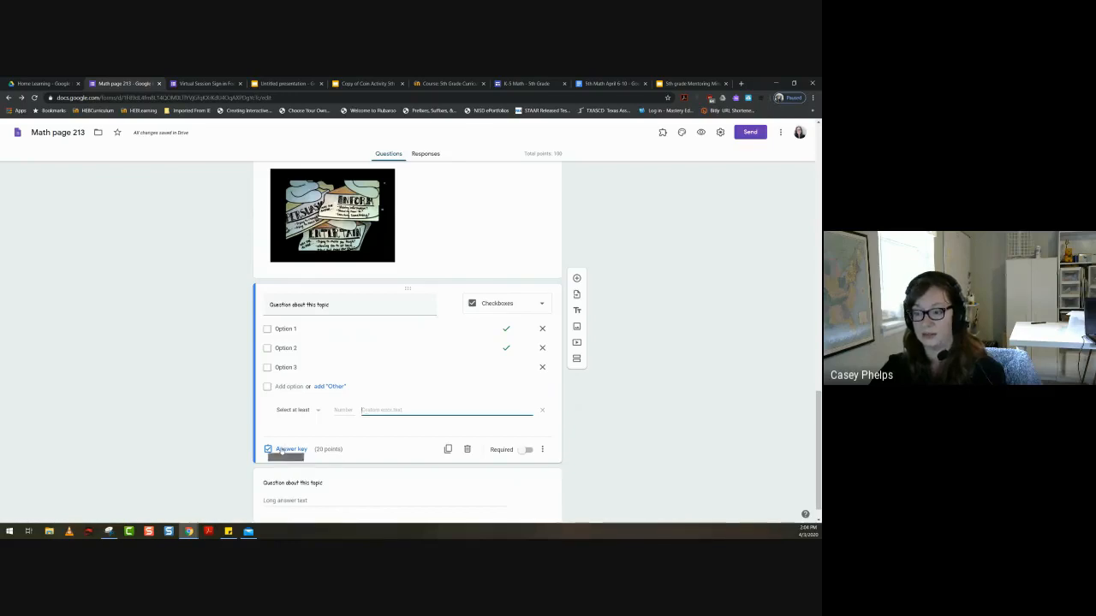
pyautogui.click(542, 411)
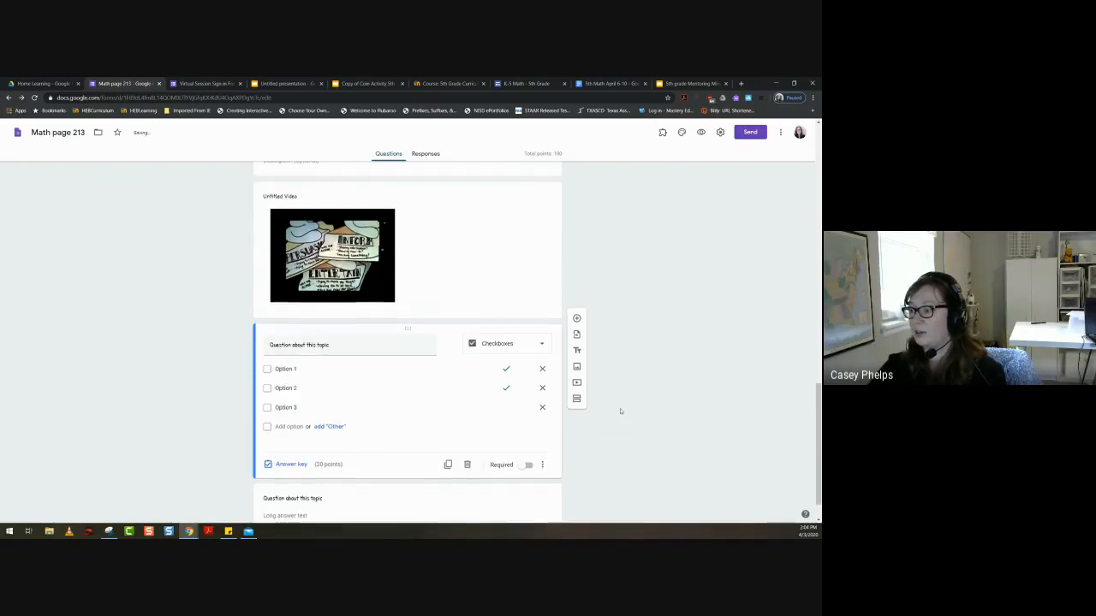
# - Try out default preferences that make new questions required and collect email addresses, closing them without saving
pyautogui.scroll(8, 620, 411)
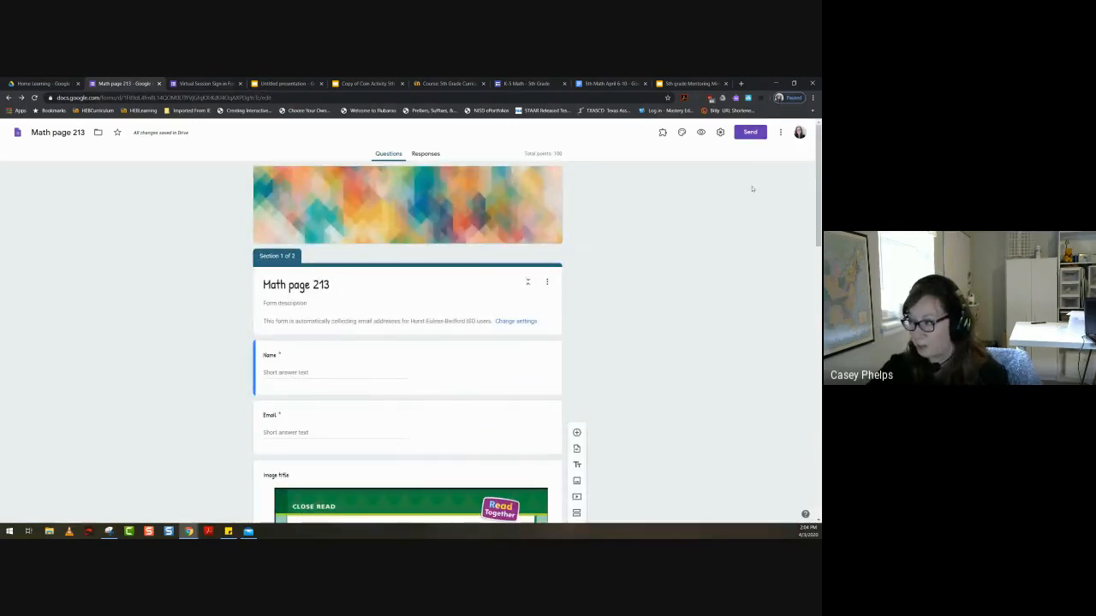
pyautogui.click(780, 136)
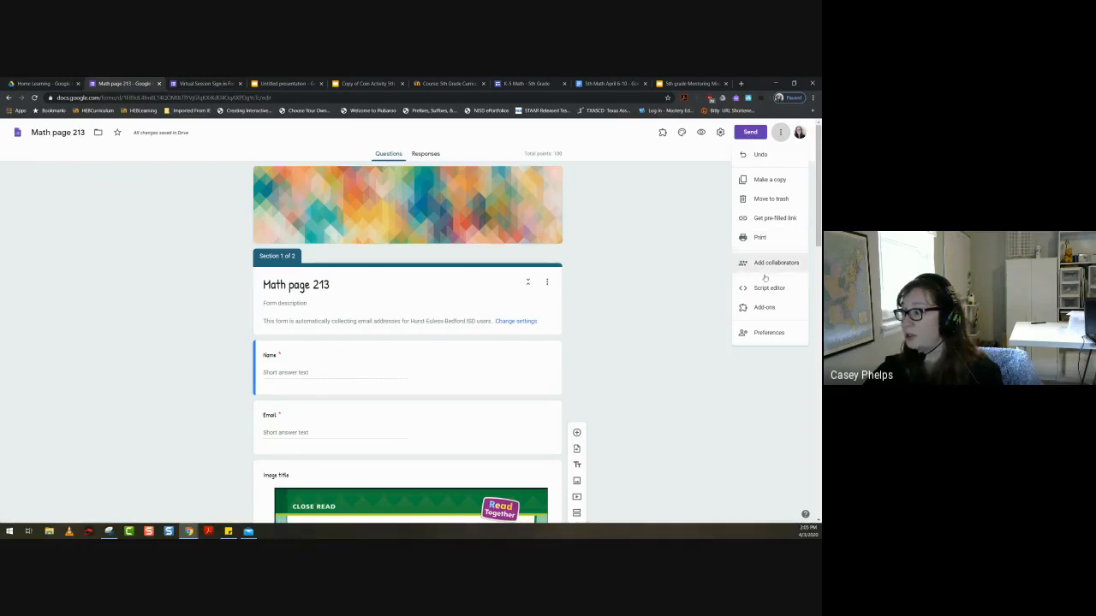
pyautogui.click(767, 333)
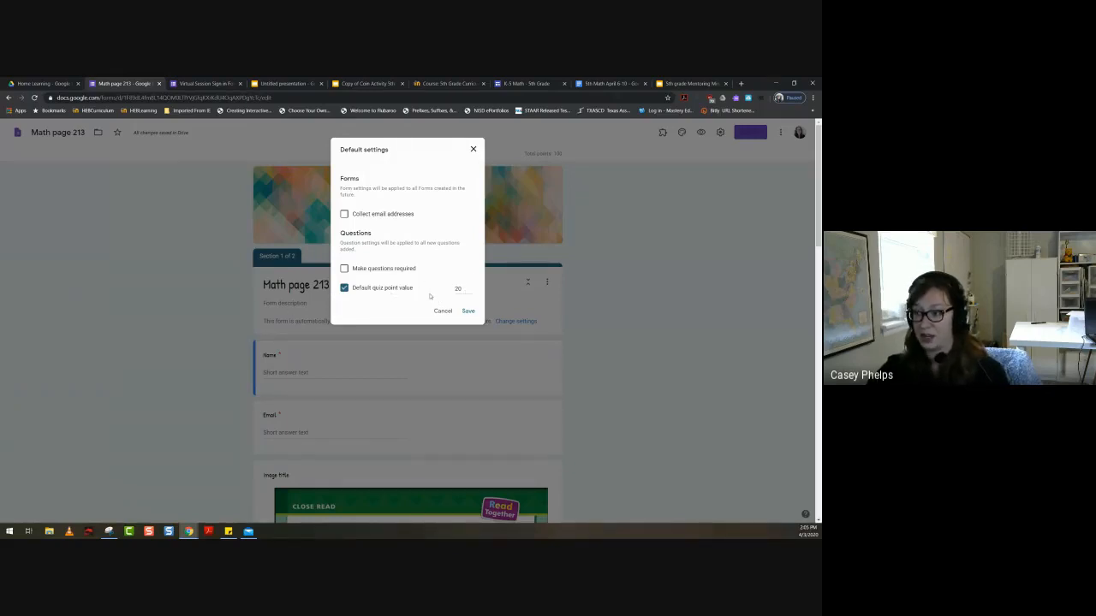
pyautogui.click(344, 269)
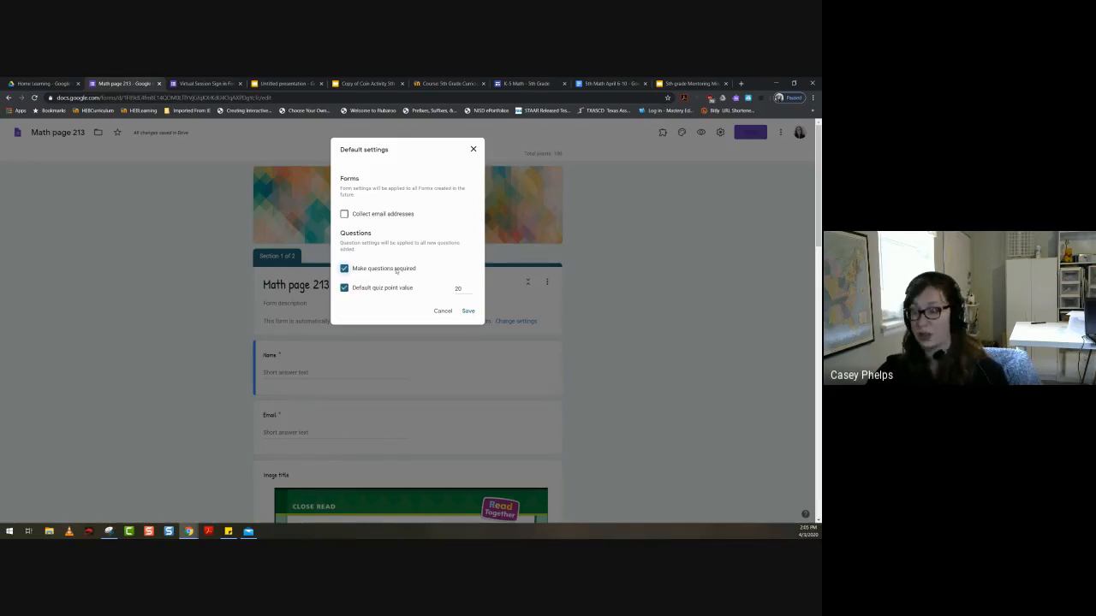
pyautogui.click(354, 214)
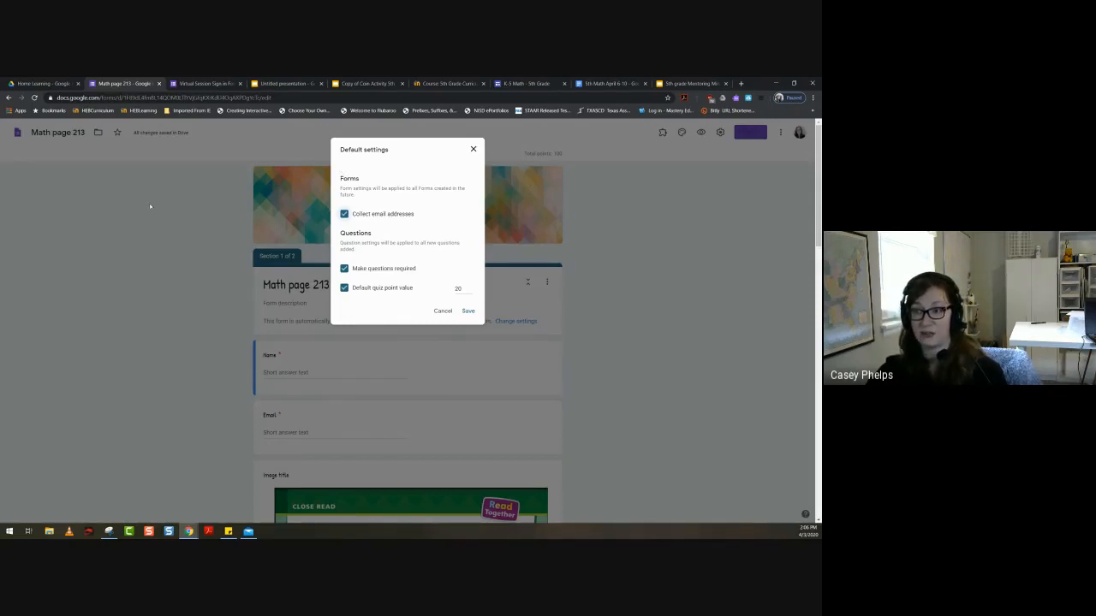
pyautogui.click(473, 149)
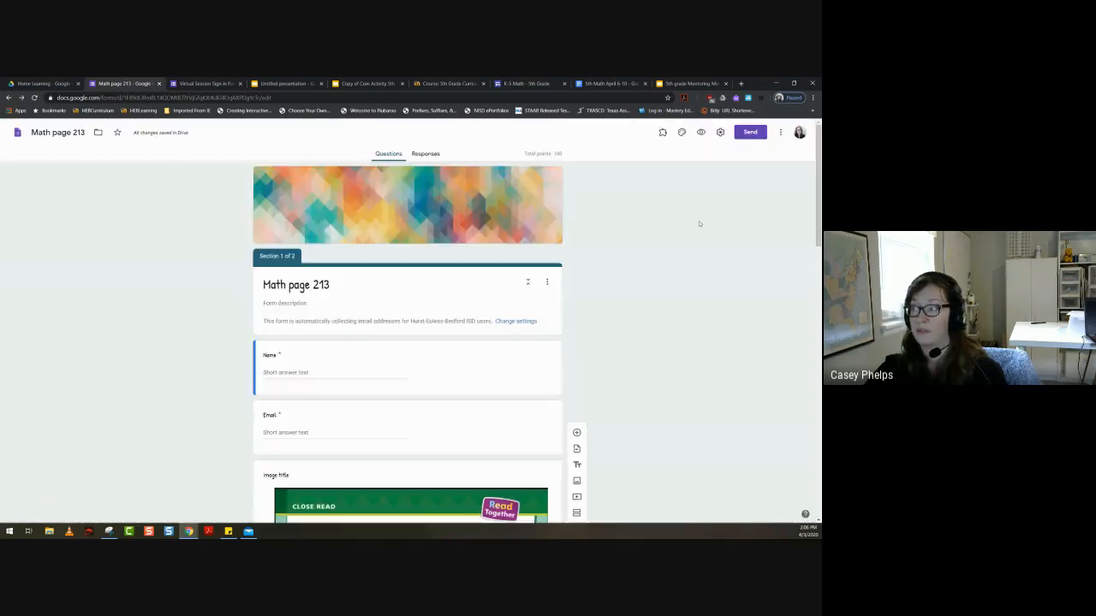
# - Examine the form's general settings, its additional form options and the list of installed add-ons, closing each without changes
pyautogui.click(719, 133)
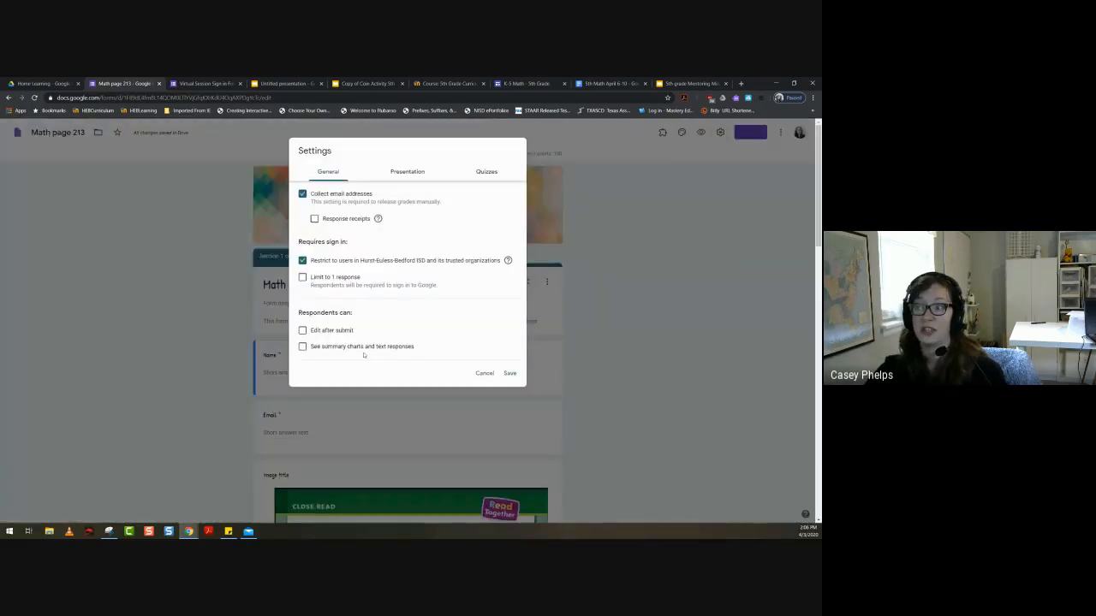
pyautogui.click(485, 374)
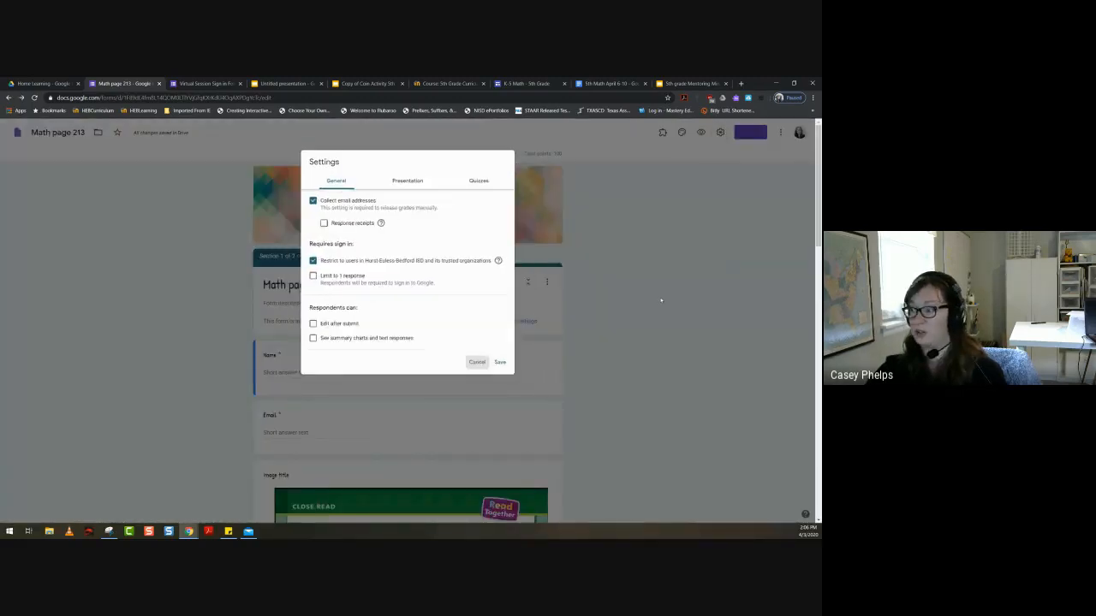
pyautogui.click(780, 133)
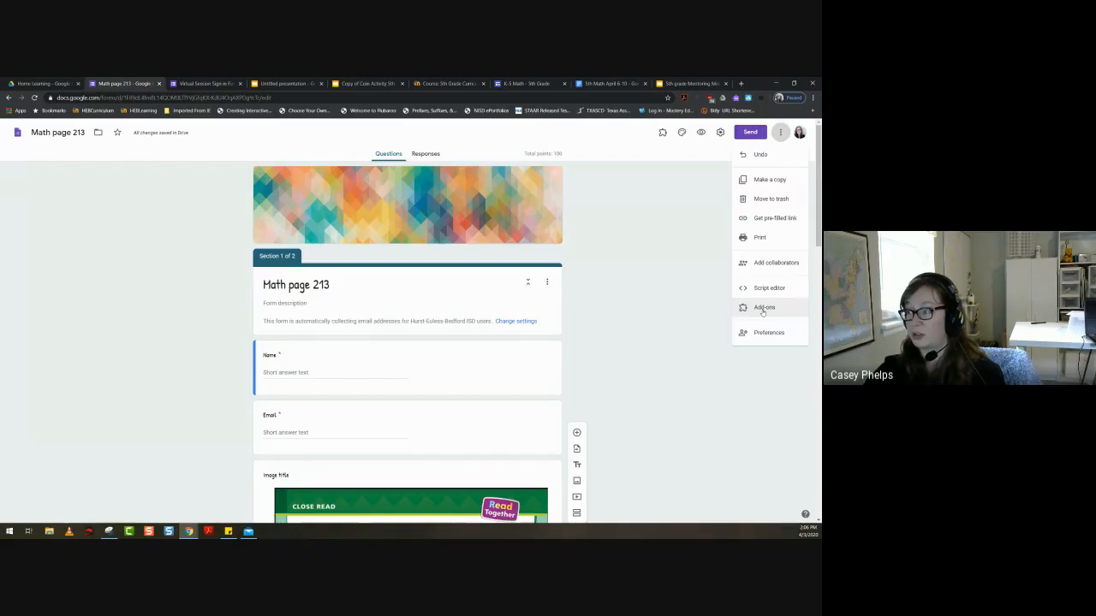
pyautogui.click(678, 277)
pyautogui.click(661, 132)
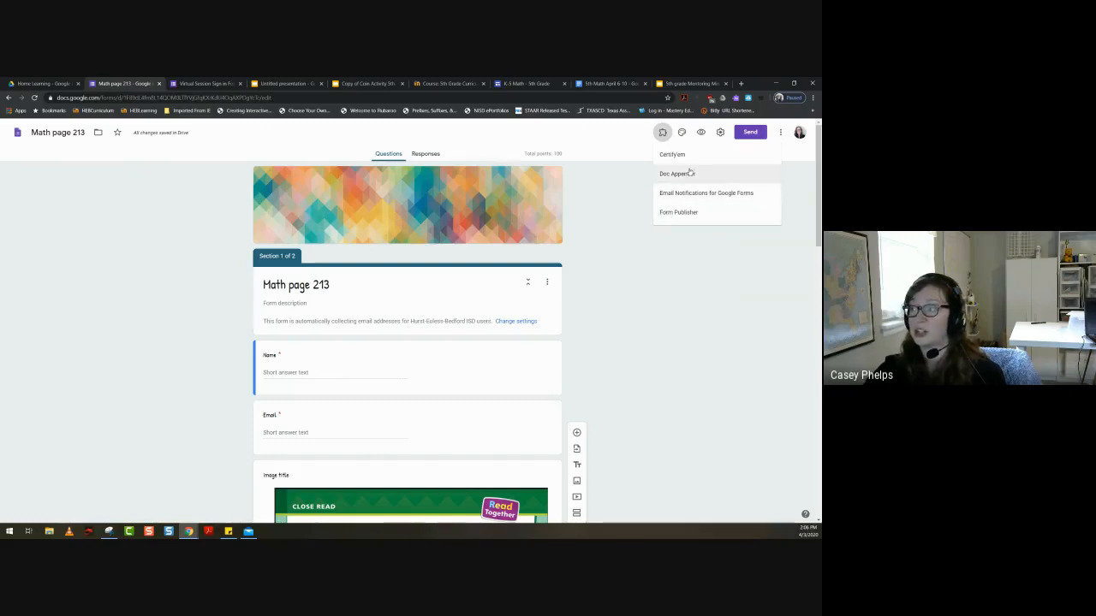
pyautogui.click(681, 253)
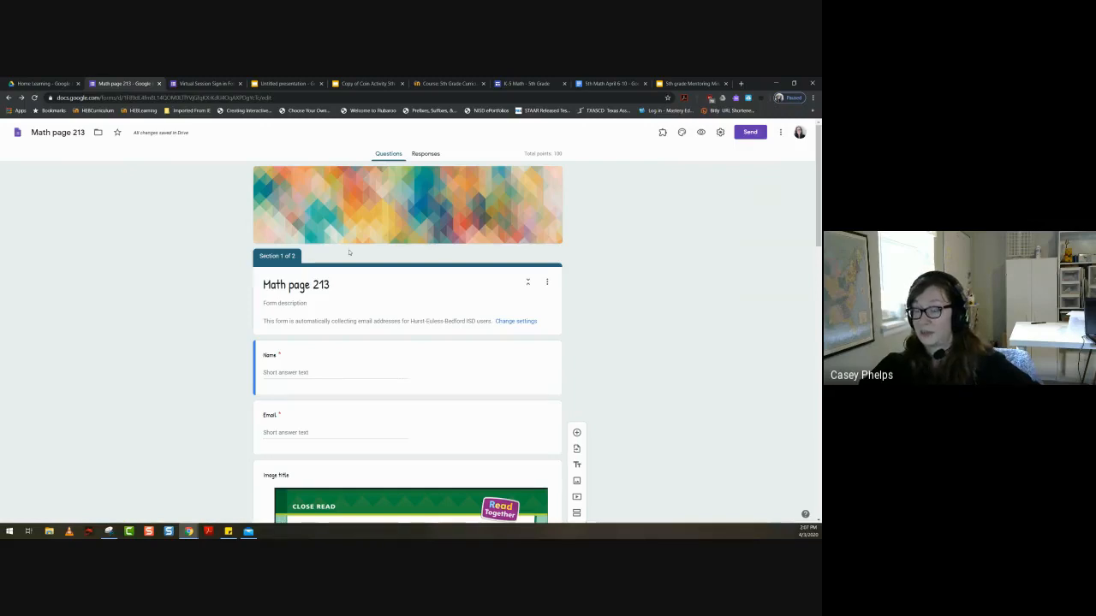
# - Open the form's send options, toggle automatic email collection off and back on, and shorten the form's share link
pyautogui.click(750, 132)
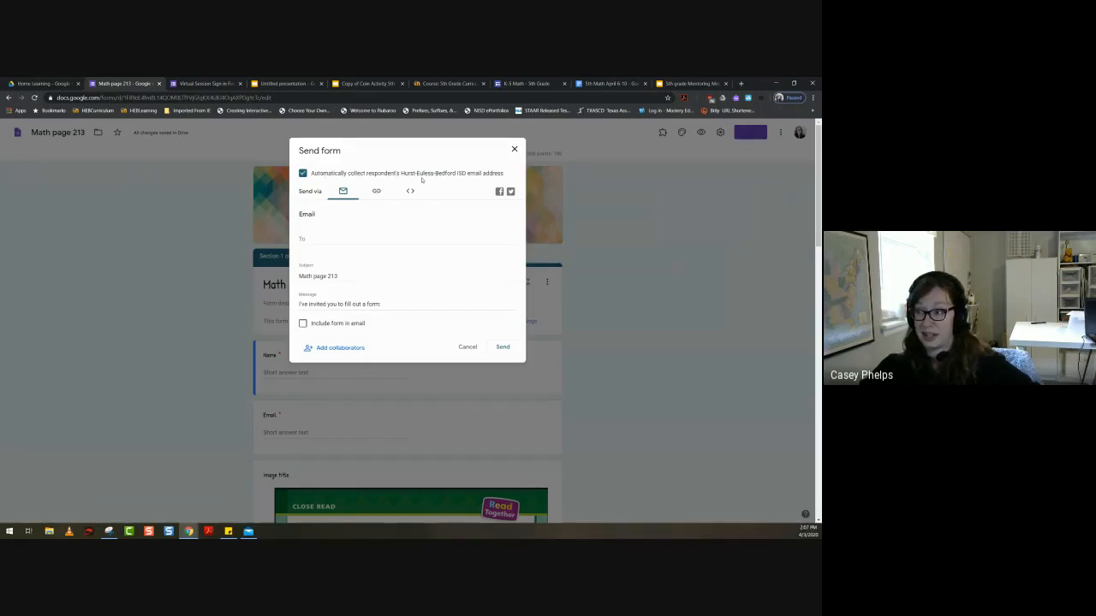
pyautogui.click(303, 174)
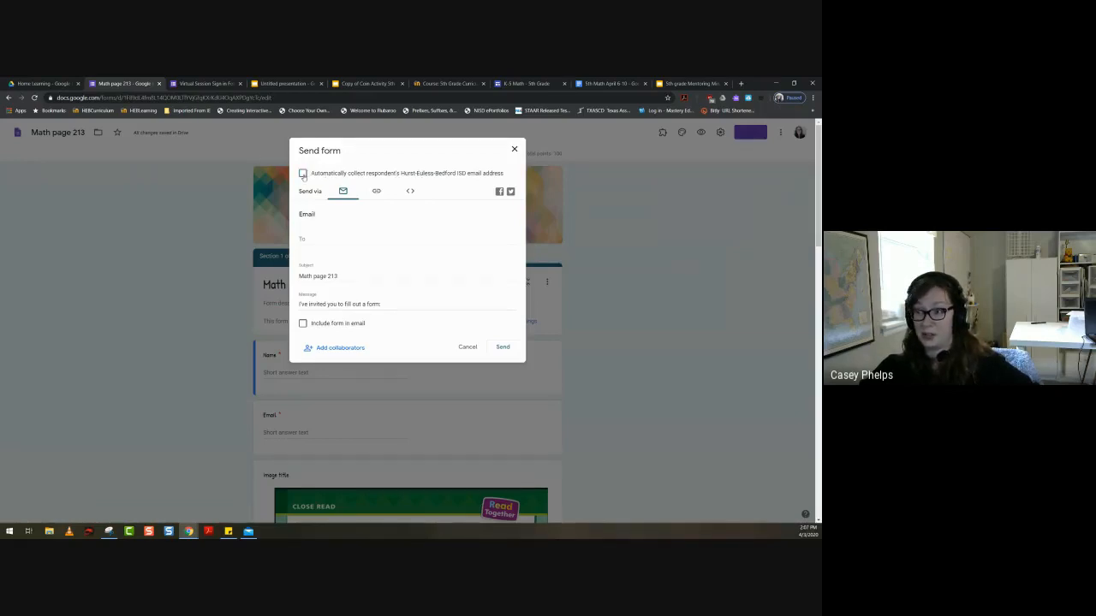
pyautogui.click(303, 174)
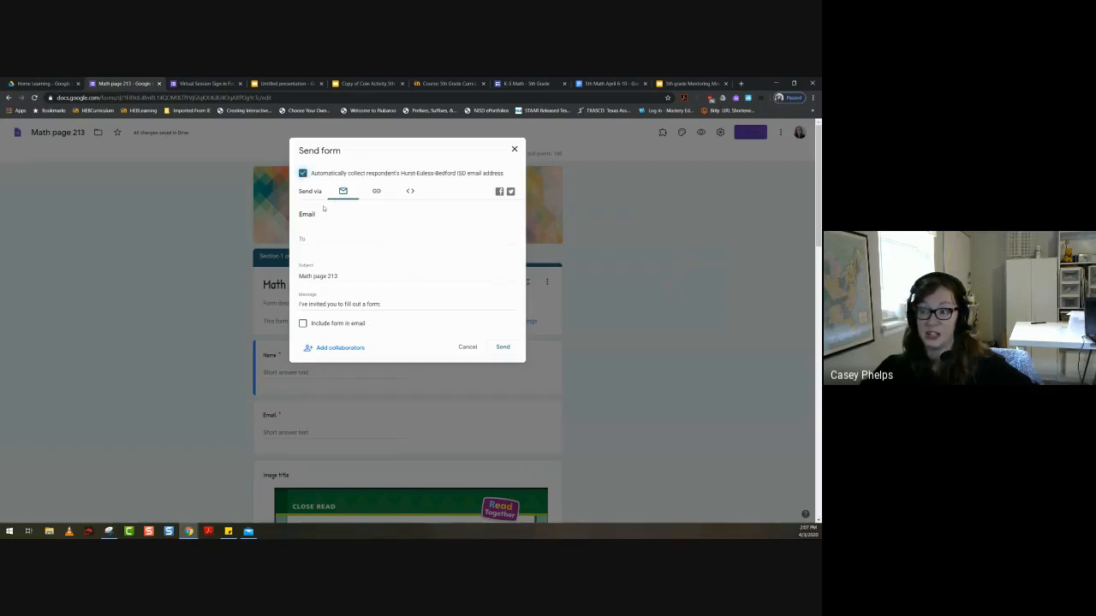
pyautogui.click(378, 191)
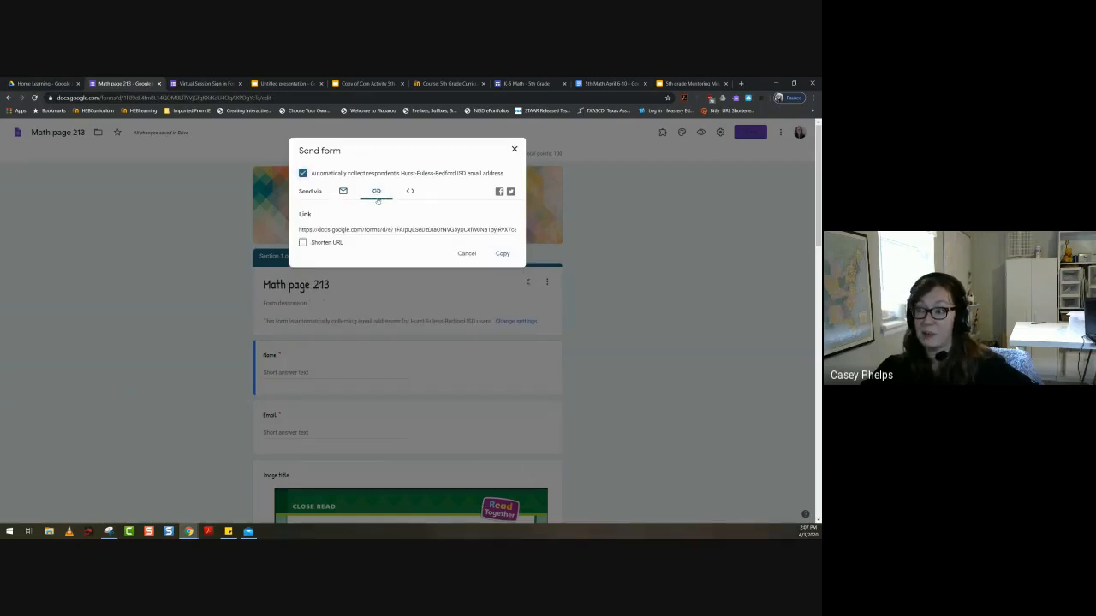
pyautogui.click(302, 243)
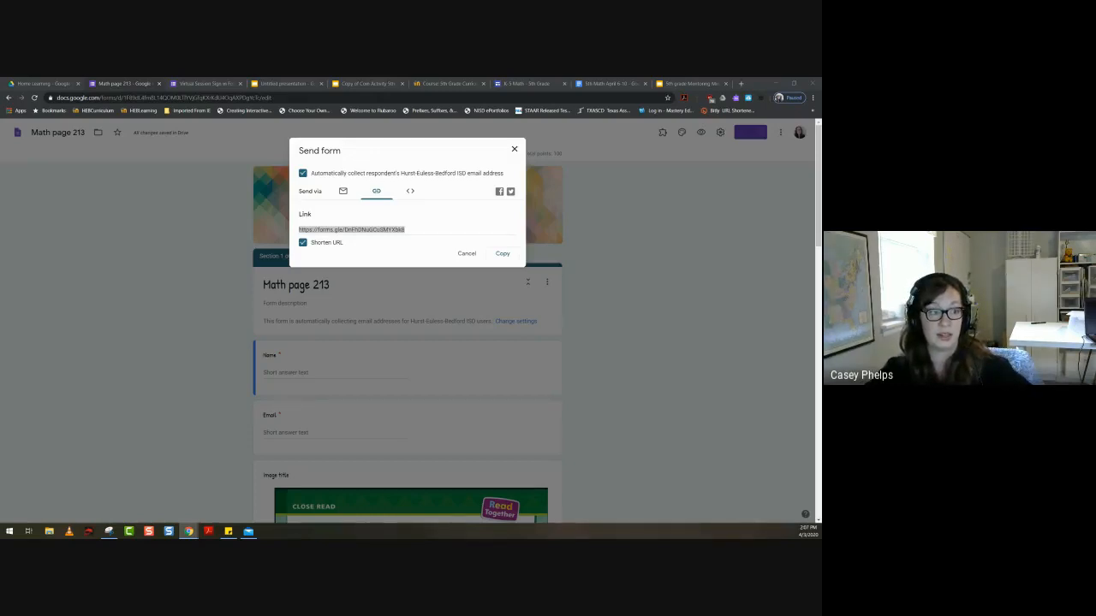
# - Show the Bitly link shortening page, close it and return to the form's send options
pyautogui.moveTo(0, 250); pyautogui.dragTo(443, 86)
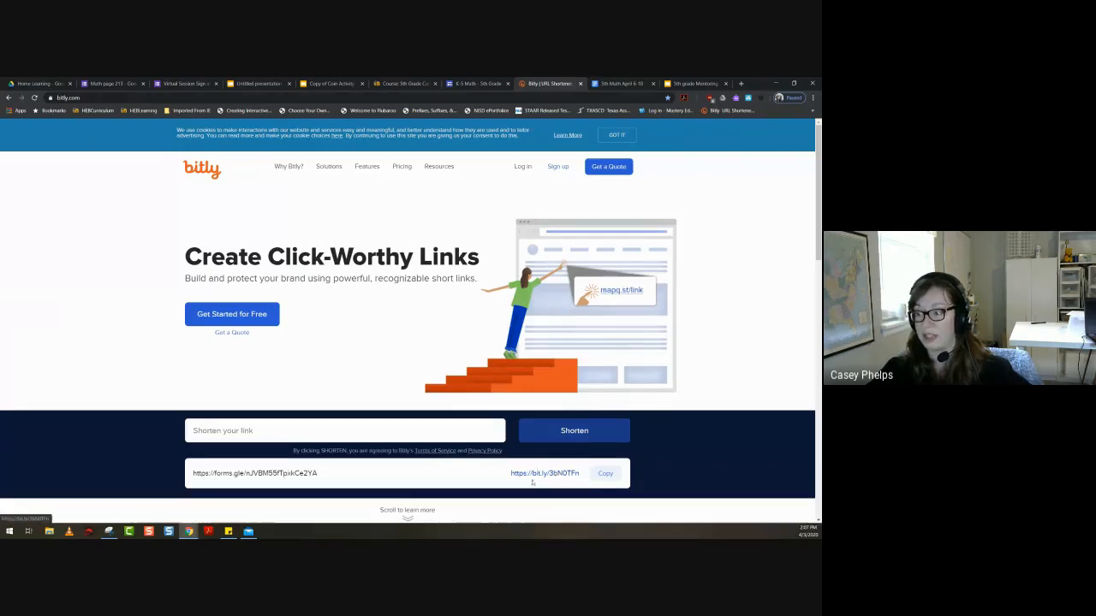
pyautogui.click(581, 84)
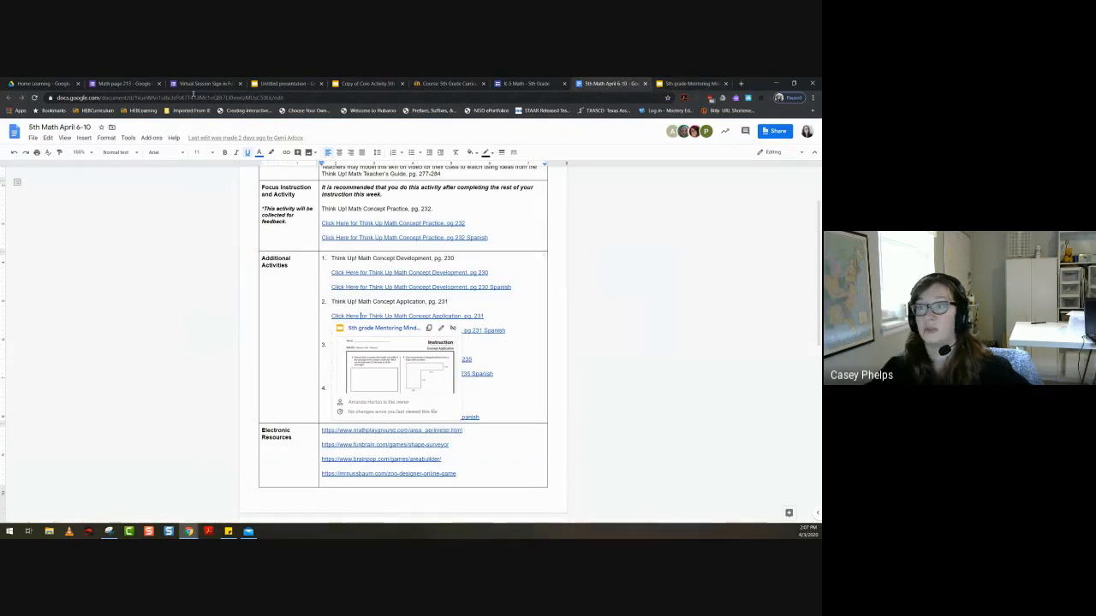
pyautogui.click(124, 83)
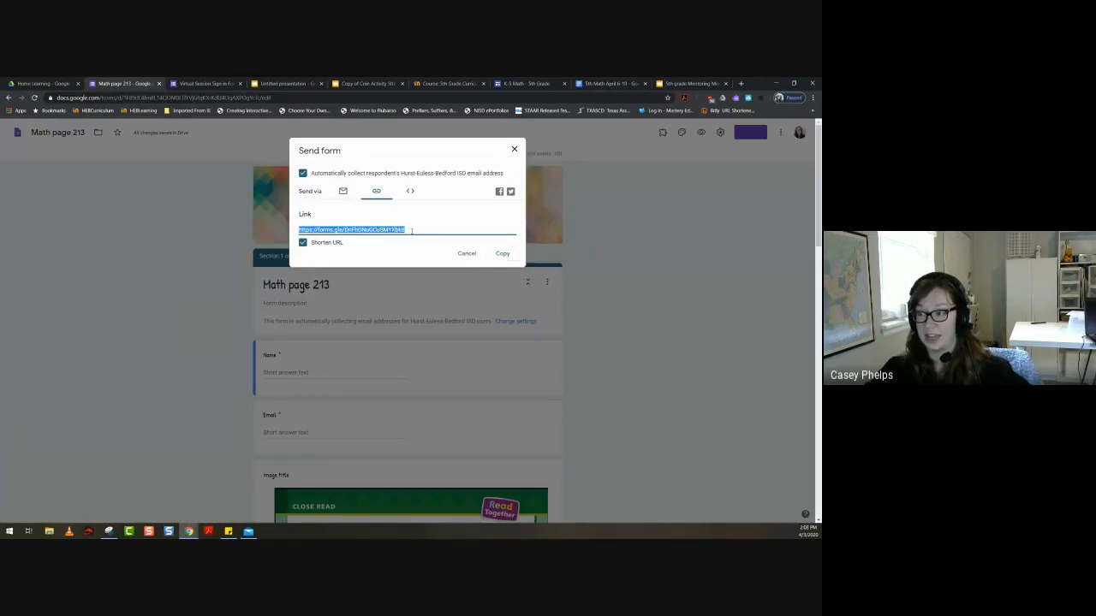
# - Close the send options and highlight the form's editing URL in the browser to point it out
pyautogui.click(410, 247)
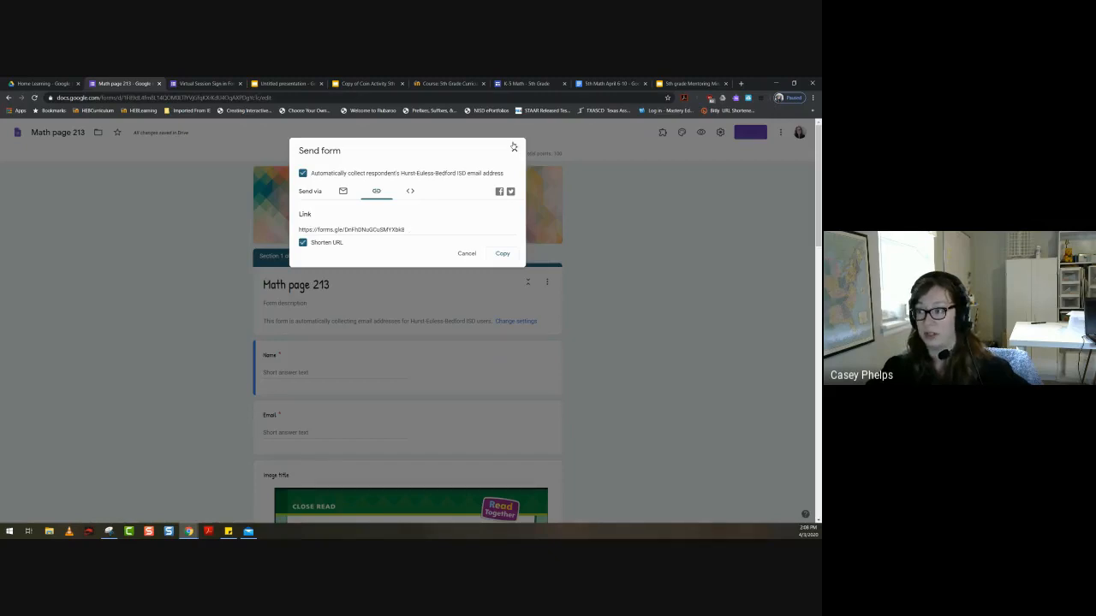
pyautogui.click(514, 147)
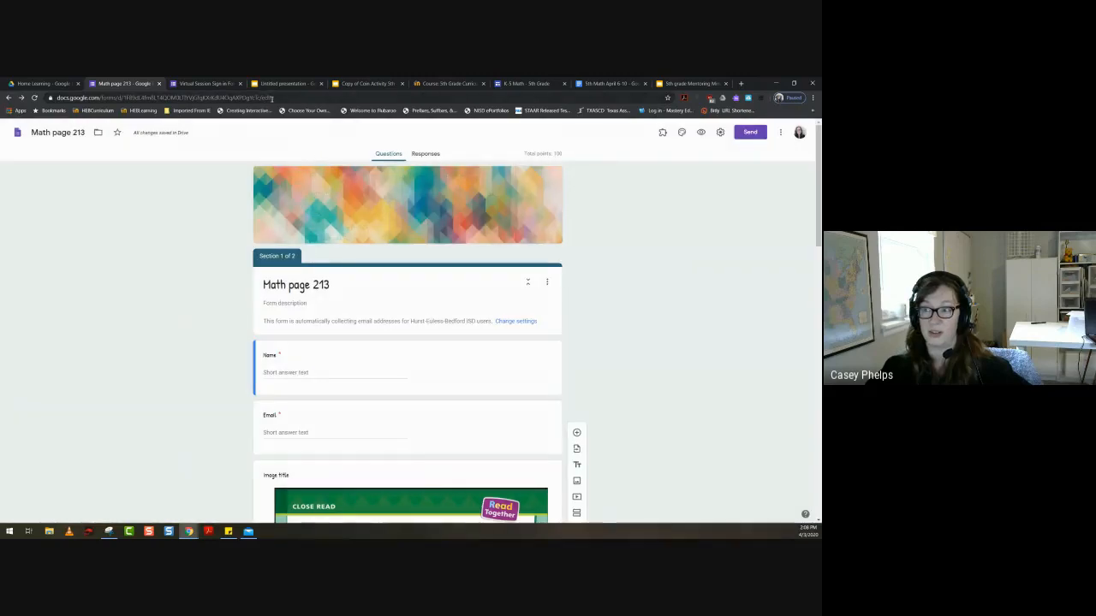
pyautogui.click(271, 98)
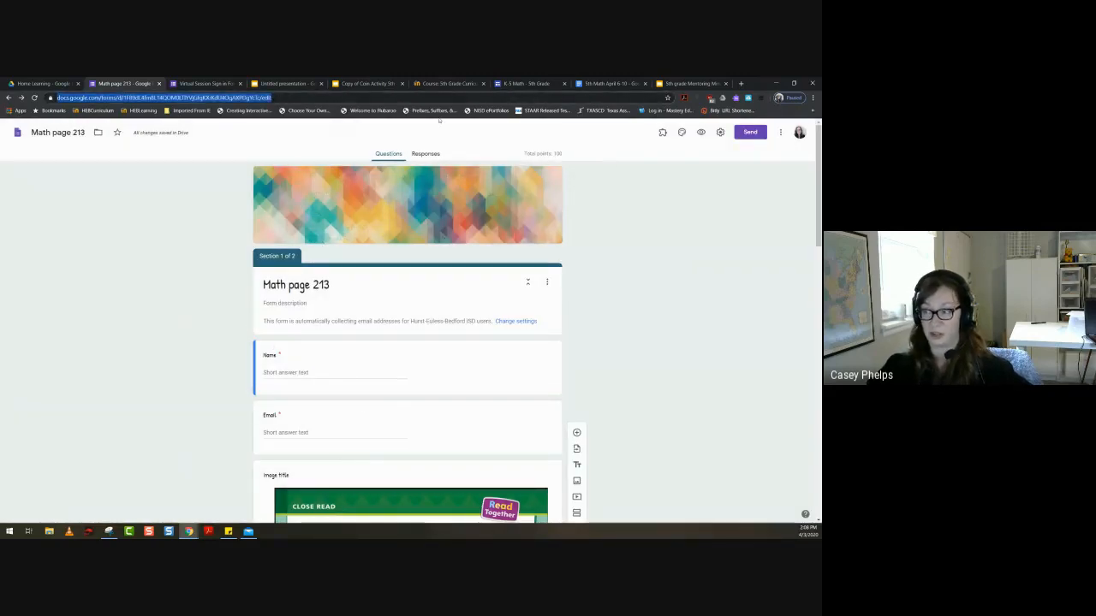
pyautogui.click(721, 324)
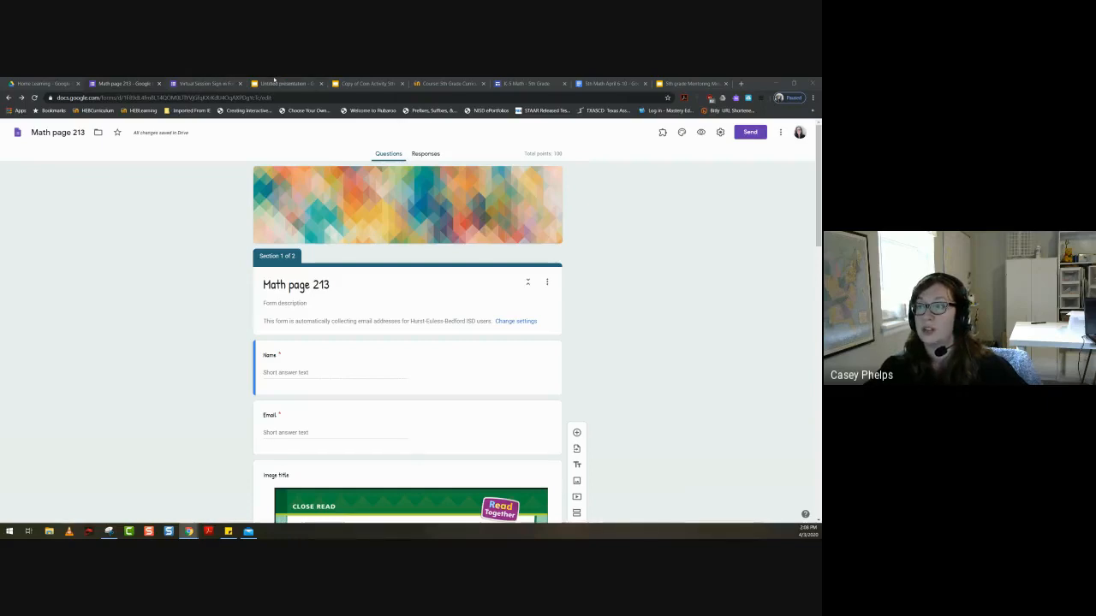
# - View the options available for section 1, Math page 213, and look over the section's contents
pyautogui.scroll(-1, 282, 292)
pyautogui.scroll(-2, 282, 293)
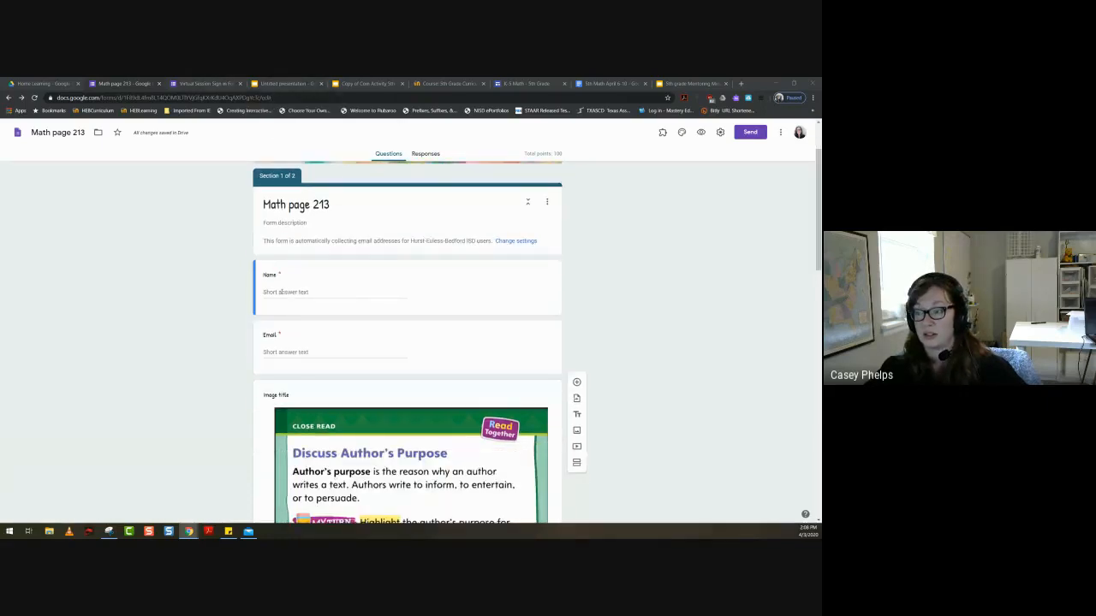
pyautogui.scroll(2, 282, 291)
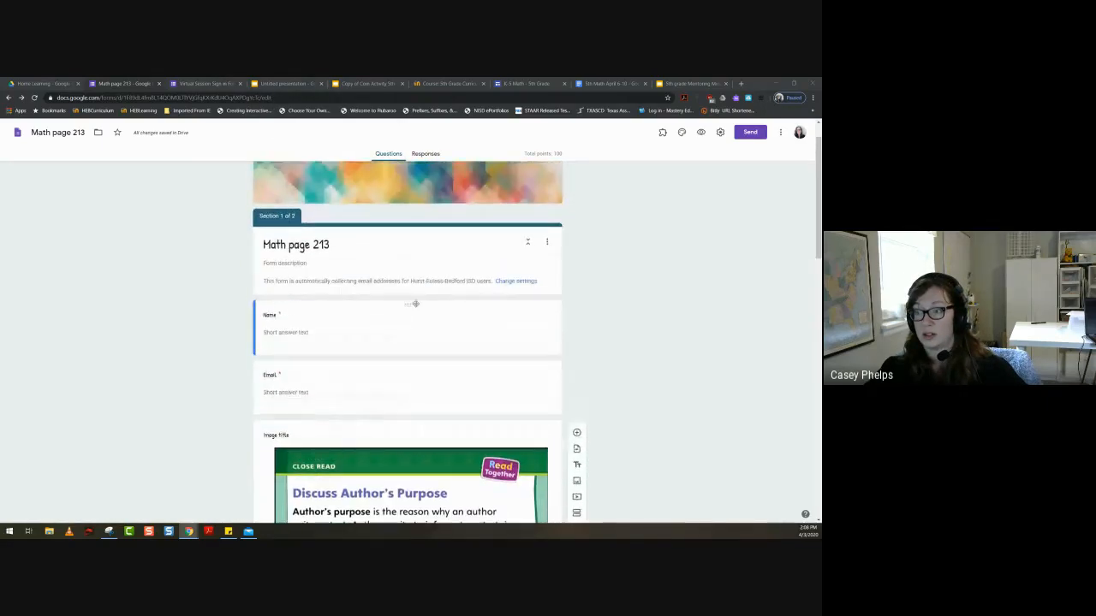
pyautogui.click(545, 244)
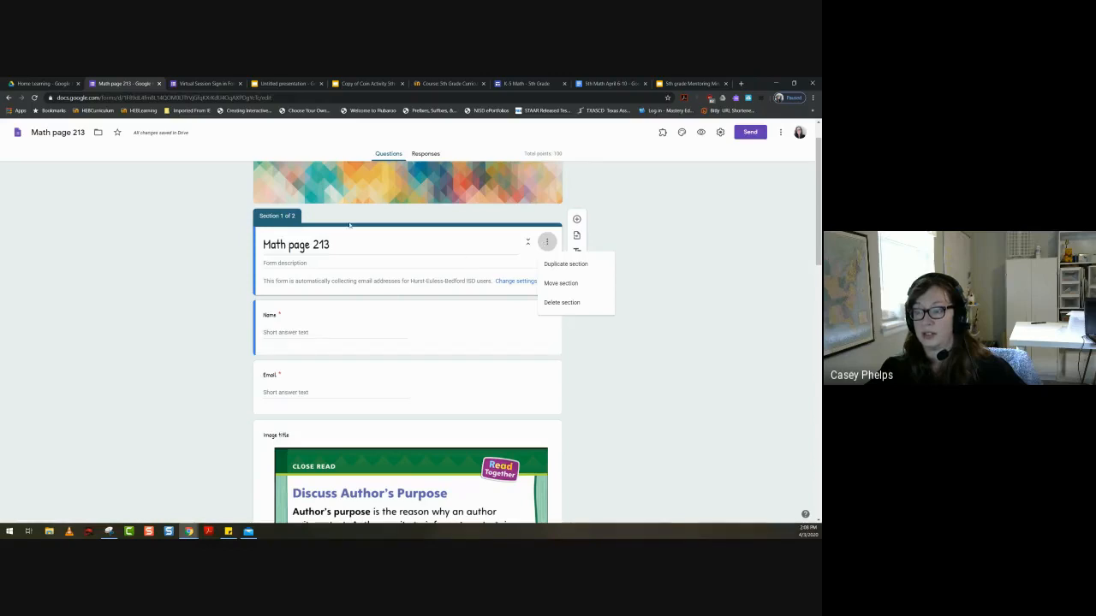
pyautogui.scroll(-2, 262, 257)
pyautogui.scroll(-5, 262, 257)
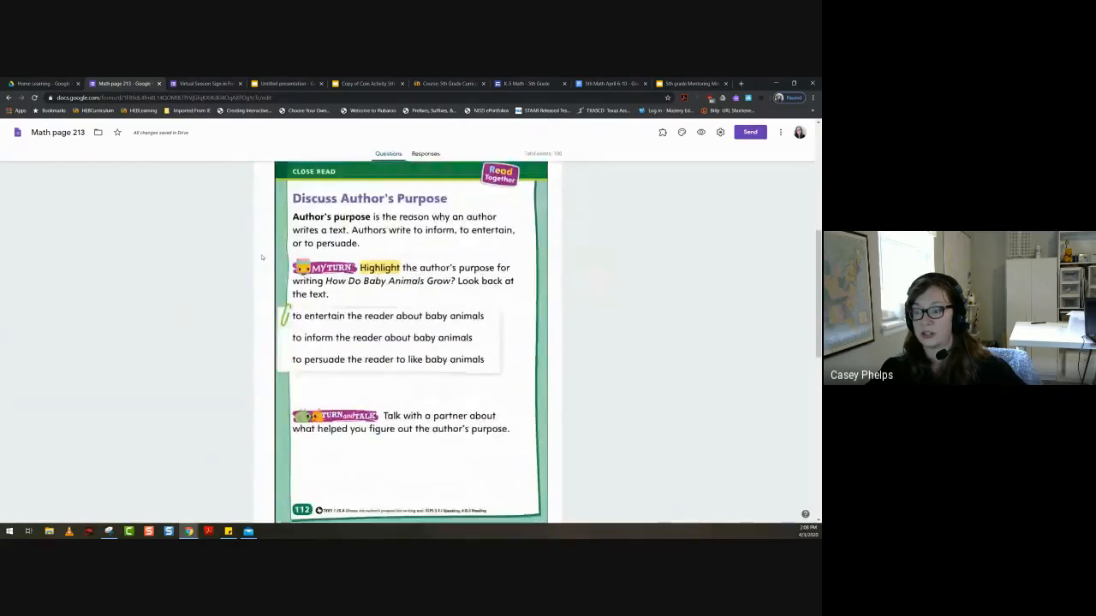
pyautogui.scroll(7, 314, 357)
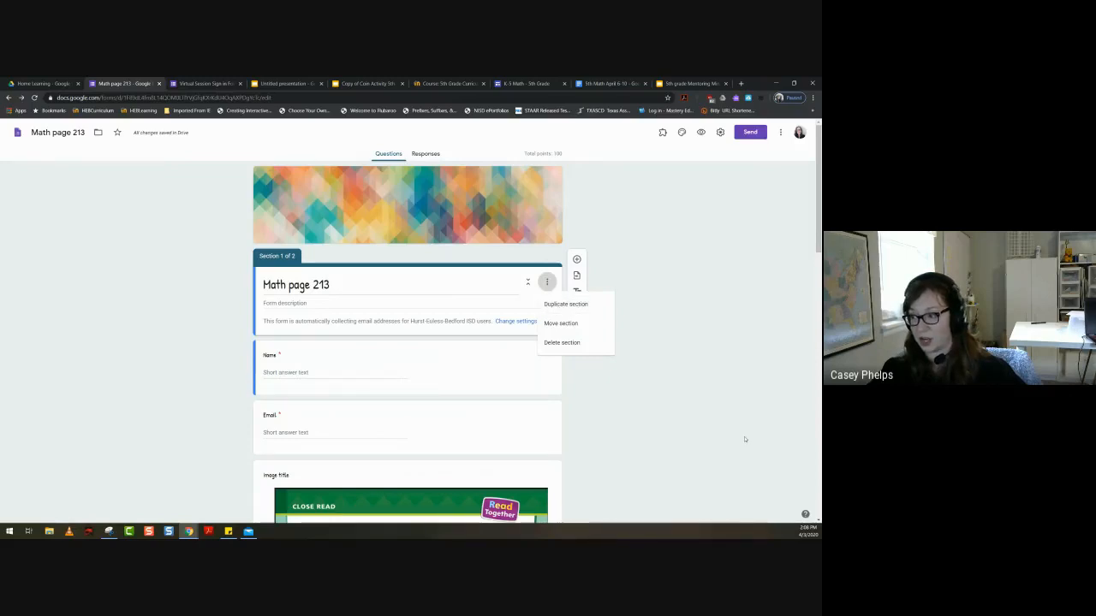
# - Look through the whole form from the name and email questions to the questions below the Author's Purpose video
pyautogui.scroll(-1, 745, 440)
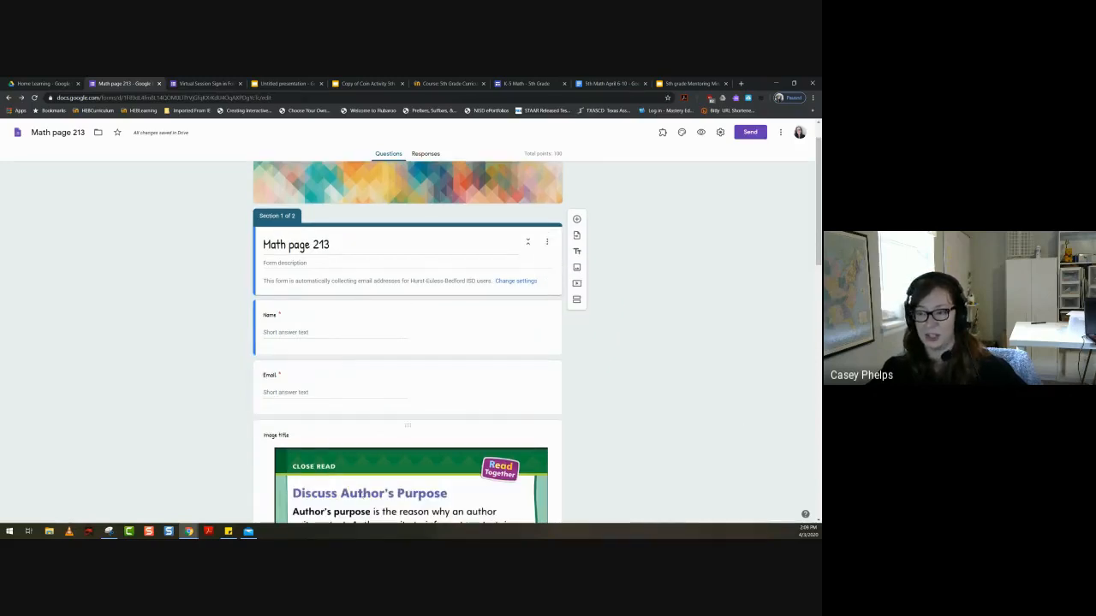
pyautogui.scroll(-3, 401, 434)
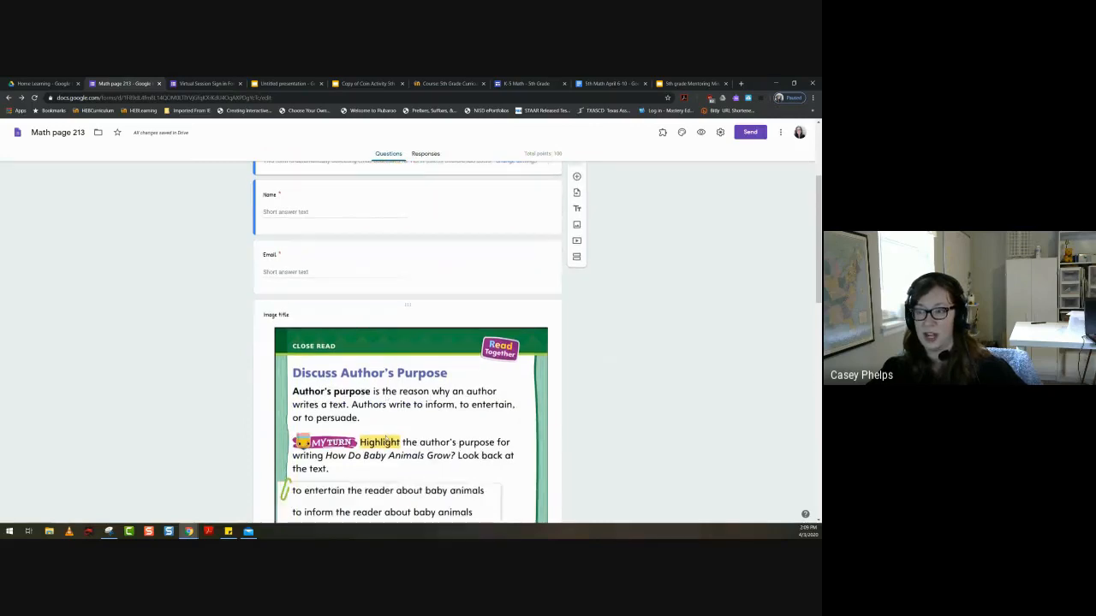
pyautogui.scroll(1, 387, 437)
pyautogui.scroll(2, 387, 436)
pyautogui.scroll(-2, 285, 363)
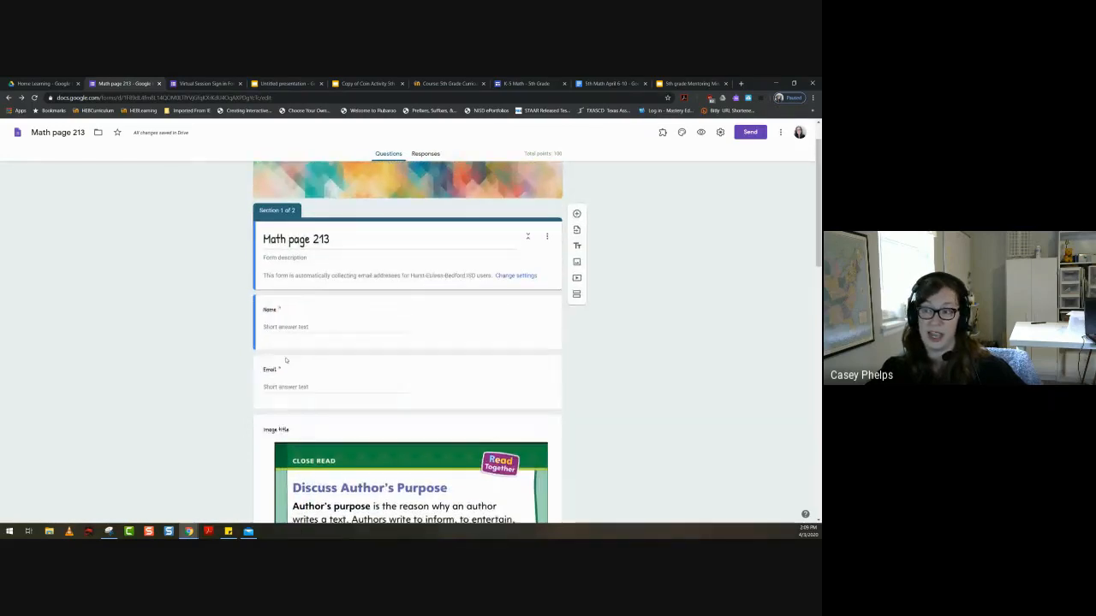
pyautogui.scroll(-8, 287, 294)
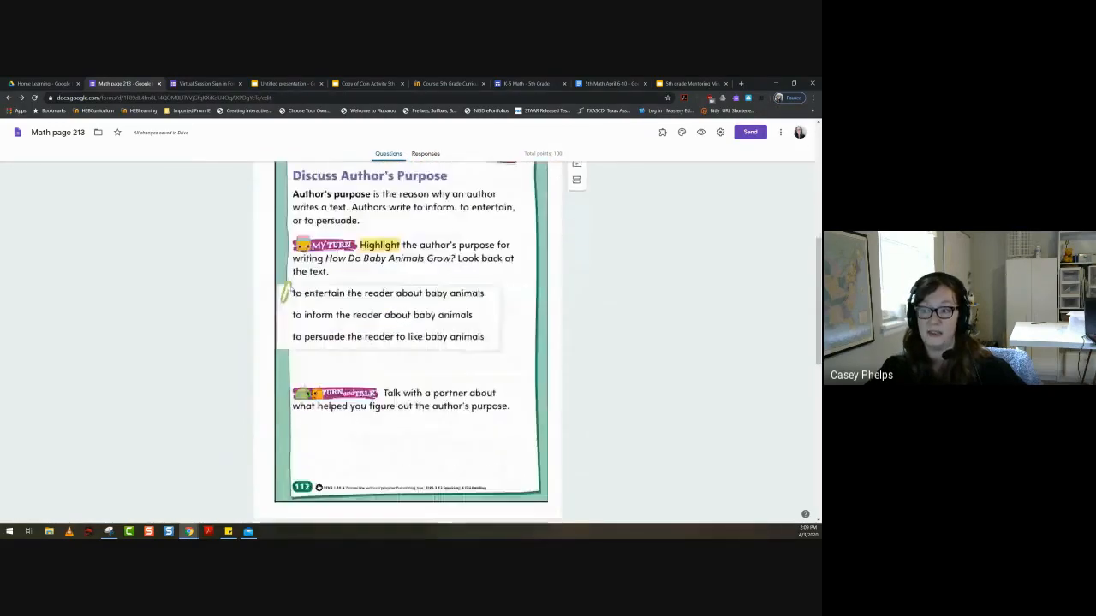
pyautogui.scroll(-2, 291, 289)
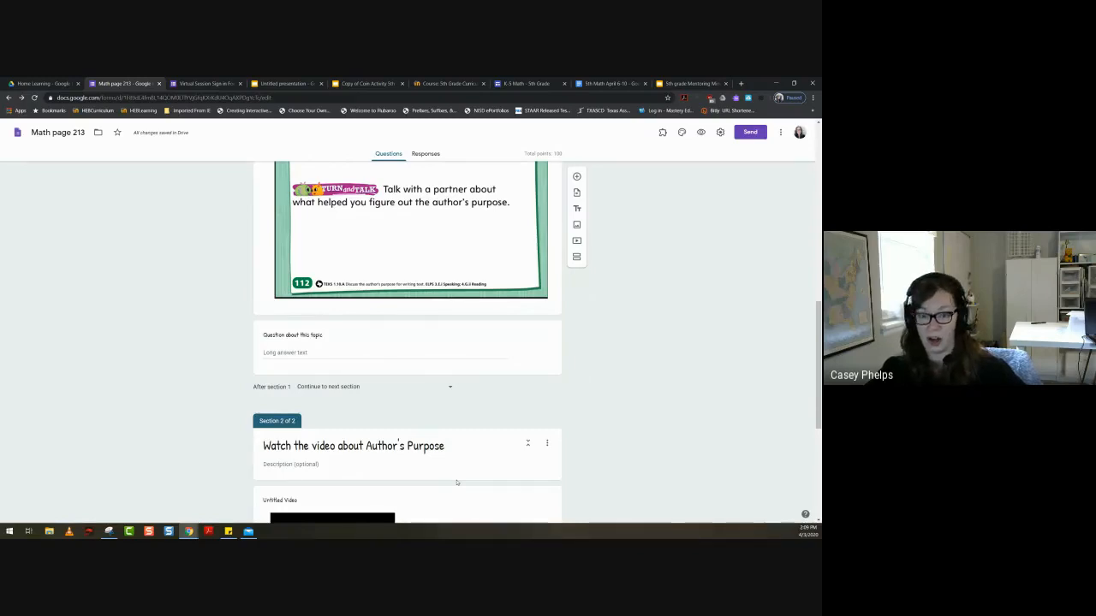
pyautogui.scroll(-5, 457, 483)
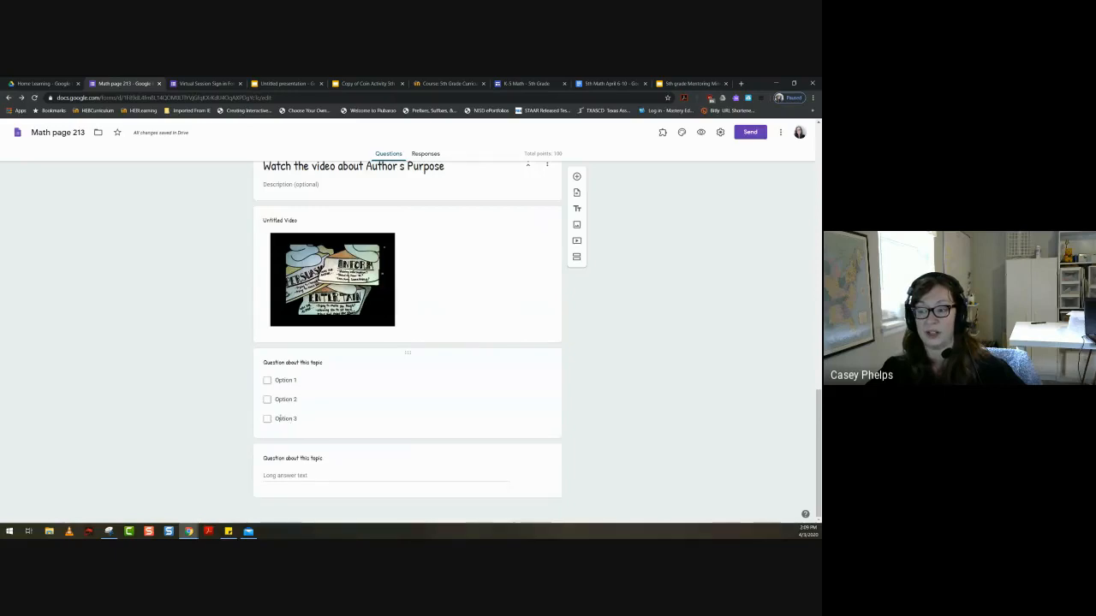
# - Inspect the checkbox question in the video section, then view the duplicate, move and delete options for section 1
pyautogui.click(535, 432)
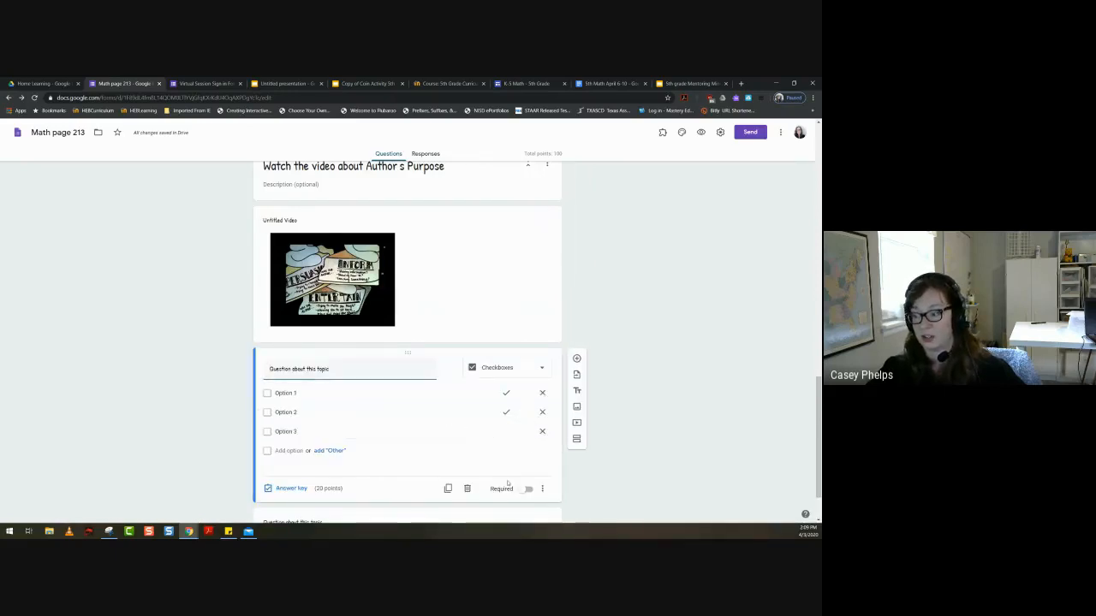
pyautogui.scroll(1, 513, 498)
pyautogui.scroll(15, 513, 497)
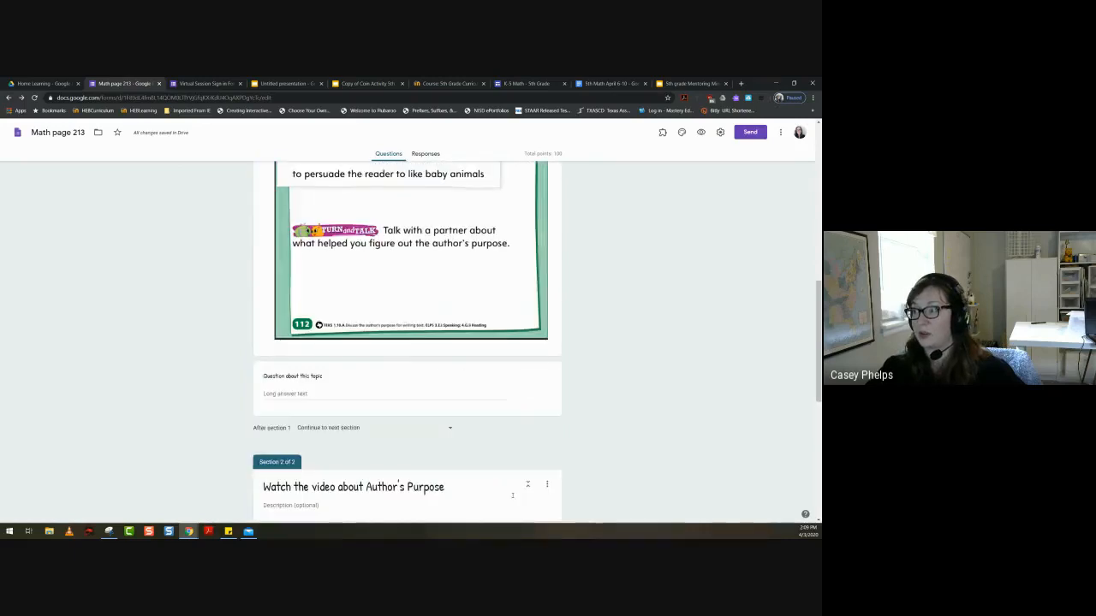
pyautogui.click(545, 286)
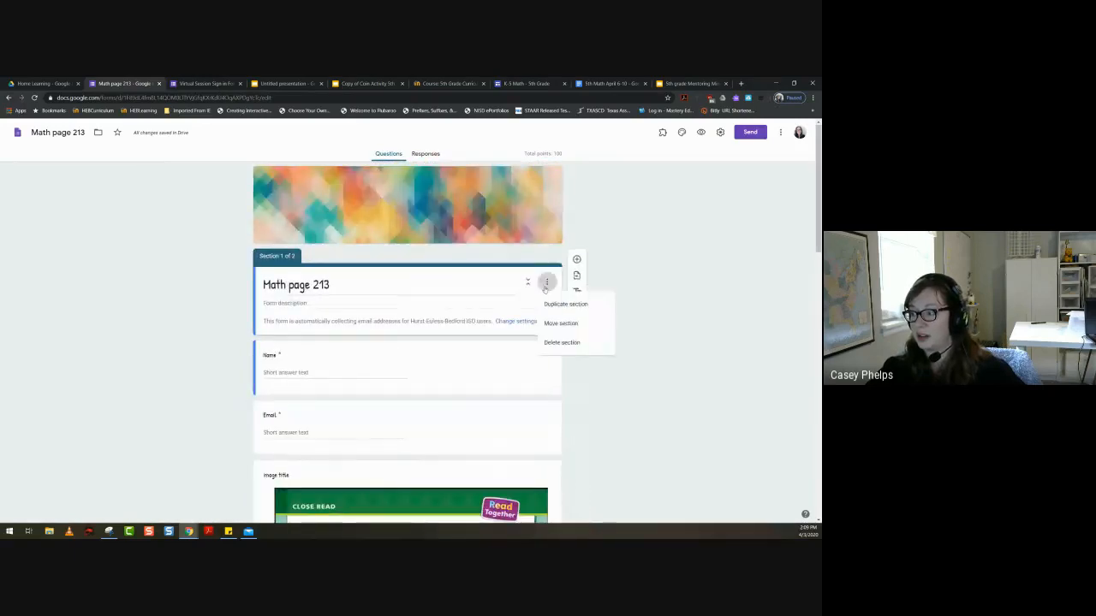
# - Examine the navigation choices for what follows section 1, then dismiss them and select the paragraph question above
pyautogui.scroll(-10, 323, 469)
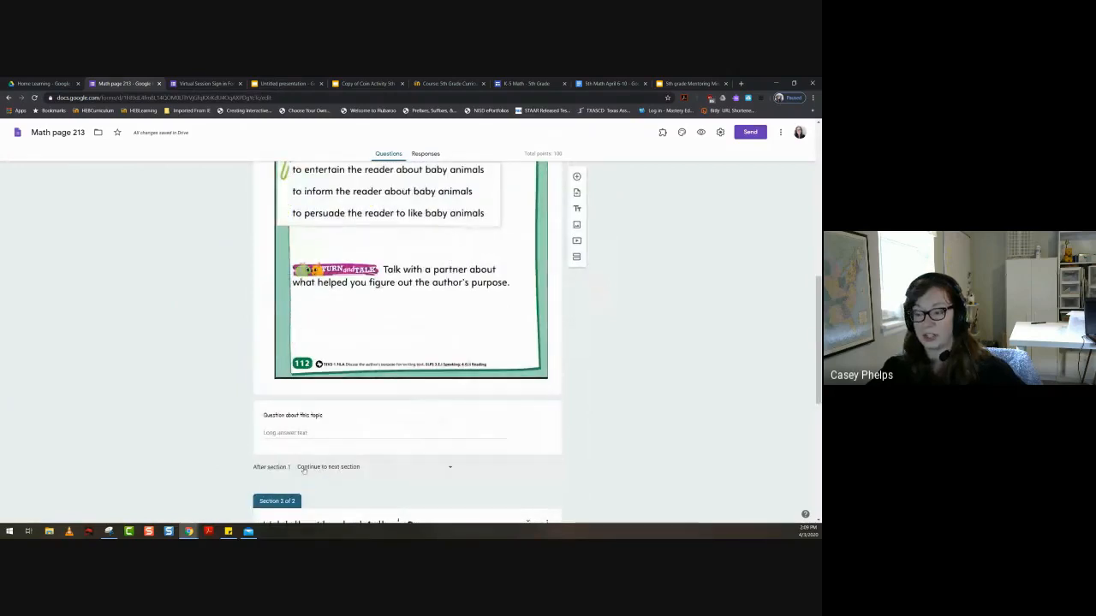
pyautogui.scroll(10, 331, 467)
pyautogui.scroll(-10, 330, 466)
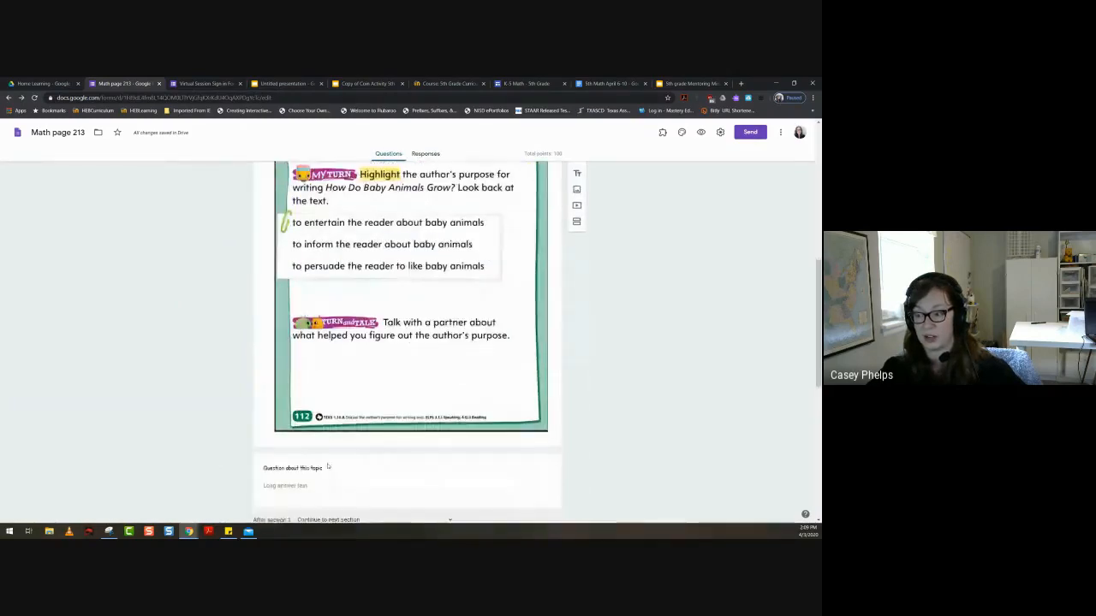
pyautogui.scroll(-1, 328, 466)
pyautogui.click(448, 387)
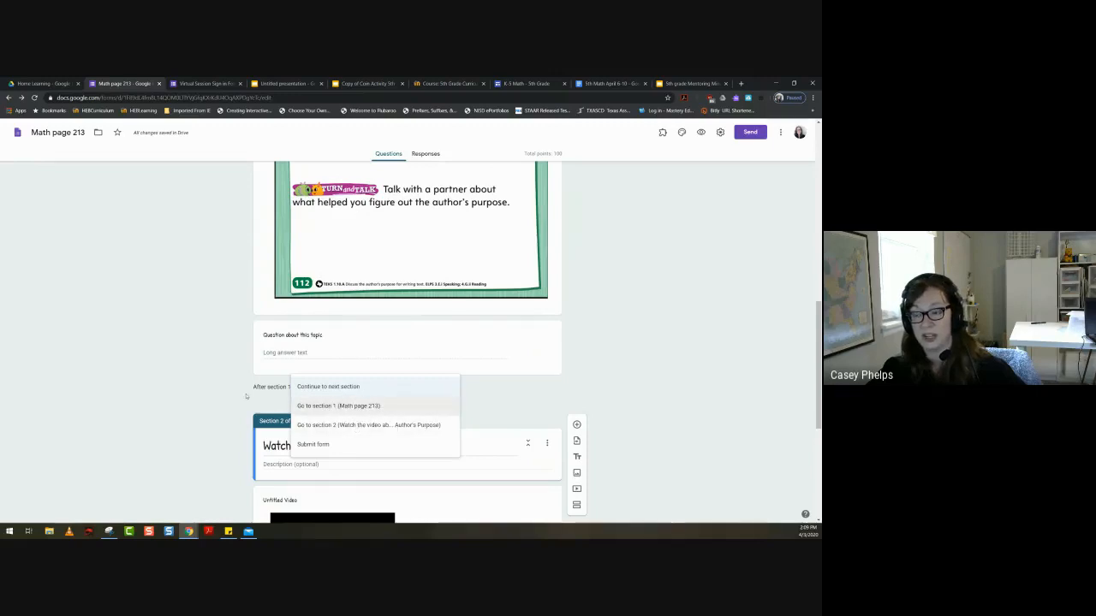
pyautogui.click(446, 377)
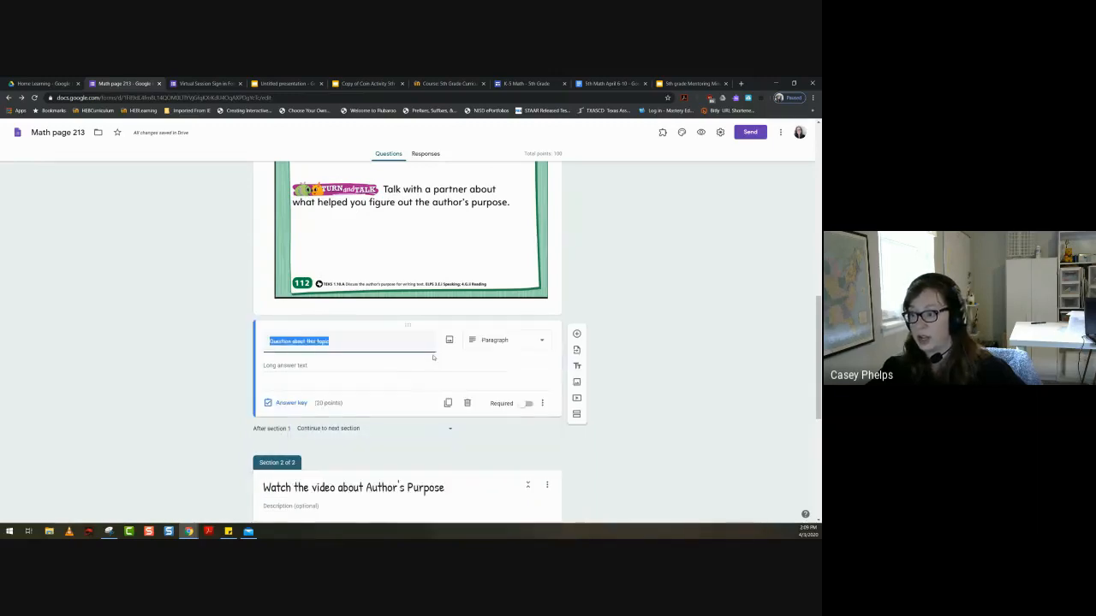
# - View the extra options of the paragraph question below the image, and open its answer key with the points at 20
pyautogui.click(541, 403)
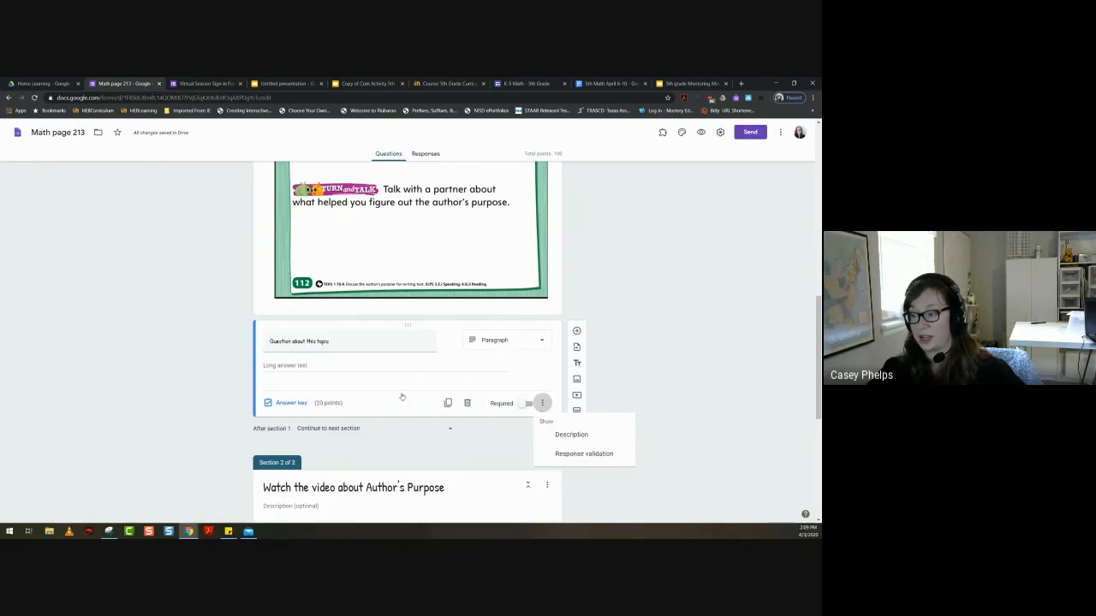
pyautogui.click(286, 412)
pyautogui.click(287, 403)
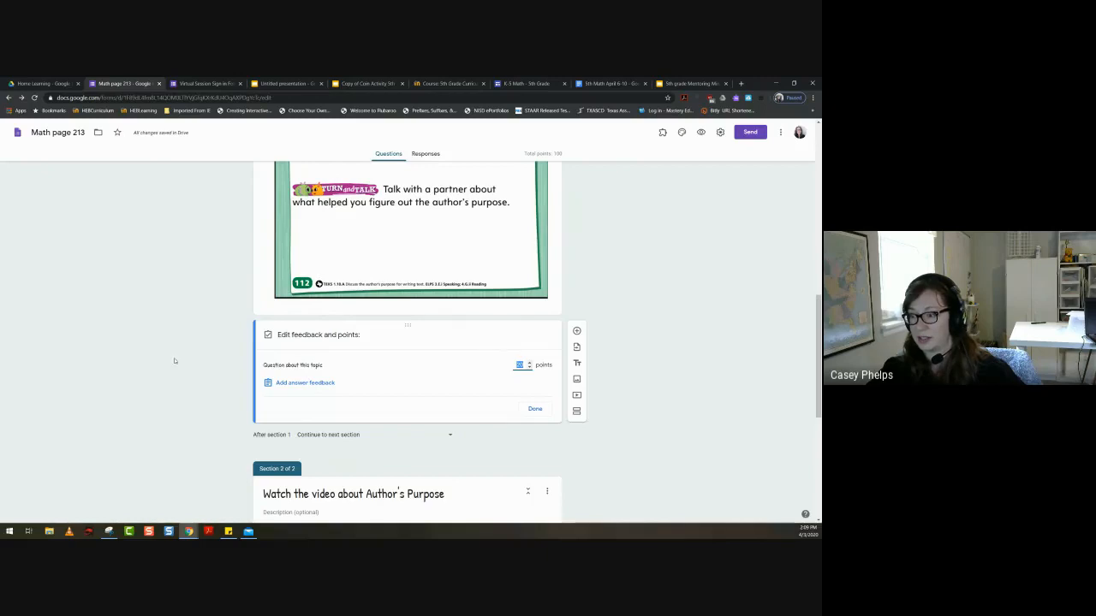
pyautogui.write('20')
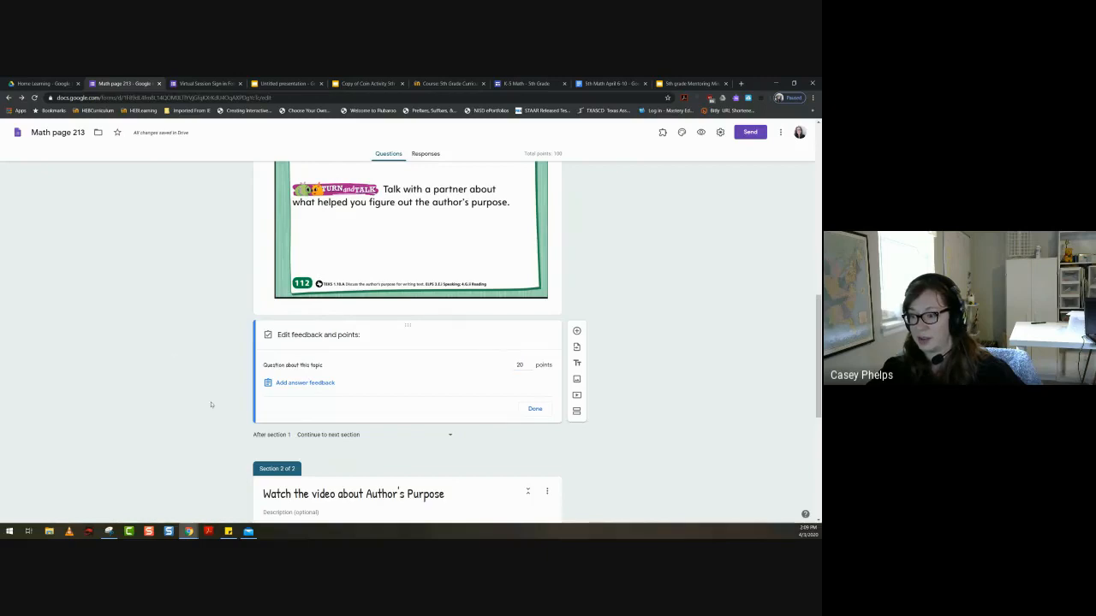
# - Add a multiple-choice question below the paragraph question with the options "no correct" and "correct"
pyautogui.click(576, 330)
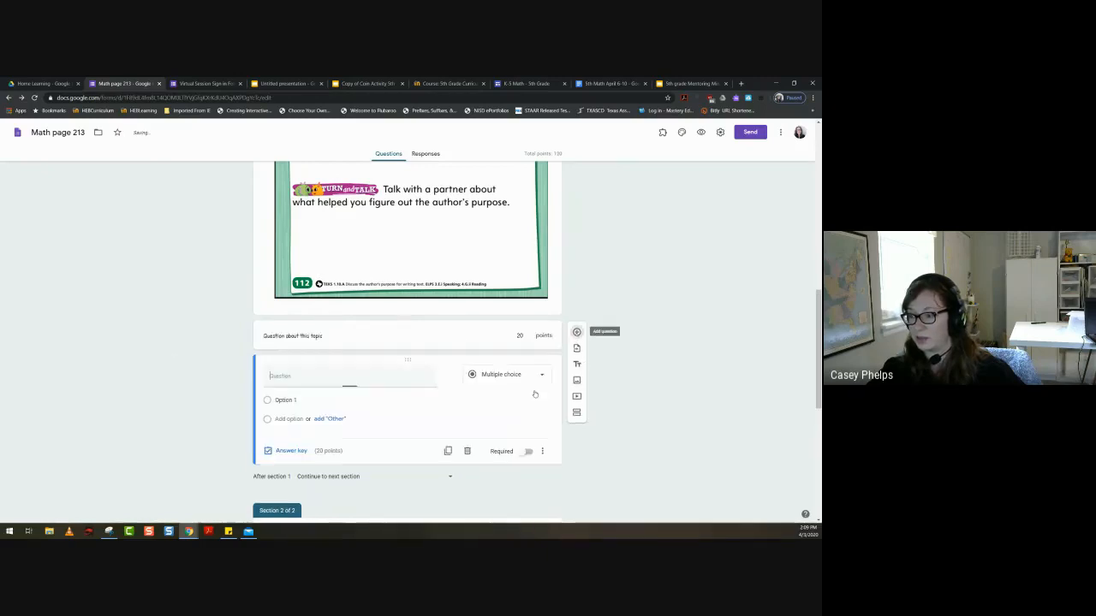
pyautogui.click(285, 400)
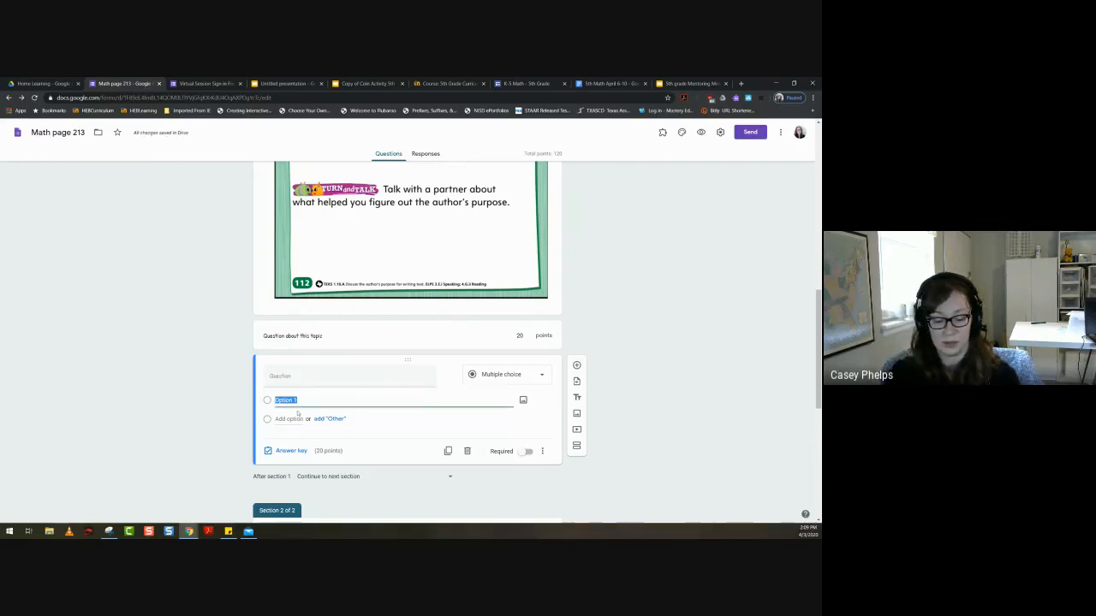
pyautogui.write('no cod')
pyautogui.press('BackSpace')
pyautogui.write('r')
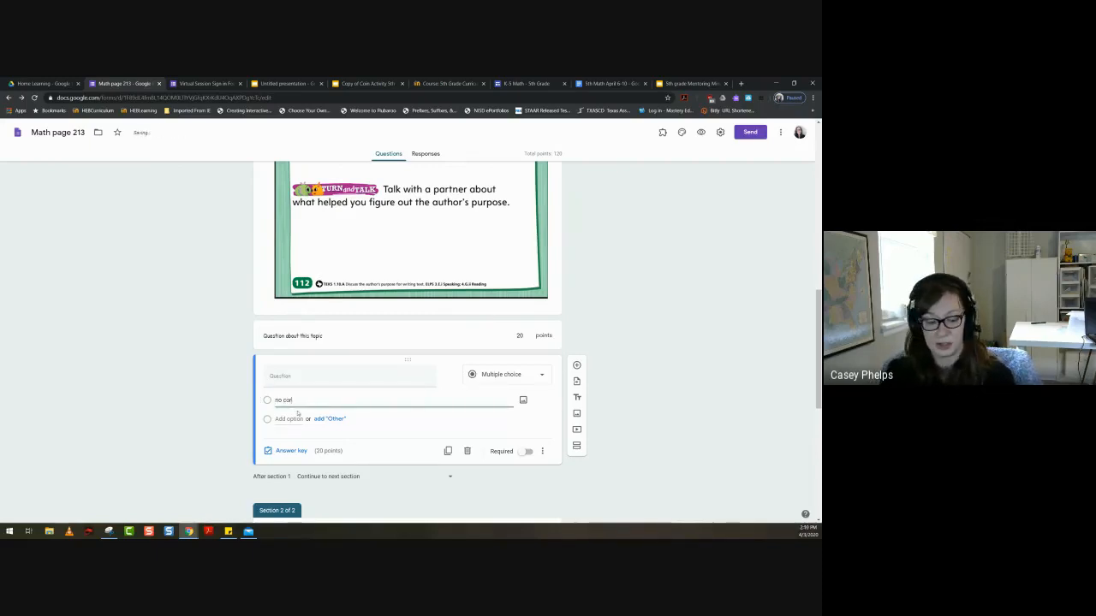
pyautogui.write('ect')
pyautogui.click(298, 419)
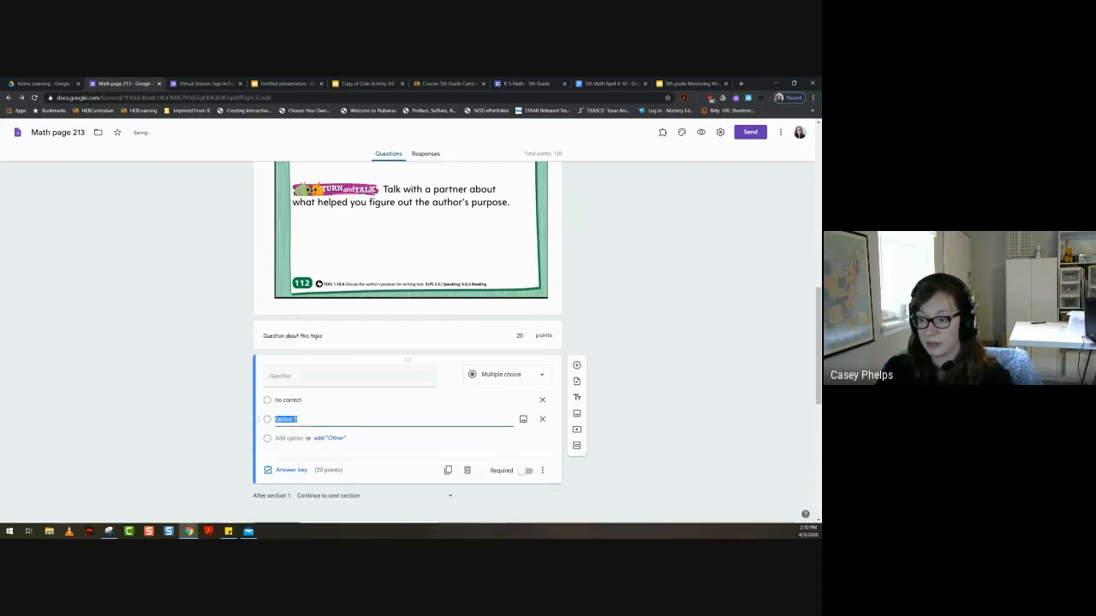
pyautogui.write('correct')
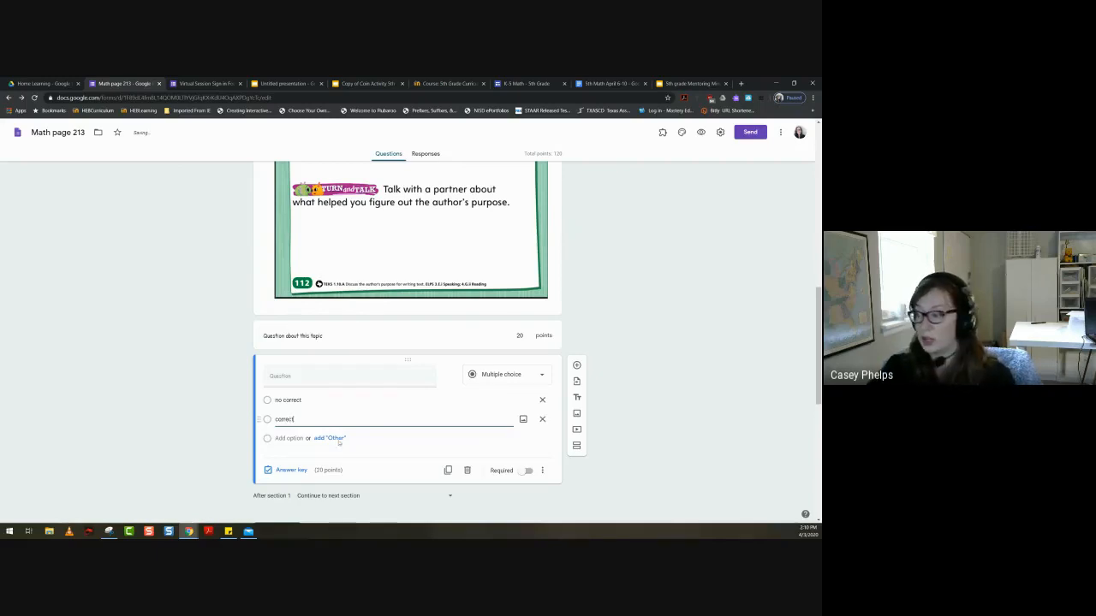
# - Mark "correct" as the right answer in the new question's answer key, leaving the answer feedback empty
pyautogui.click(291, 472)
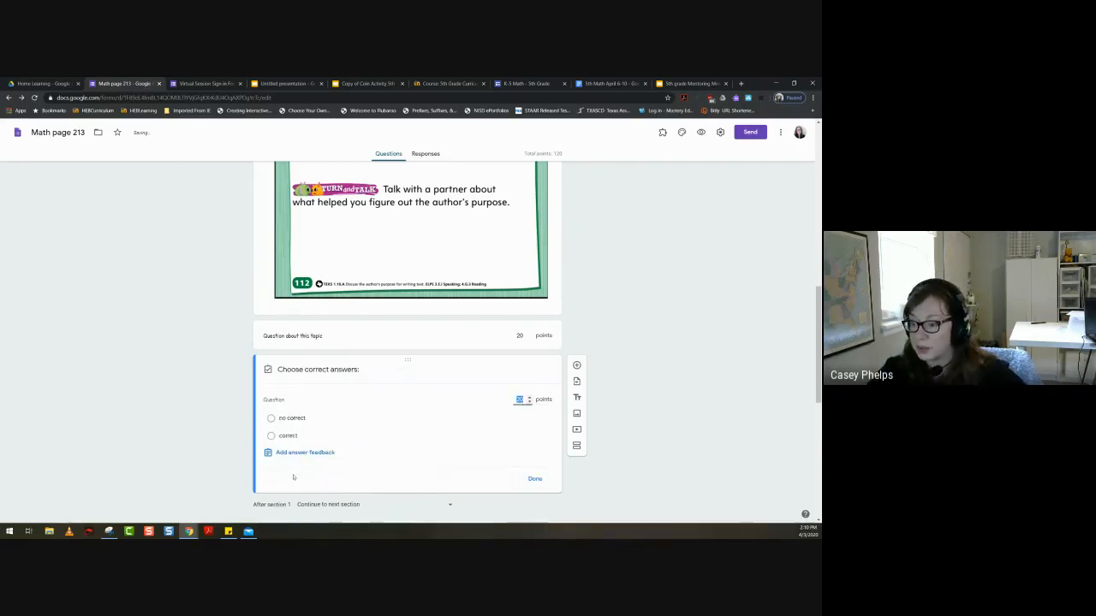
pyautogui.click(291, 419)
pyautogui.click(288, 437)
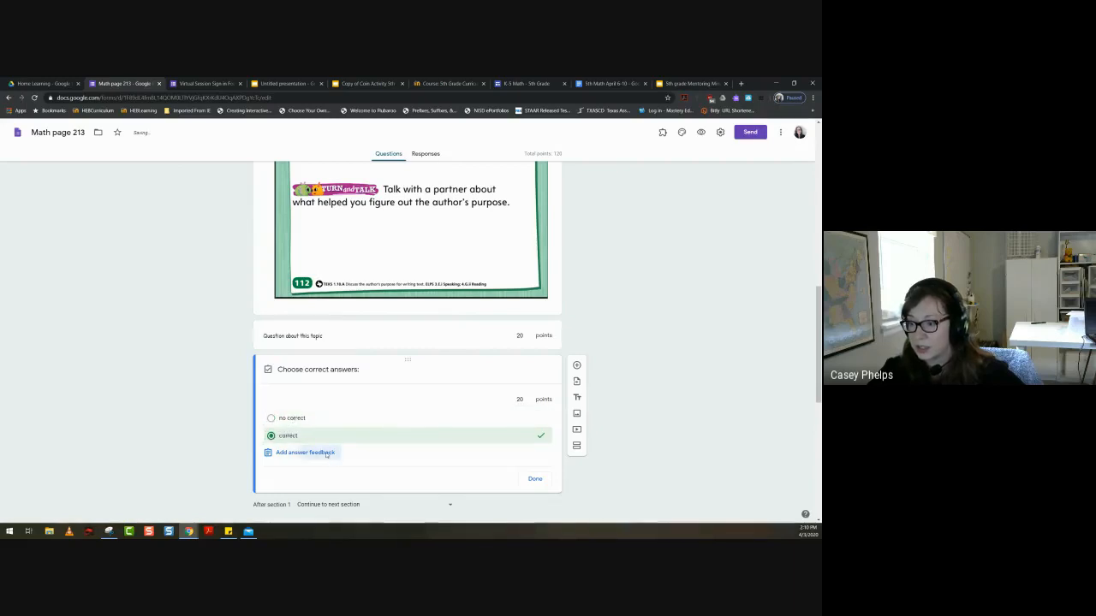
pyautogui.click(327, 453)
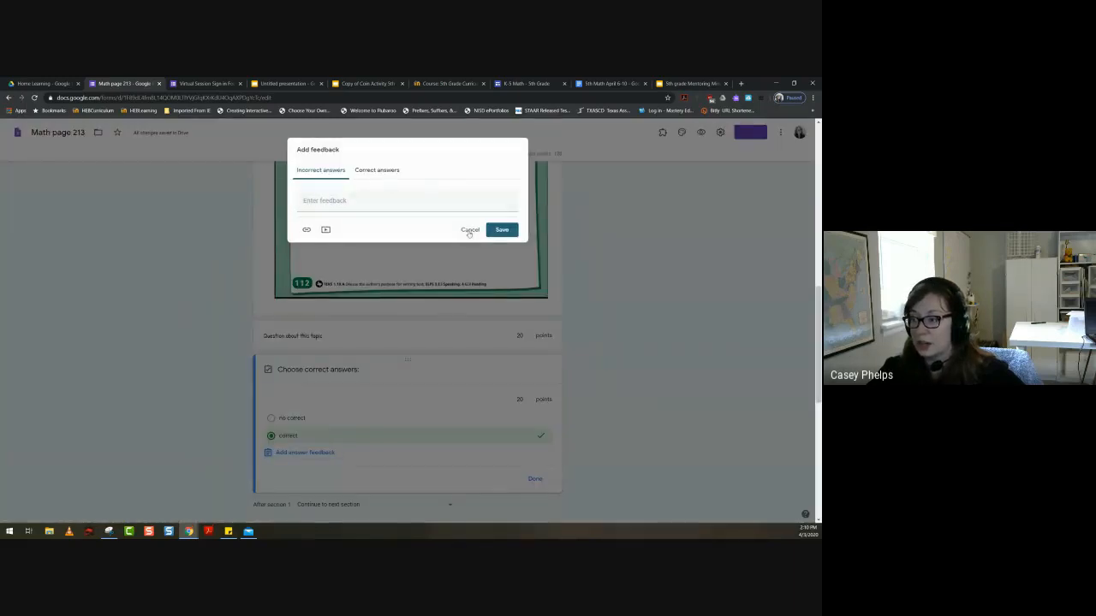
pyautogui.click(470, 230)
pyautogui.click(547, 480)
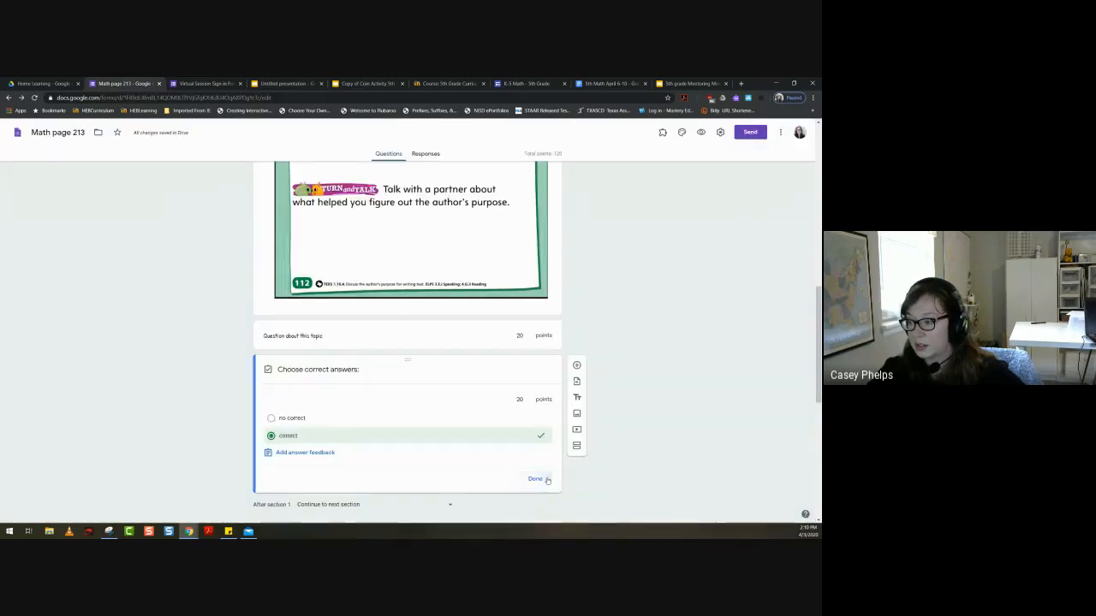
# - Turn on answer-based section navigation, sending "no correct" to section 2 (the Author's Purpose video) and "correct" to Submit form
pyautogui.click(549, 470)
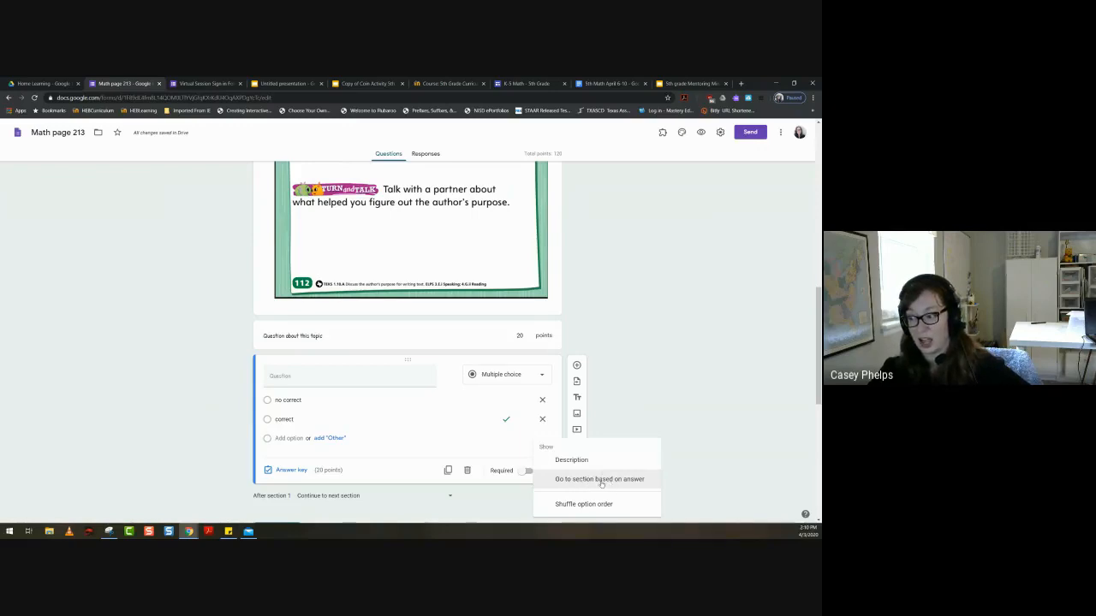
pyautogui.click(602, 480)
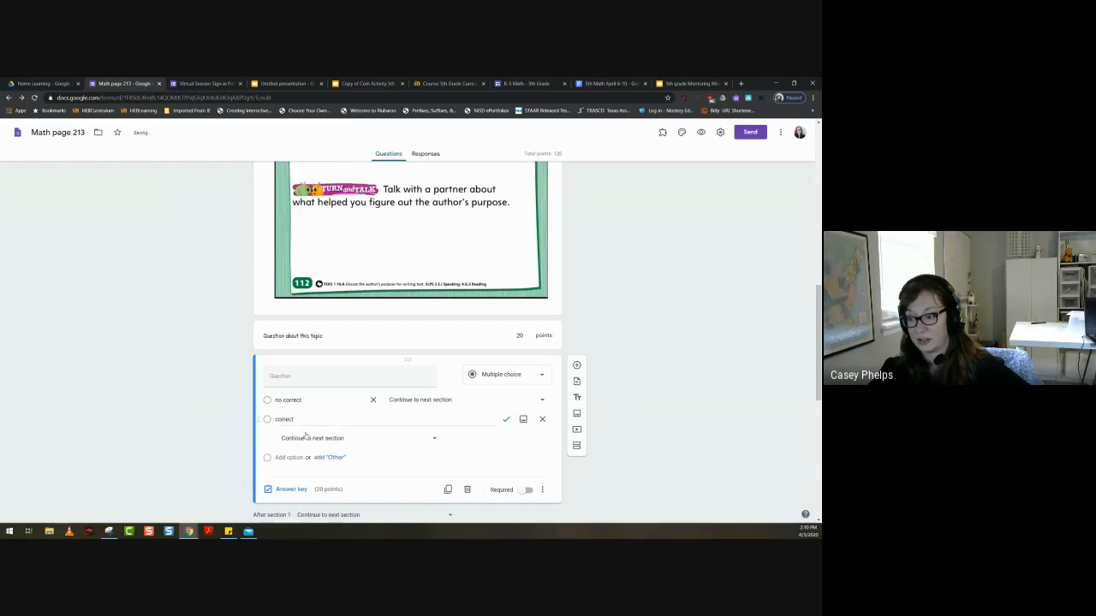
pyautogui.click(412, 400)
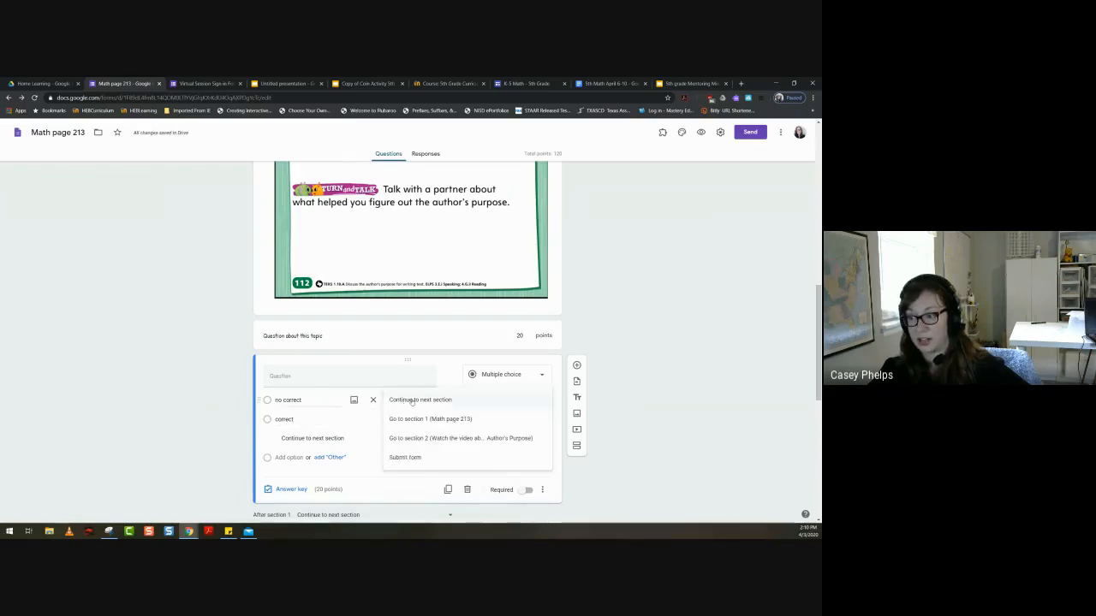
pyautogui.click(468, 438)
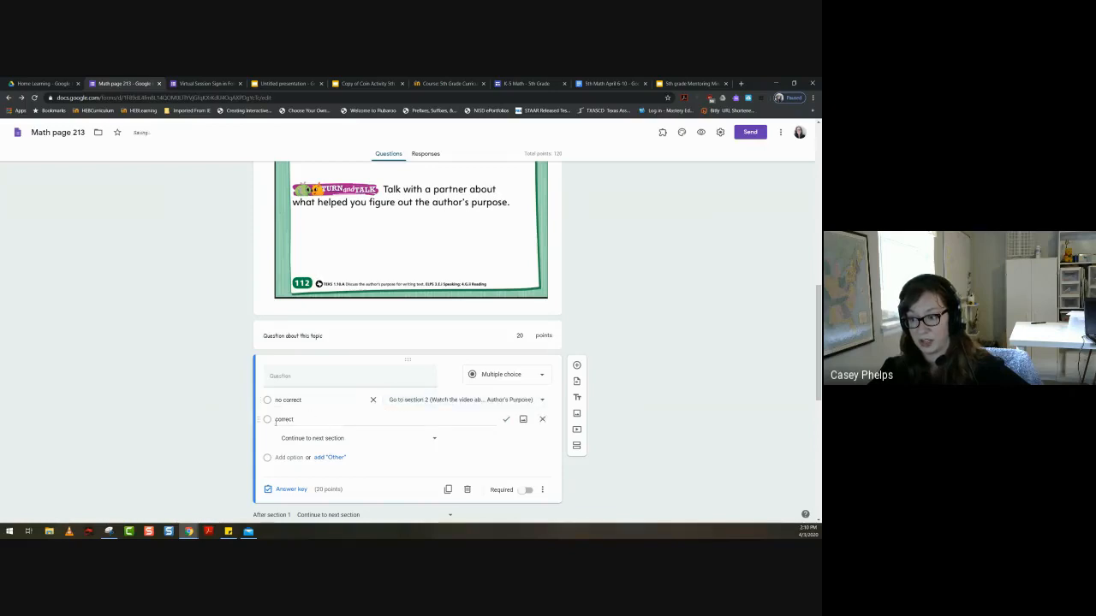
pyautogui.click(359, 437)
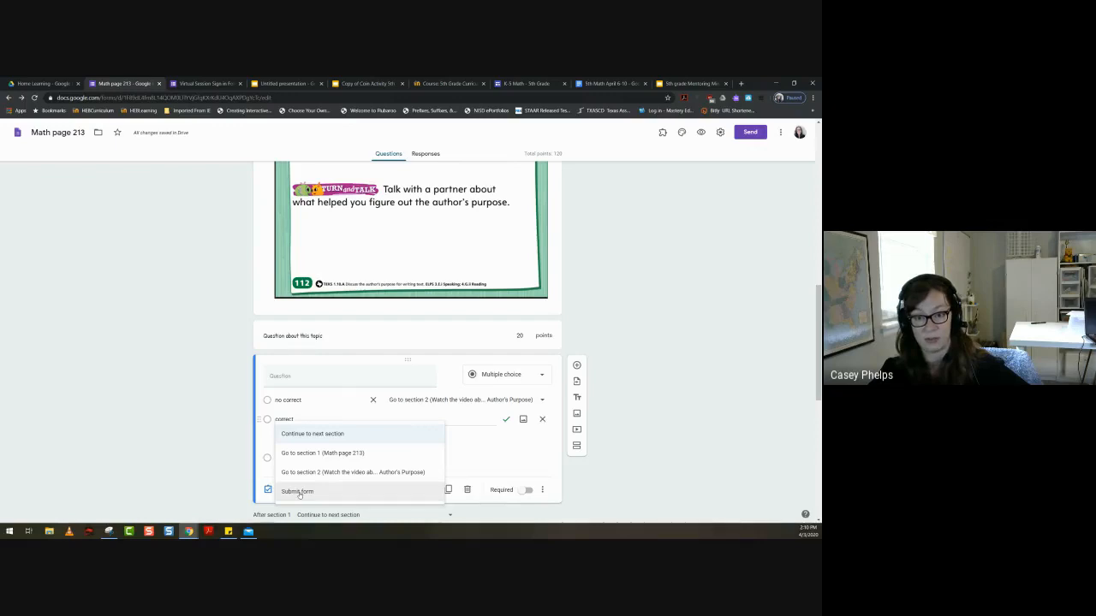
pyautogui.click(299, 492)
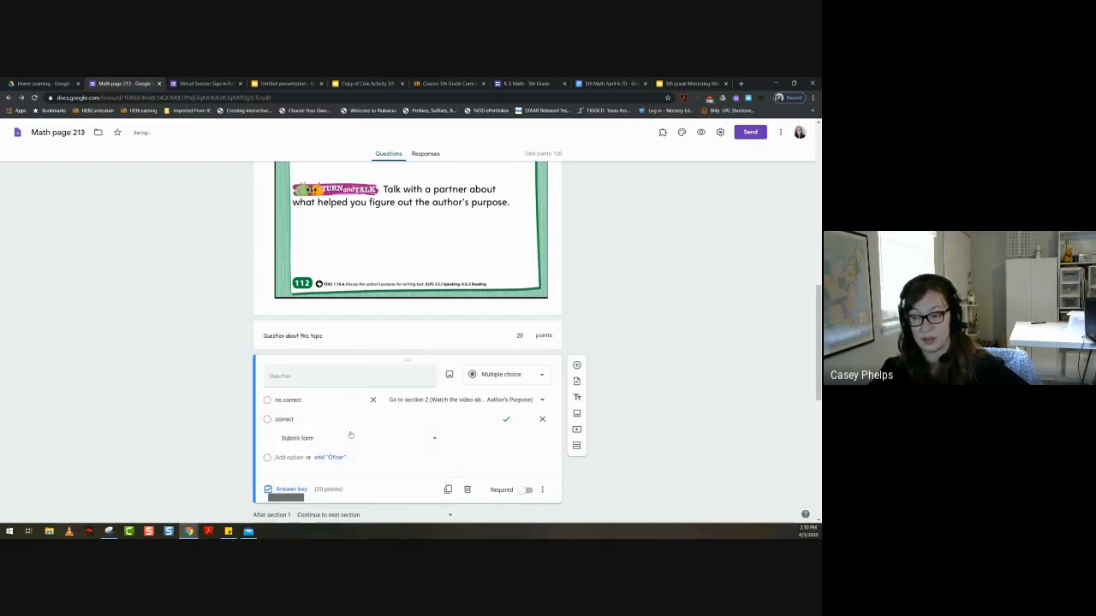
# - Look over the Author's Purpose video section and its questions, and return to the start of the form
pyautogui.scroll(-7, 489, 431)
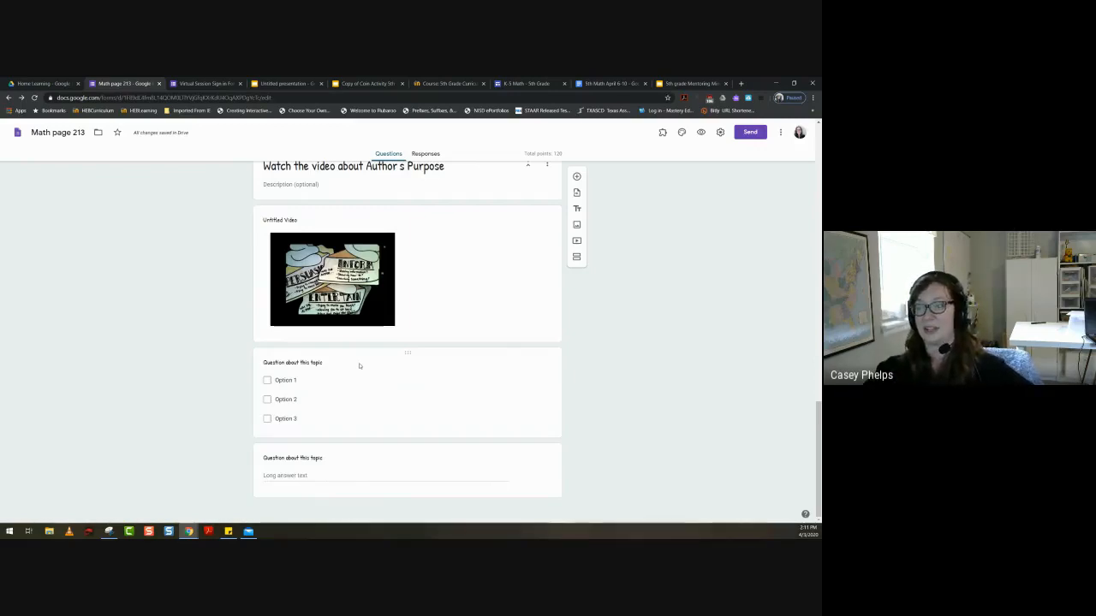
pyautogui.scroll(1, 340, 362)
pyautogui.scroll(10, 340, 362)
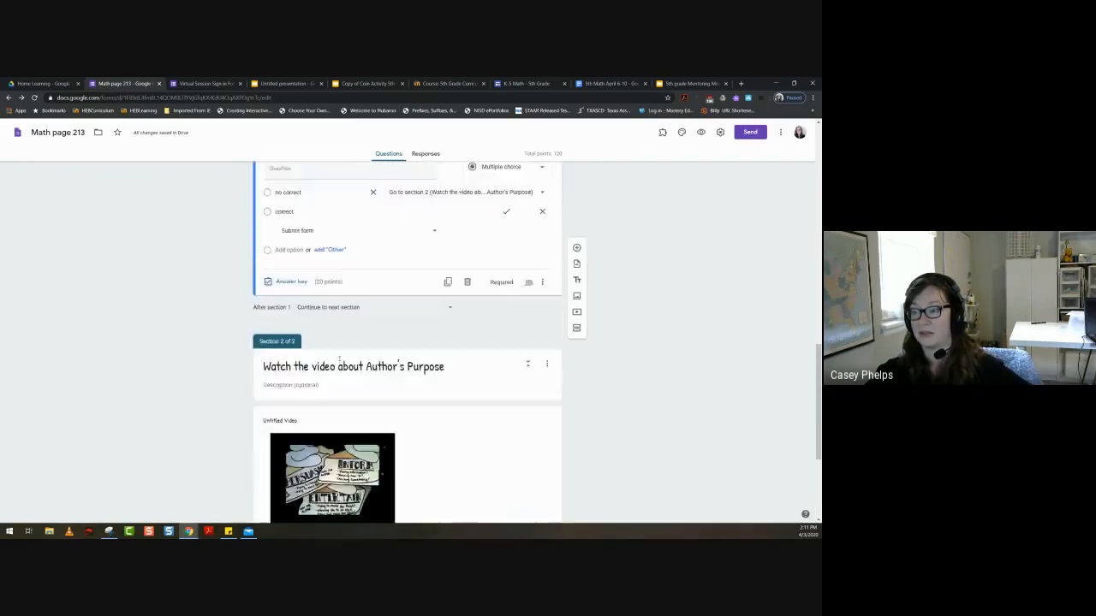
pyautogui.scroll(5, 339, 362)
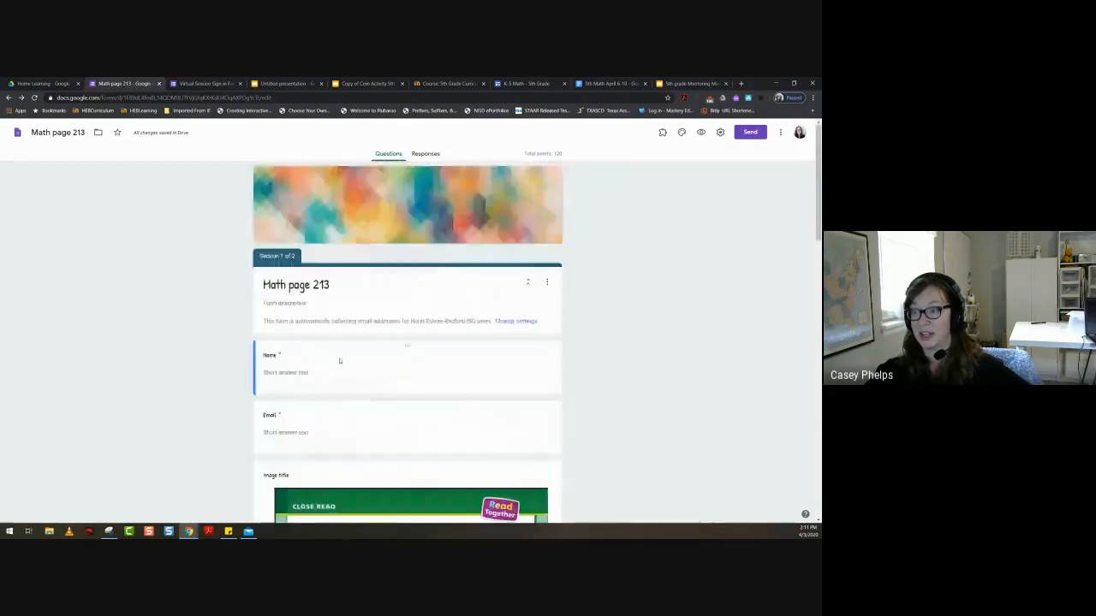